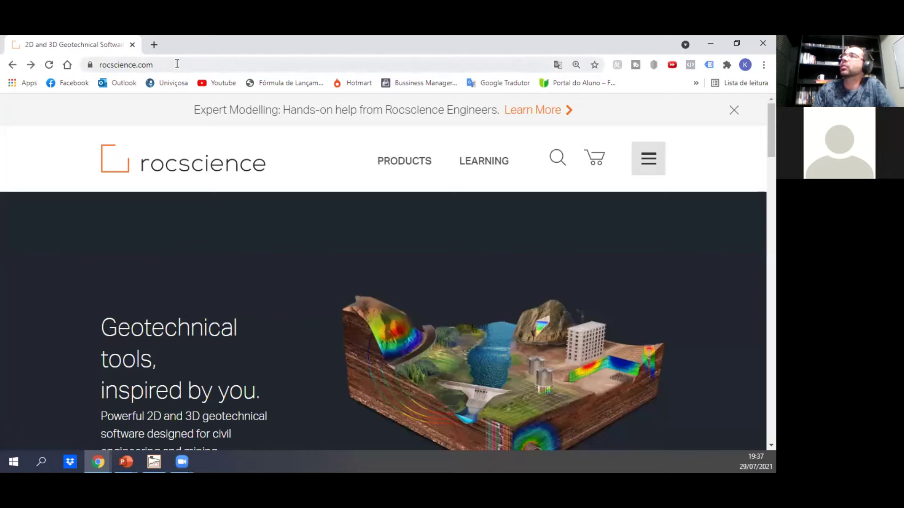
Open the Rocscience product catalogue and go to the Slope Stability software category.
left_click(175, 63)
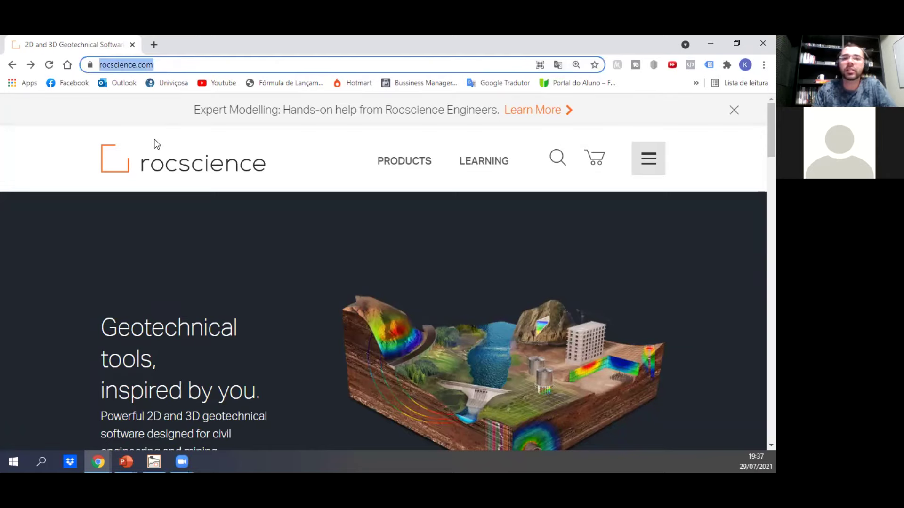
left_click(411, 165)
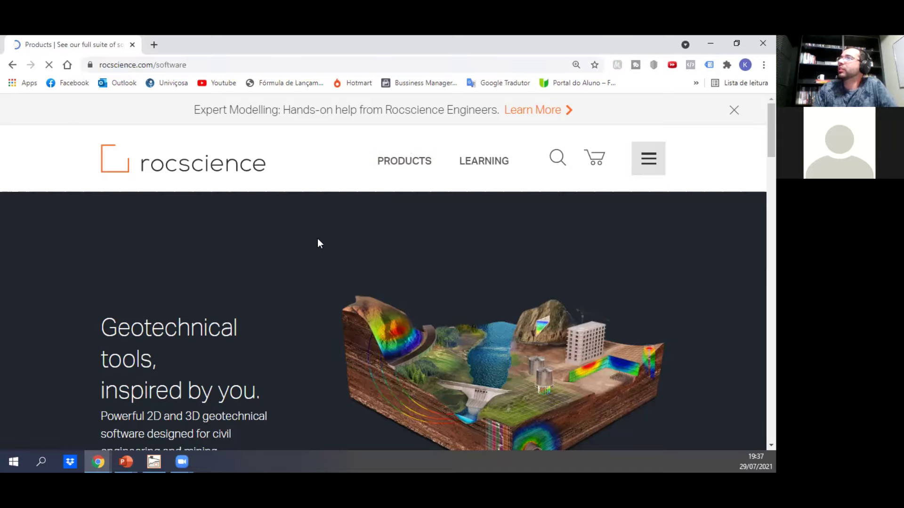
scroll(327, 245, "down", 5)
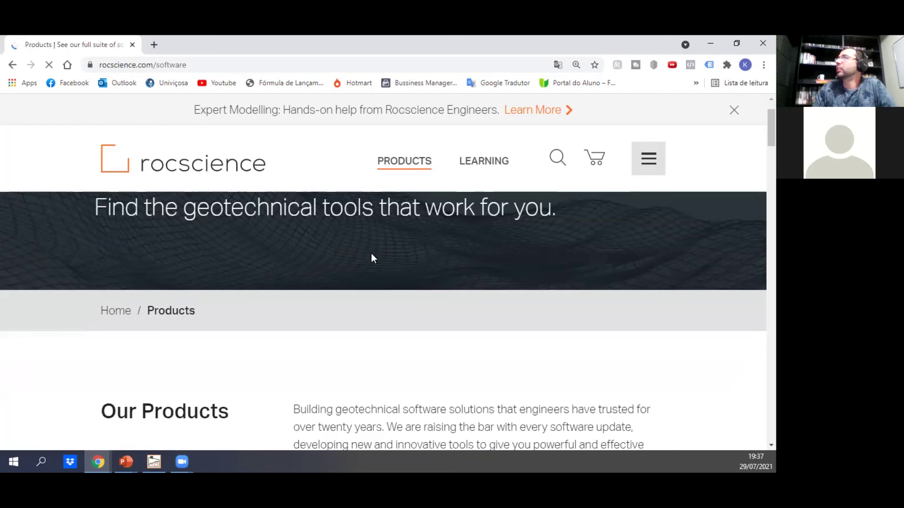
scroll(375, 262, "down", 5)
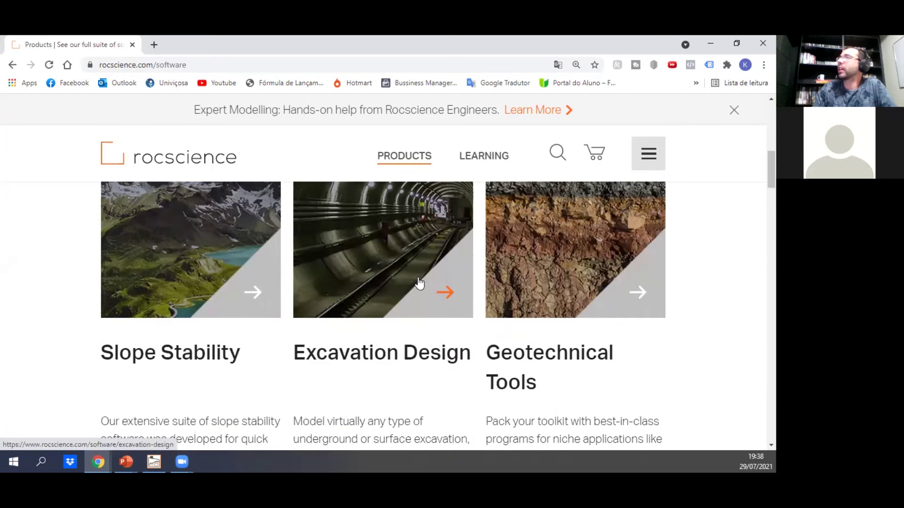
scroll(637, 316, "down", 3)
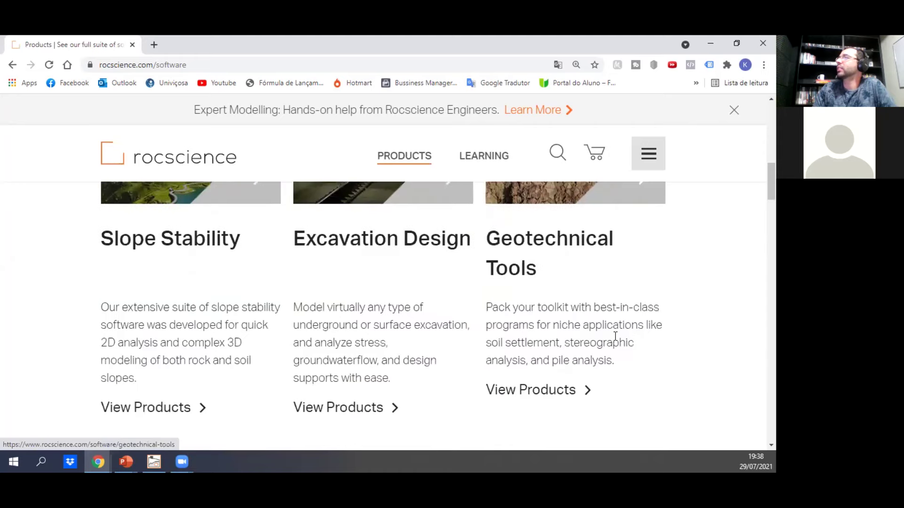
scroll(600, 270, "up", 2)
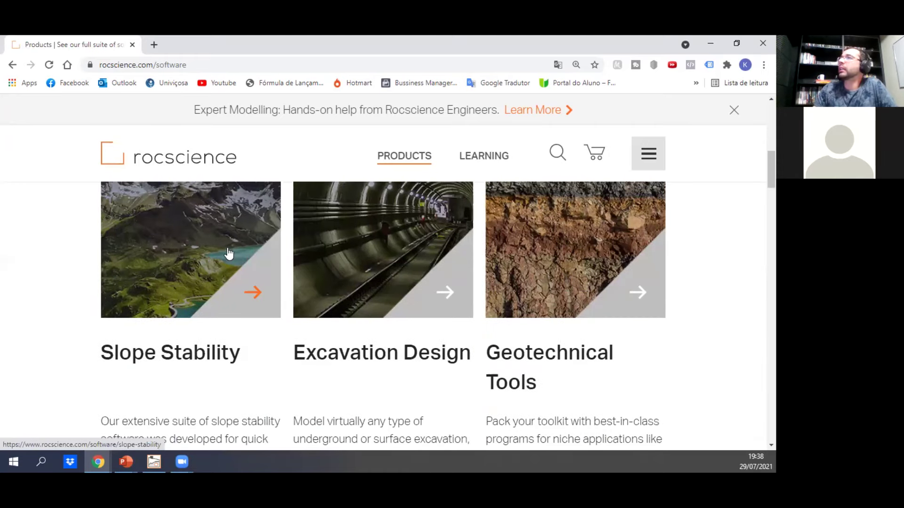
left_click(202, 253)
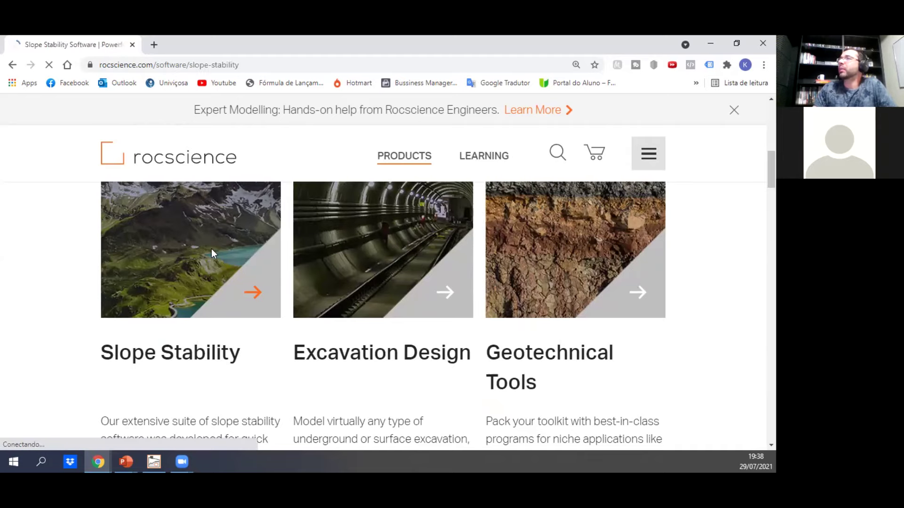
Look over the slope stability software list, from Slide2, Slide3 and RS2 to RocTopple and SWedge.
scroll(425, 233, "down", 3)
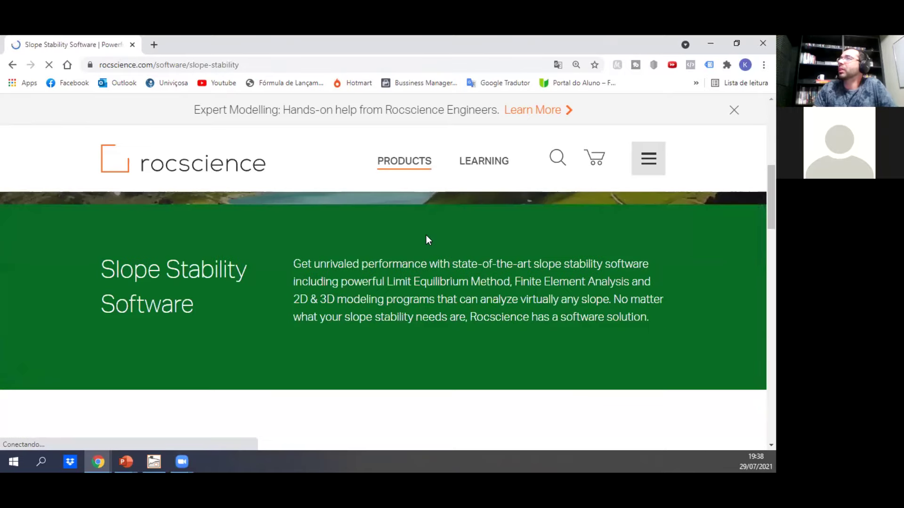
scroll(426, 237, "down", 4)
scroll(419, 241, "down", 2)
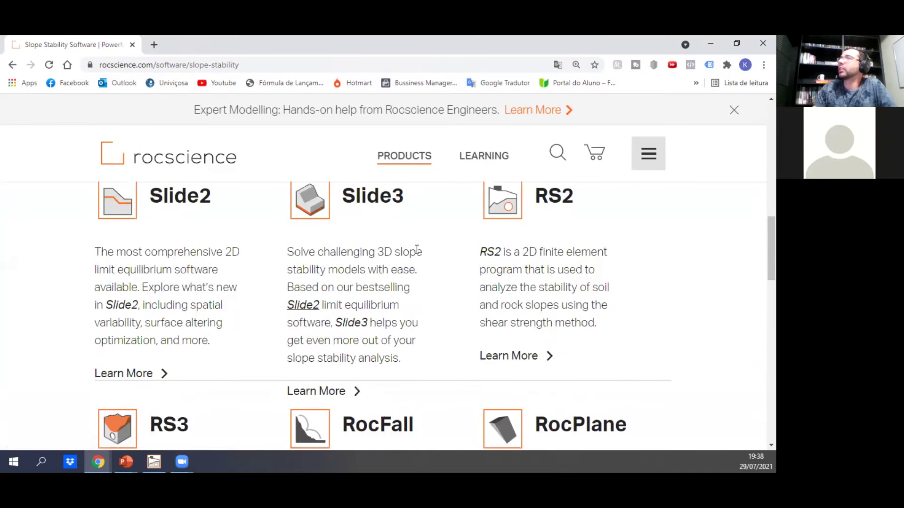
scroll(417, 249, "up", 1)
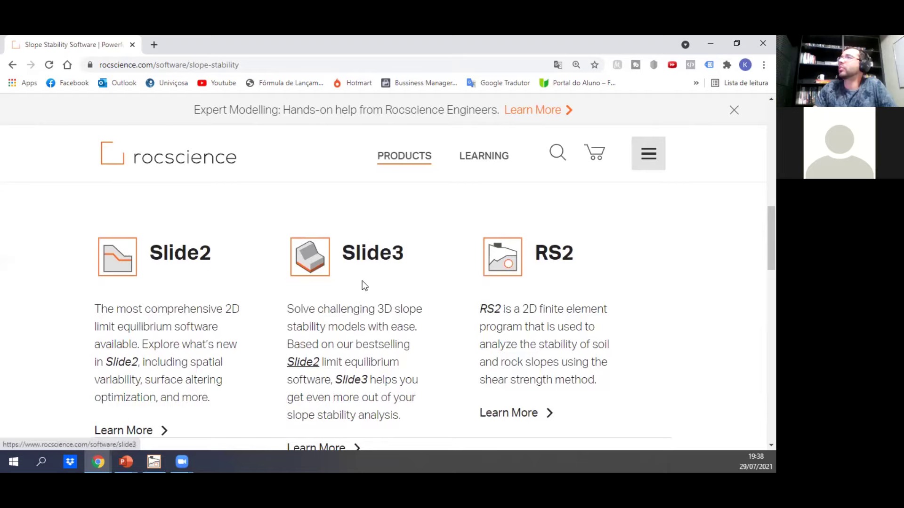
scroll(588, 249, "down", 3)
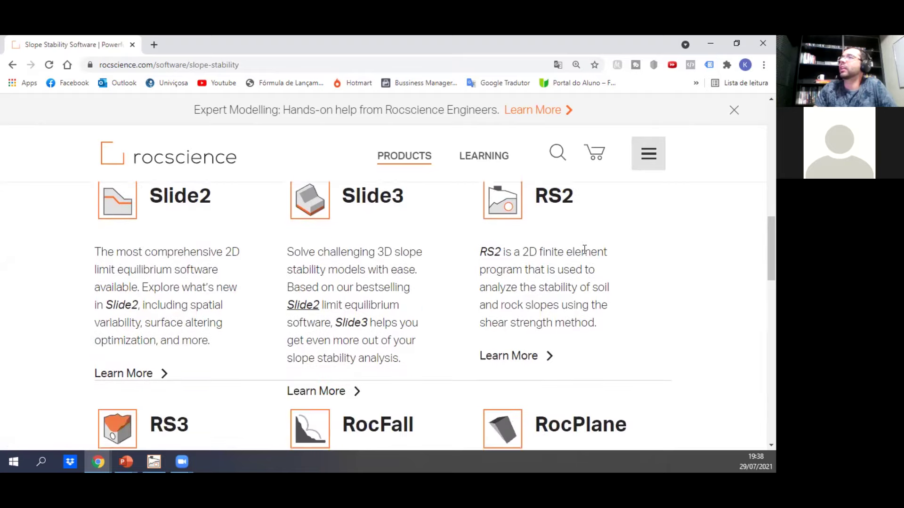
scroll(524, 292, "down", 2)
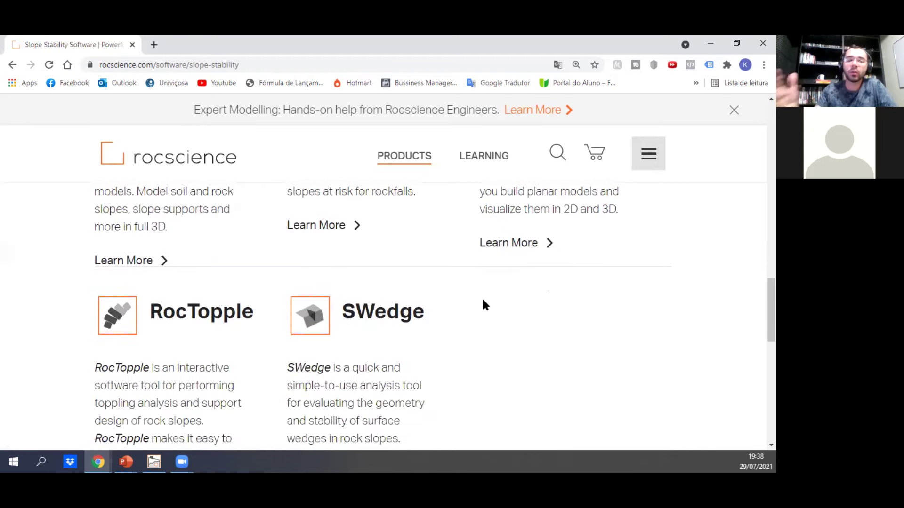
scroll(449, 311, "up", 1)
scroll(424, 309, "up", 8)
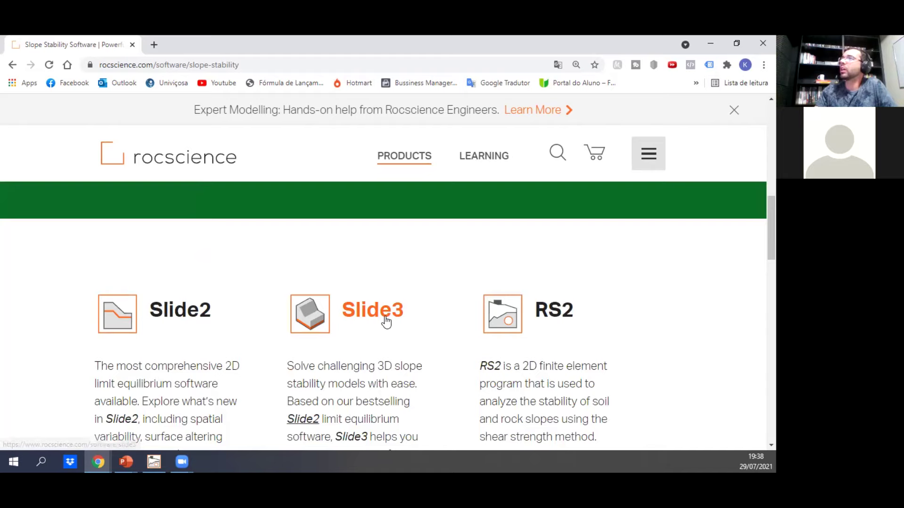
Examine the descriptions of Slide3, RS2, RS3, RocFall, RocPlane, RocTopple and SWedge one after another.
scroll(149, 321, "down", 1)
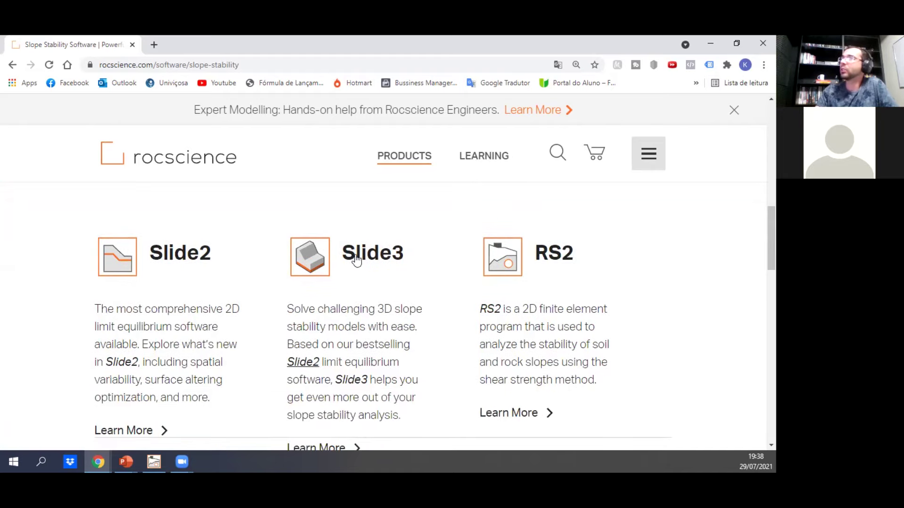
scroll(564, 261, "down", 1)
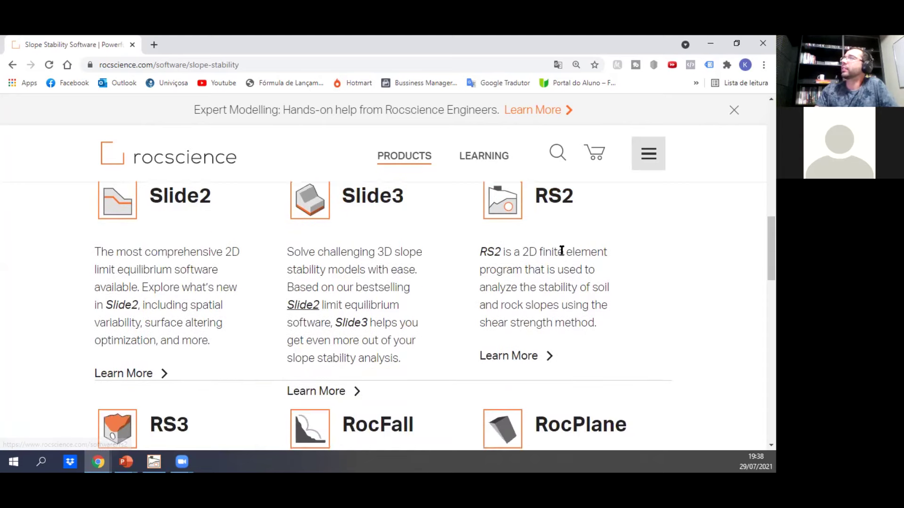
scroll(548, 266, "up", 1)
scroll(511, 268, "down", 3)
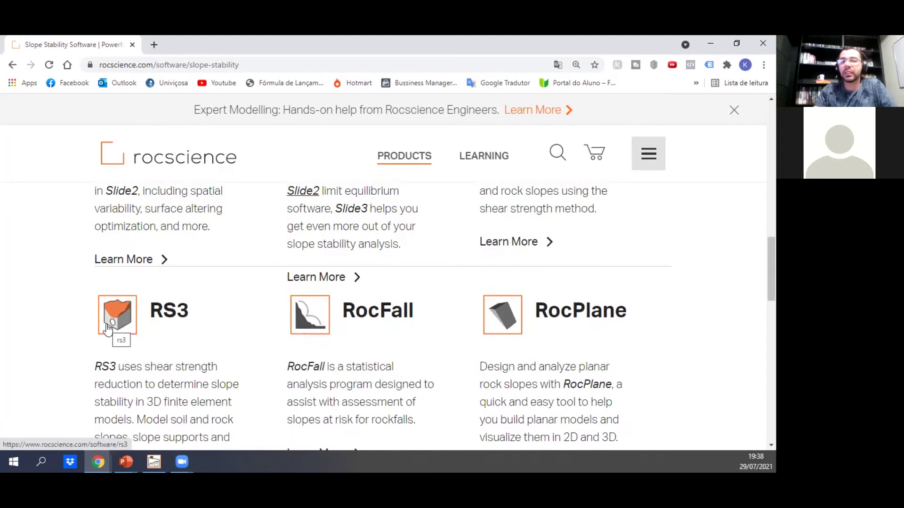
scroll(371, 304, "down", 1)
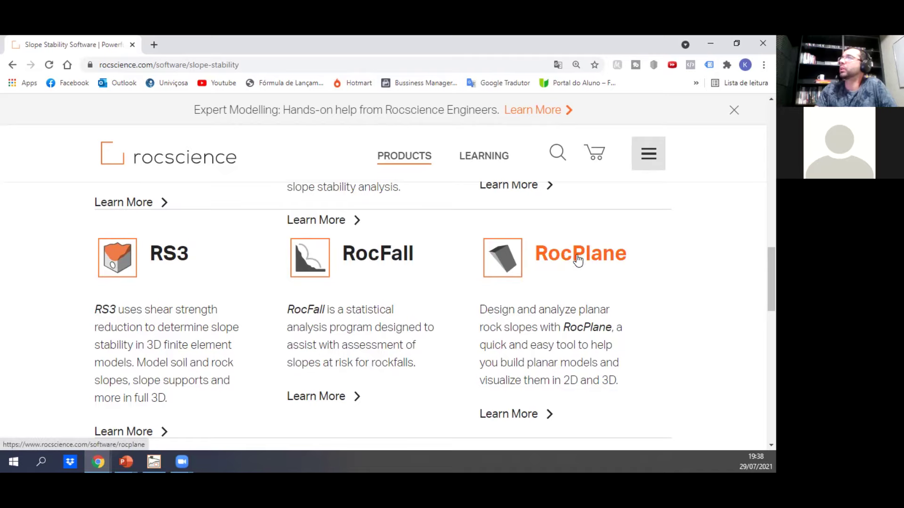
scroll(598, 260, "down", 1)
scroll(97, 373, "down", 4)
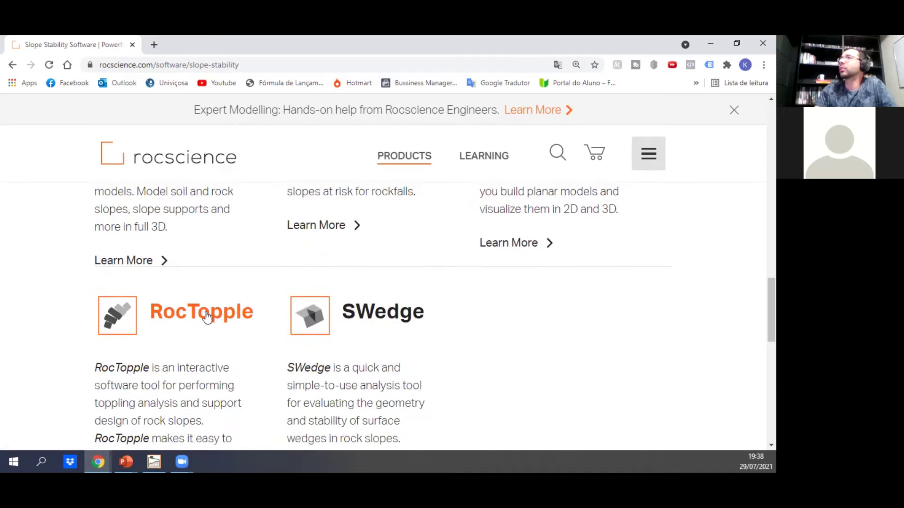
scroll(211, 326, "down", 1)
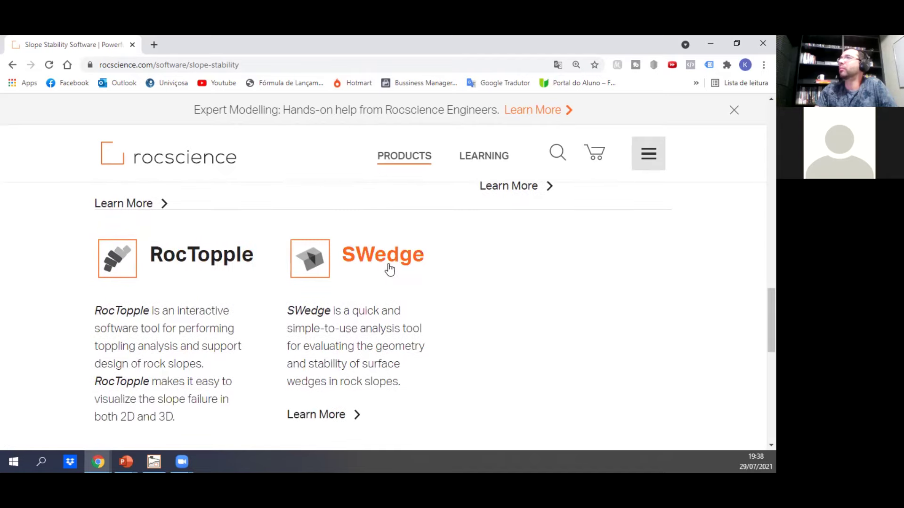
scroll(382, 266, "down", 1)
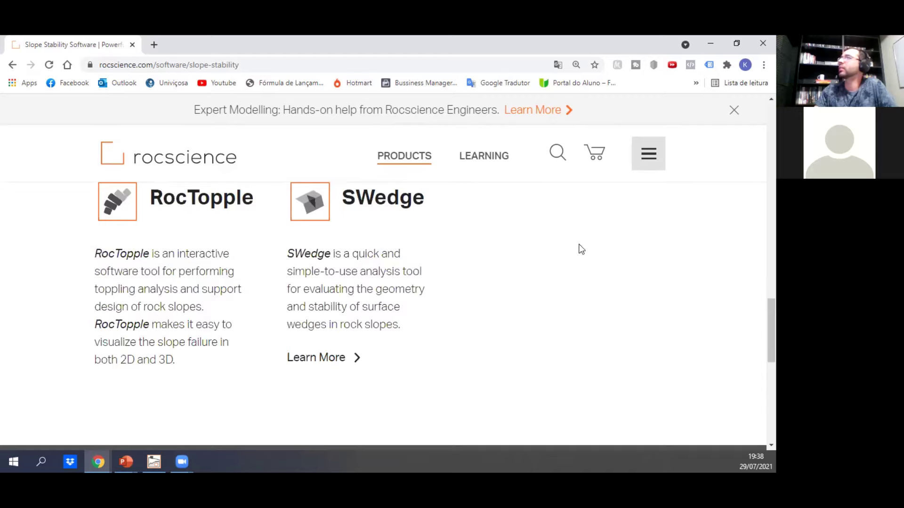
Open the Free Trials page from the end of the slope stability product list.
scroll(495, 246, "up", 1)
scroll(477, 235, "down", 3)
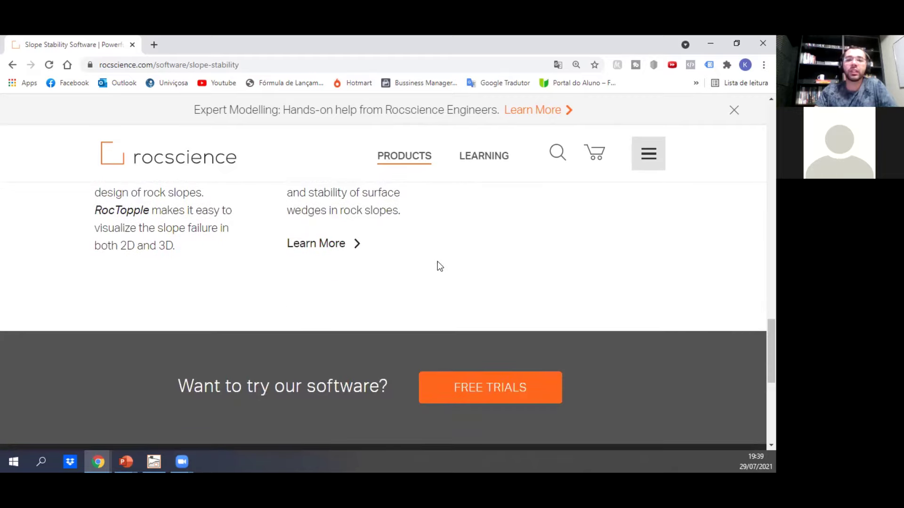
left_click(476, 392)
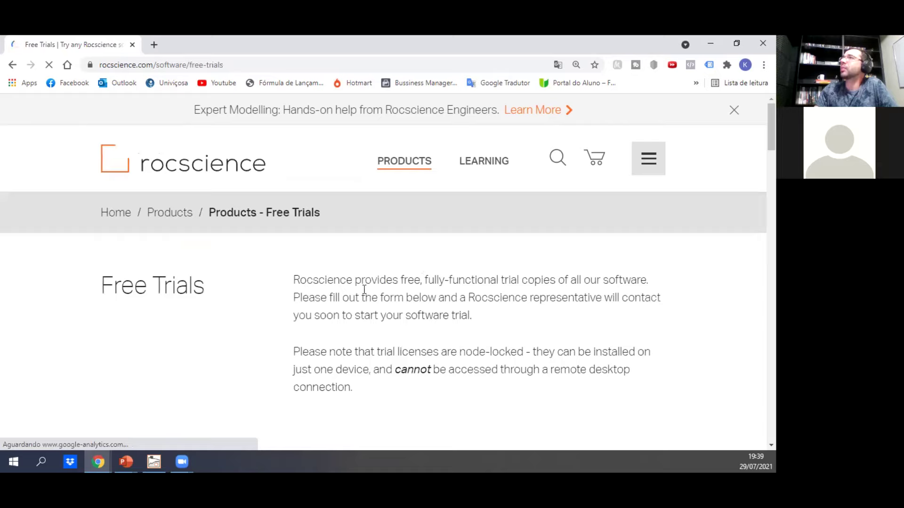
Read the free trial terms and examine the form's commercial or educational purpose choices and trial start date options.
scroll(360, 280, "down", 5)
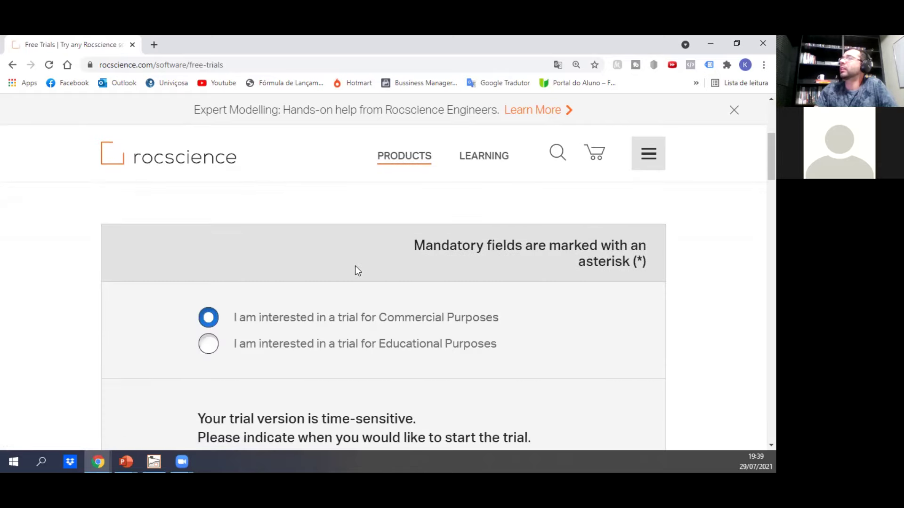
scroll(355, 266, "up", 5)
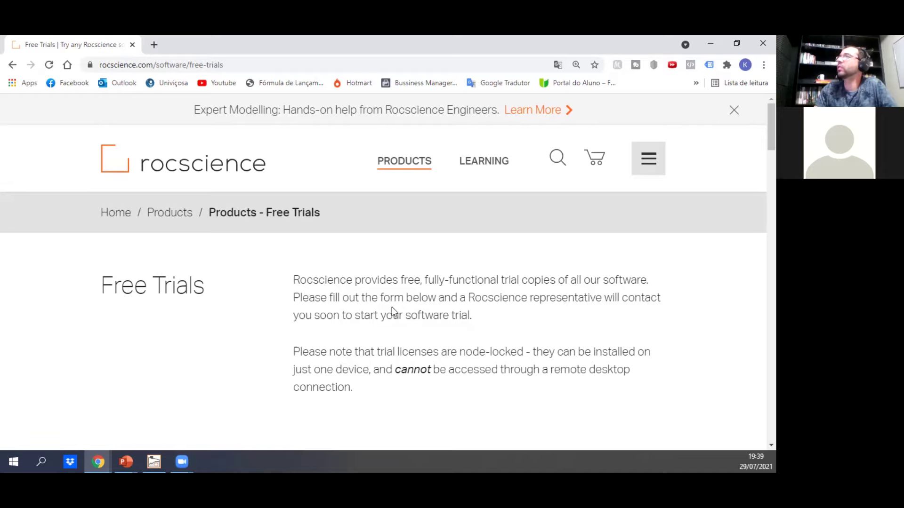
scroll(449, 293, "down", 1)
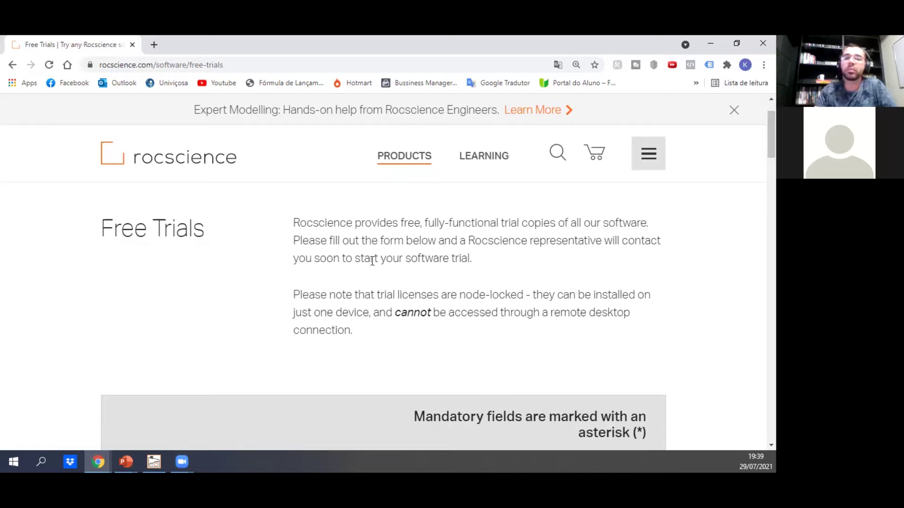
scroll(309, 268, "down", 1)
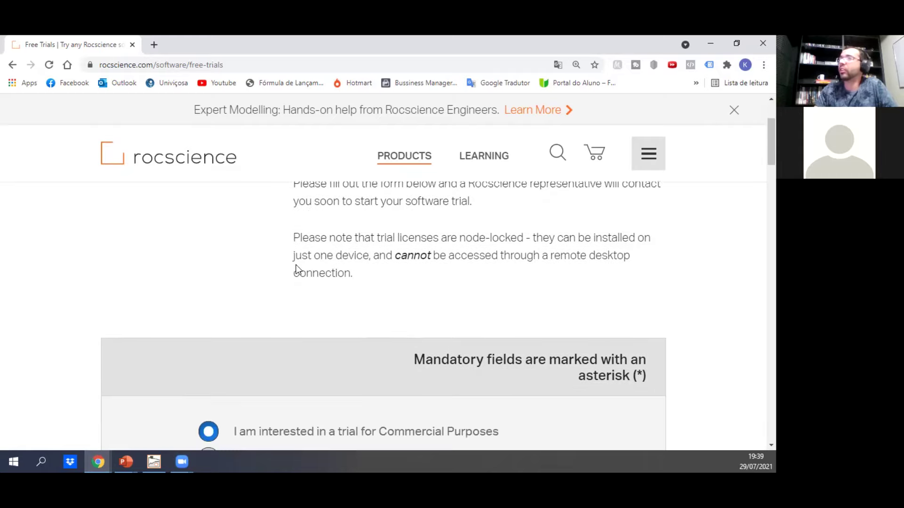
scroll(294, 278, "down", 2)
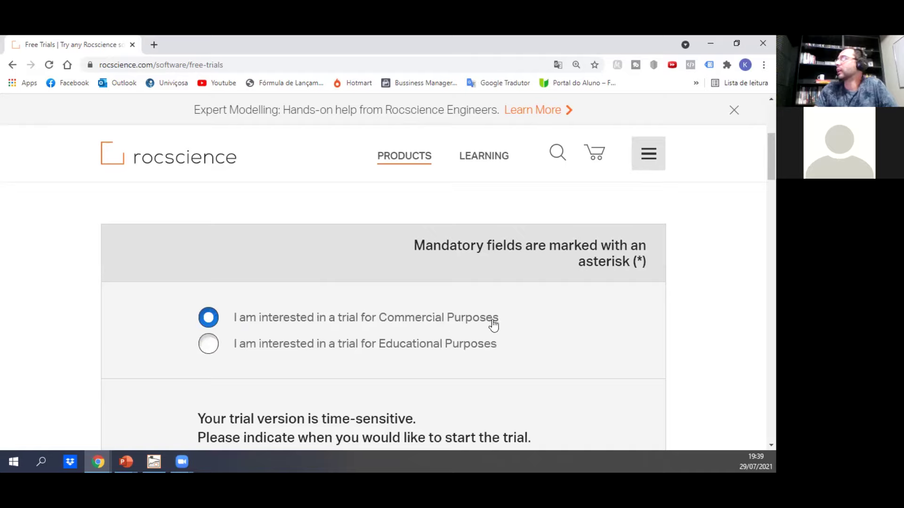
scroll(485, 285, "down", 2)
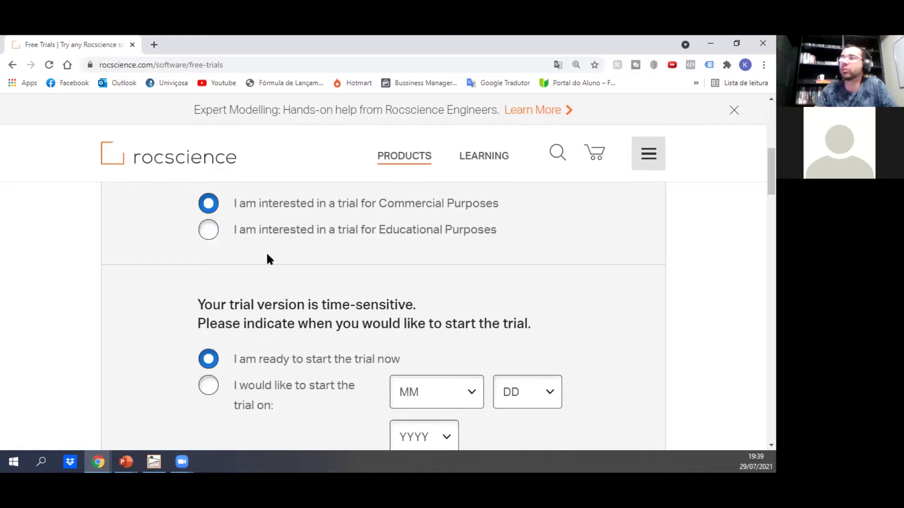
scroll(231, 256, "down", 1)
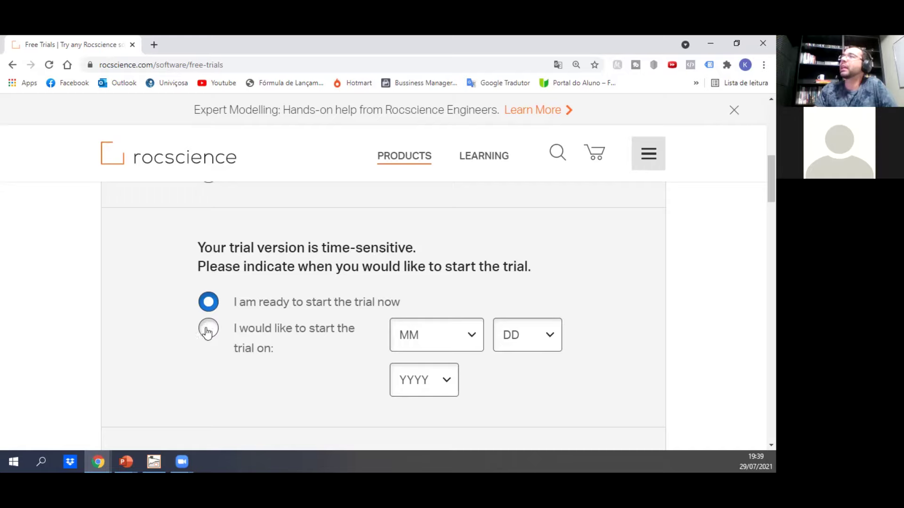
scroll(207, 331, "down", 1)
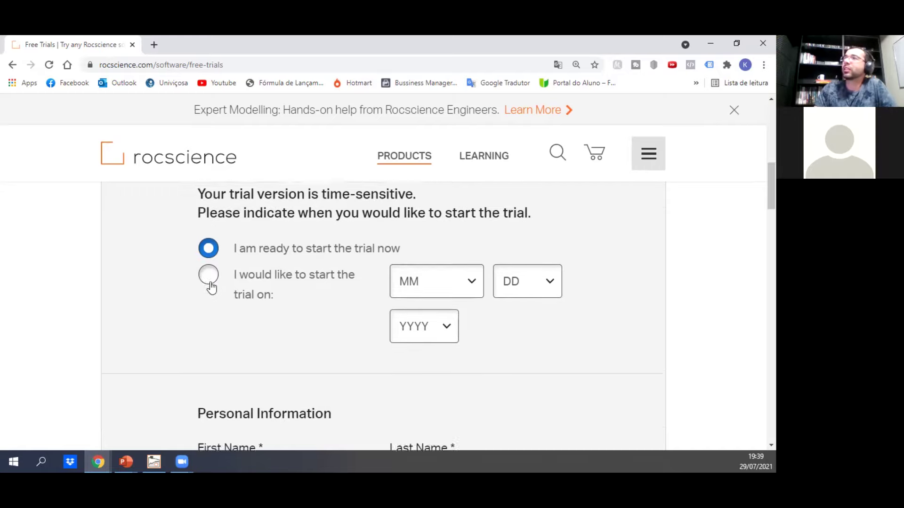
scroll(210, 287, "up", 1)
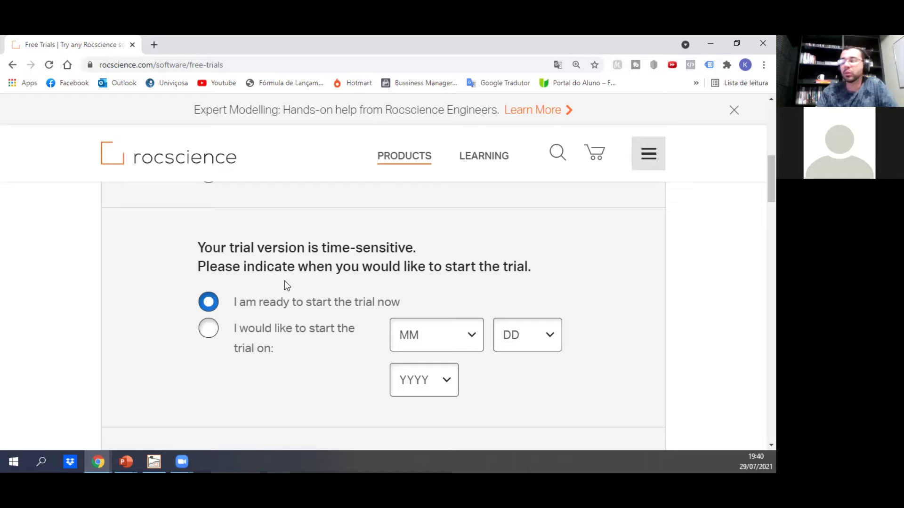
scroll(298, 287, "down", 1)
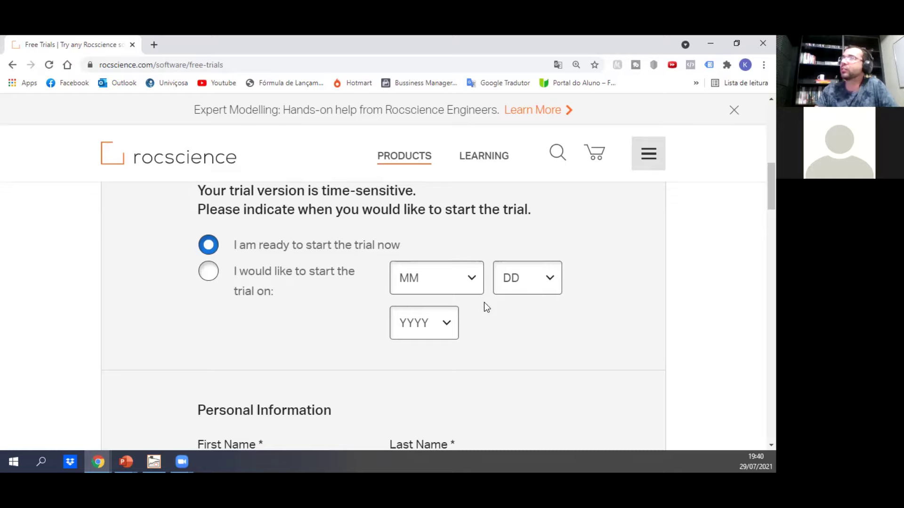
Examine the trial form's personal and company information fields, from first name to company website.
scroll(447, 304, "down", 2)
scroll(307, 295, "down", 1)
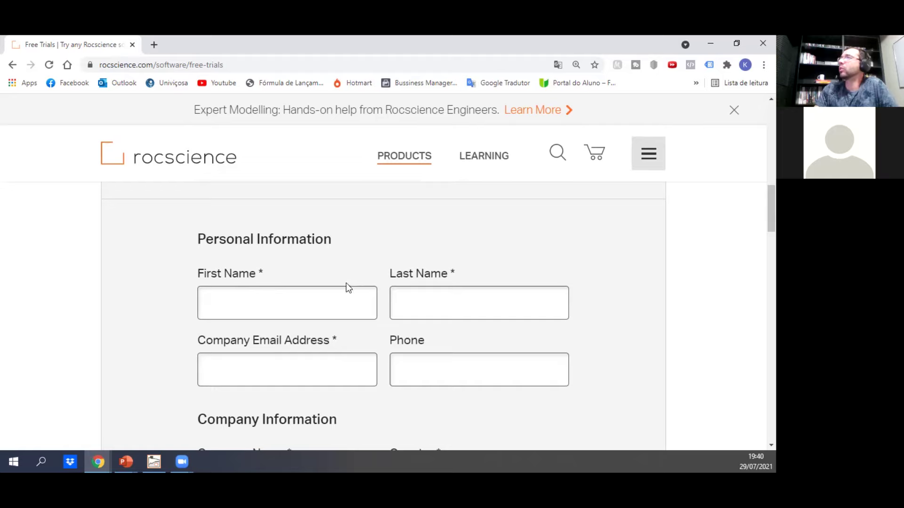
scroll(348, 288, "down", 1)
left_click(251, 309)
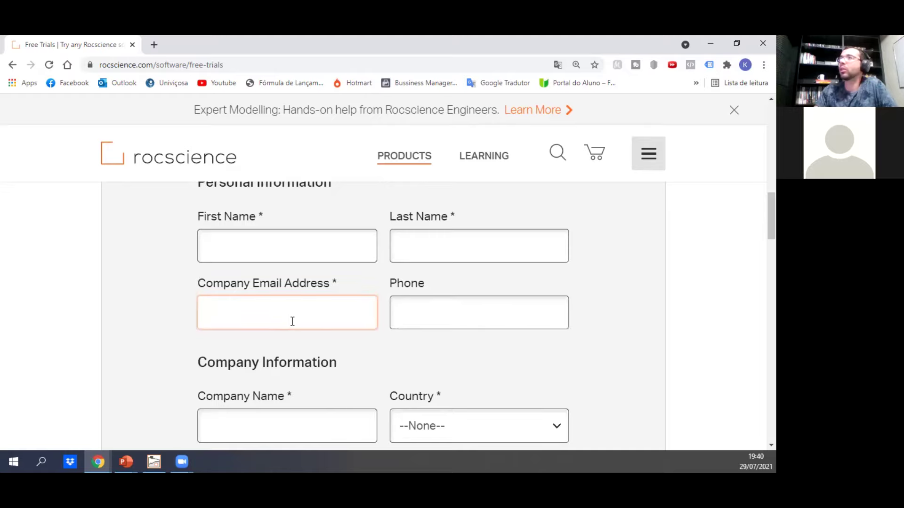
scroll(312, 295, "down", 2)
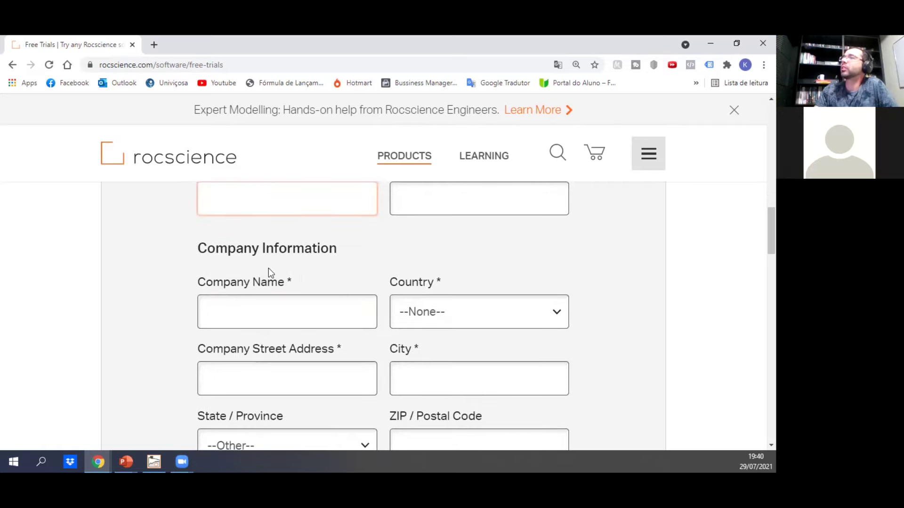
left_click(264, 310)
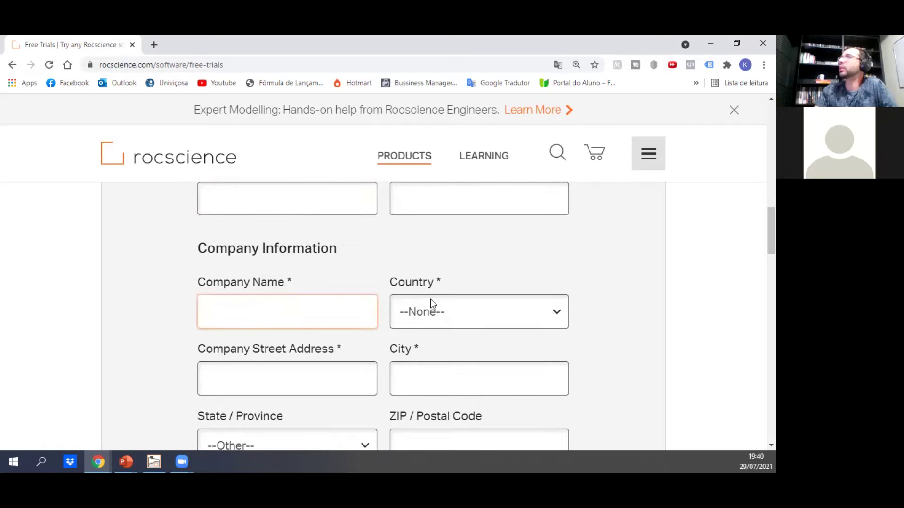
scroll(430, 298, "down", 2)
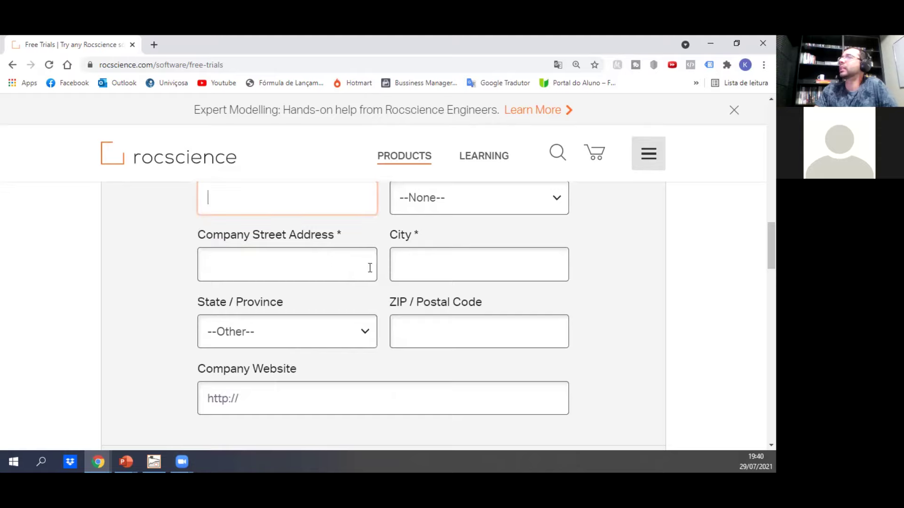
scroll(452, 291, "down", 1)
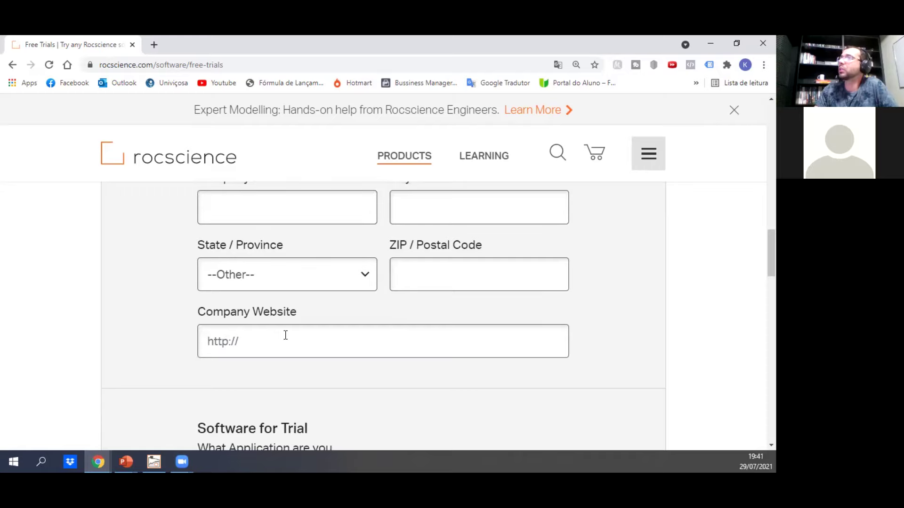
Set the application of interest in the Software for Trial section to Slope Stability.
scroll(284, 334, "down", 2)
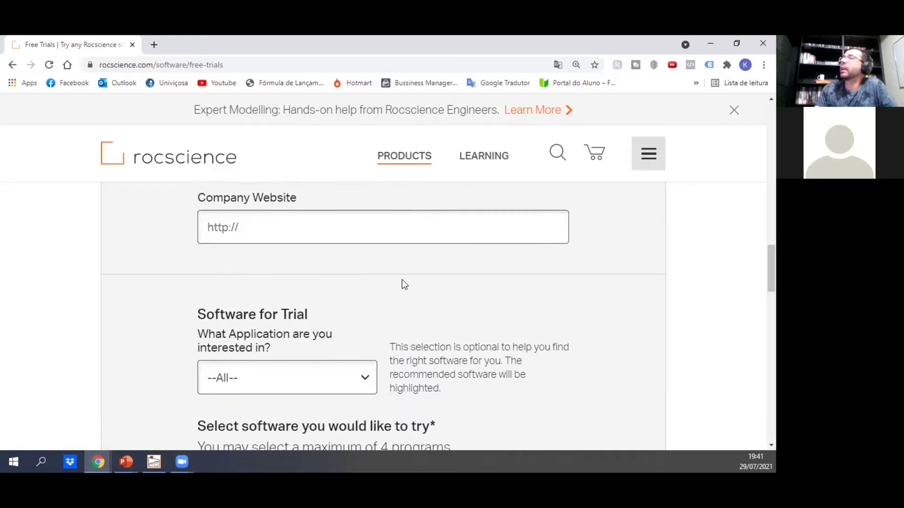
scroll(367, 273, "down", 1)
scroll(320, 254, "down", 1)
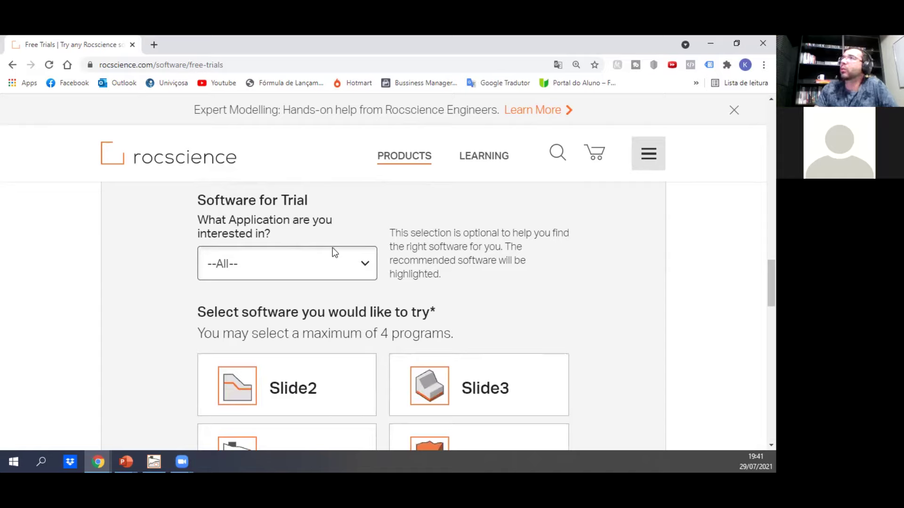
left_click(352, 270)
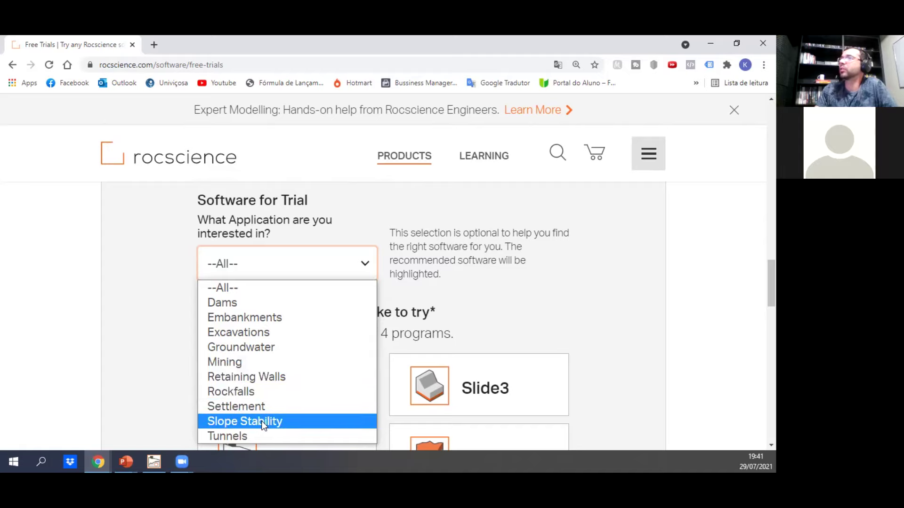
left_click(286, 421)
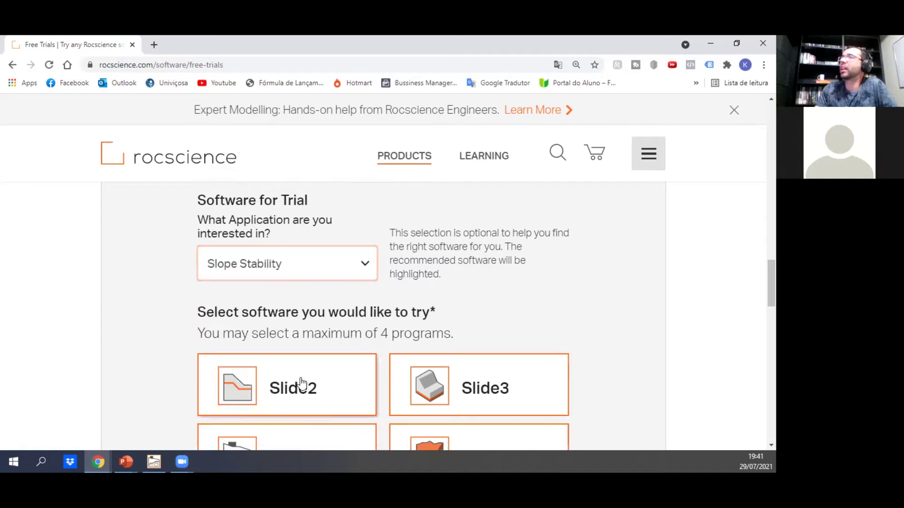
Examine the highlighted programs recommended for slope stability, from Slide2 and Slide3 to RSPile and SWedge.
scroll(490, 272, "down", 1)
scroll(408, 239, "down", 1)
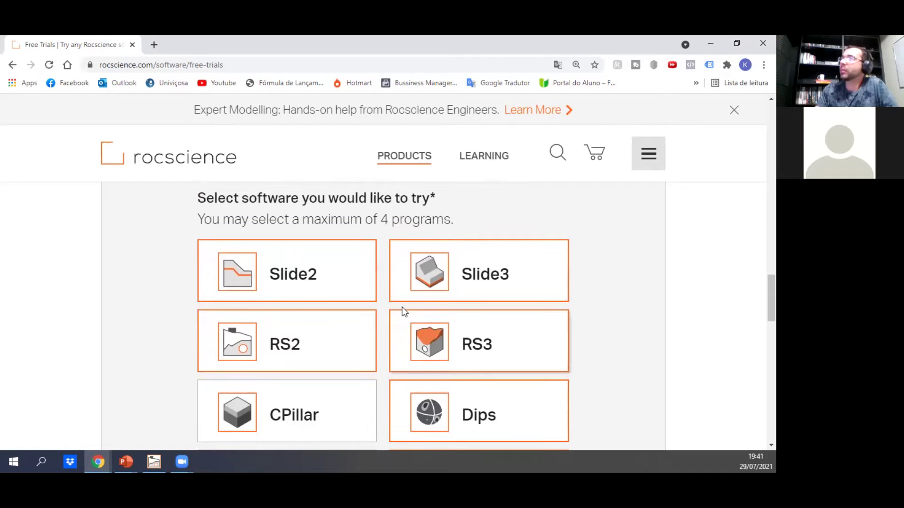
scroll(402, 307, "down", 1)
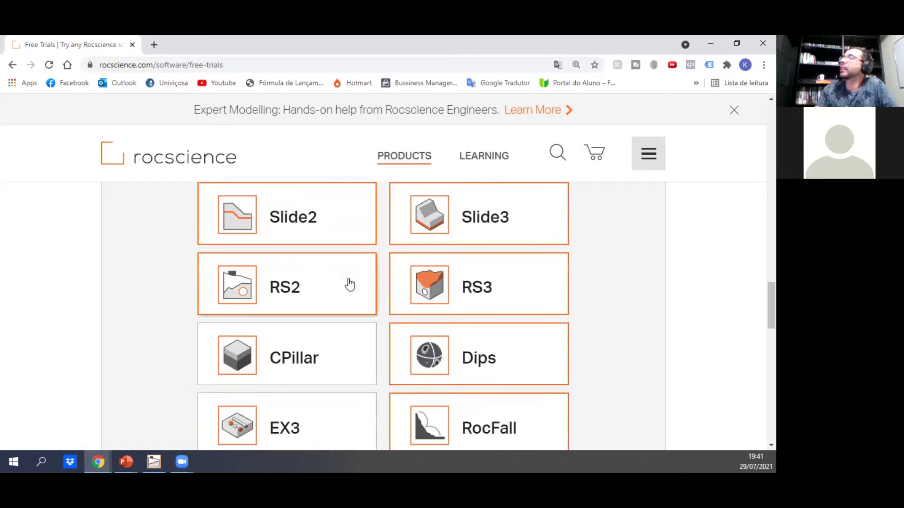
scroll(348, 288, "up", 1)
scroll(282, 280, "up", 1)
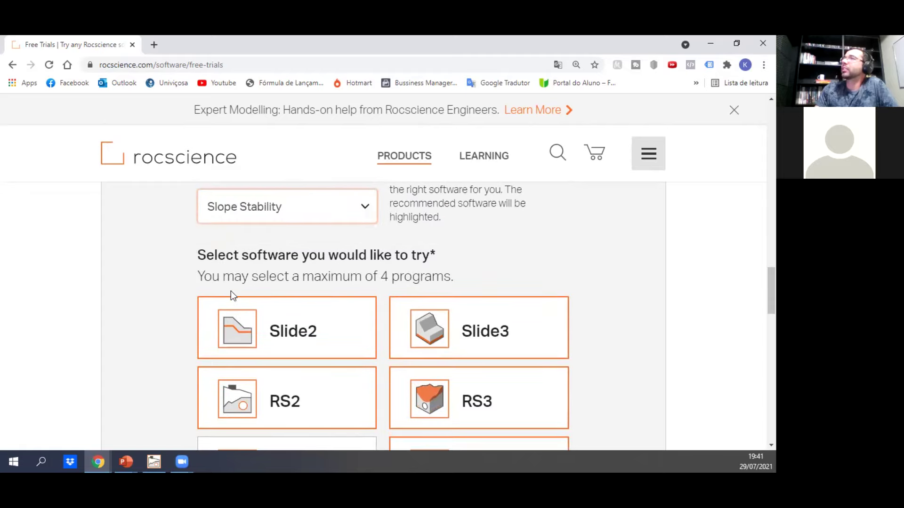
scroll(219, 285, "up", 1)
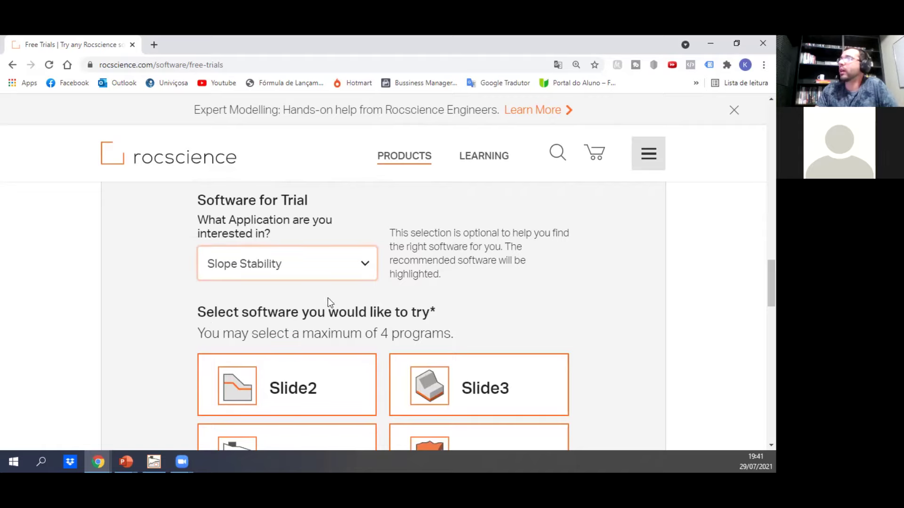
scroll(231, 336, "down", 1)
scroll(231, 335, "down", 2)
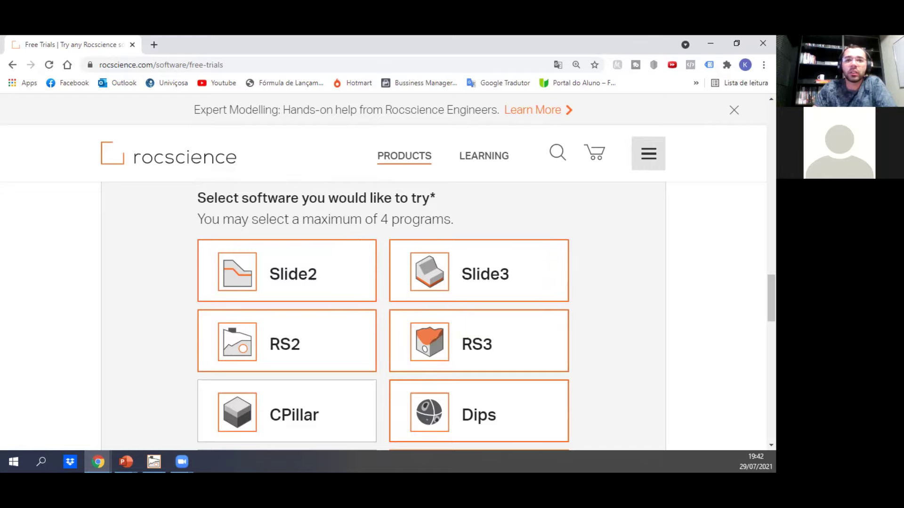
scroll(533, 294, "down", 2)
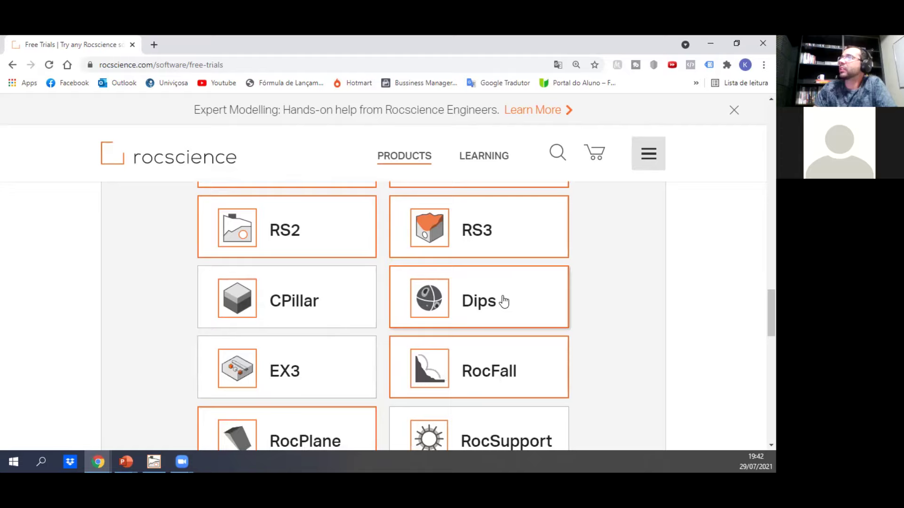
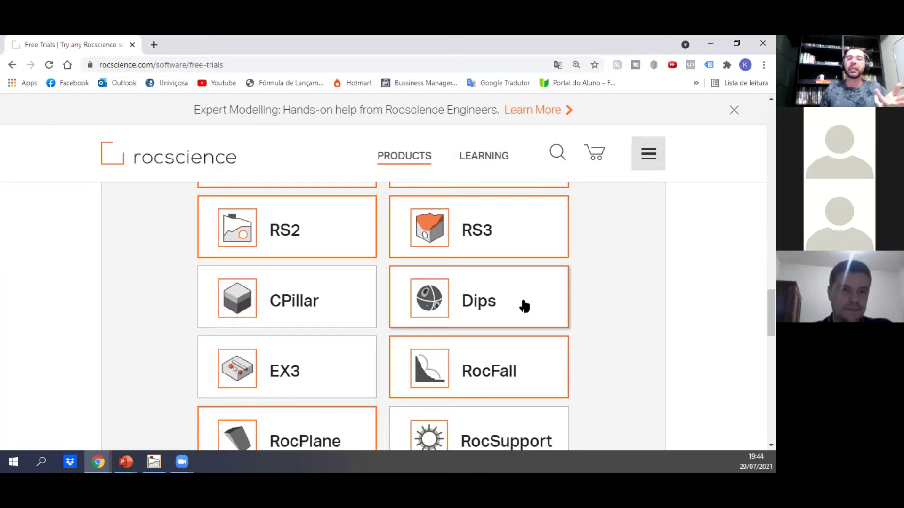
scroll(516, 307, "down", 2)
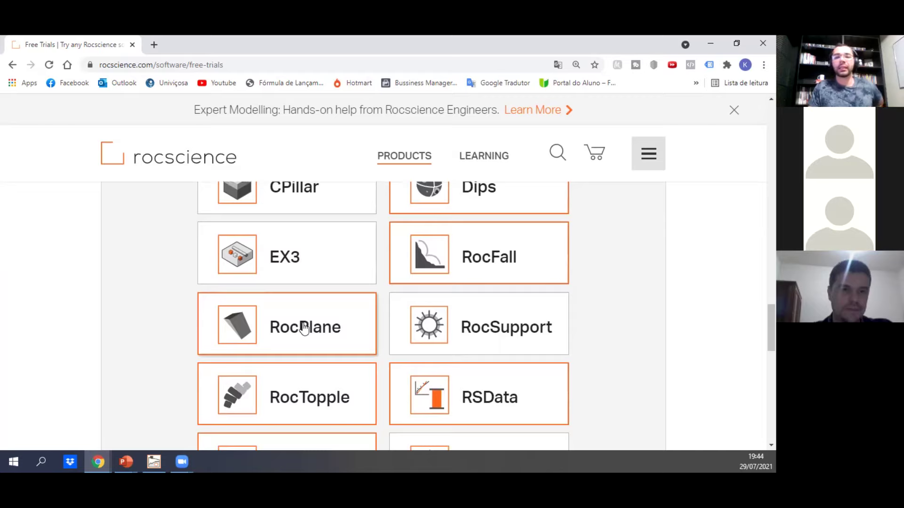
scroll(291, 343, "down", 2)
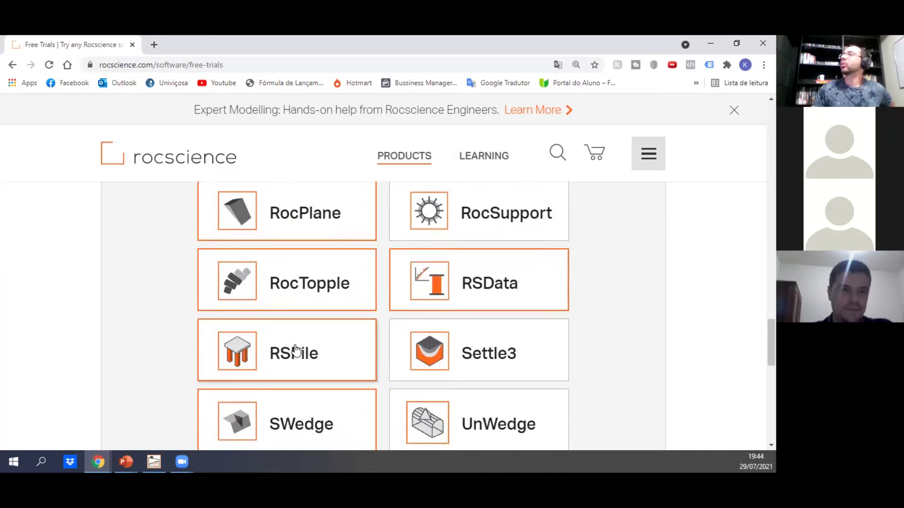
scroll(301, 414, "down", 1)
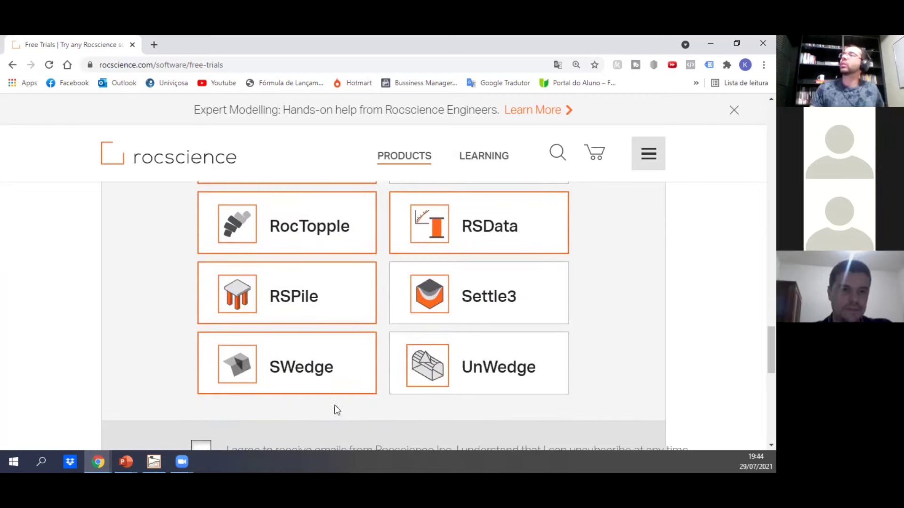
Examine the end of the trial form with the e-mail consent option and the trial request.
scroll(470, 358, "up", 1)
scroll(519, 336, "up", 4)
scroll(510, 338, "down", 8)
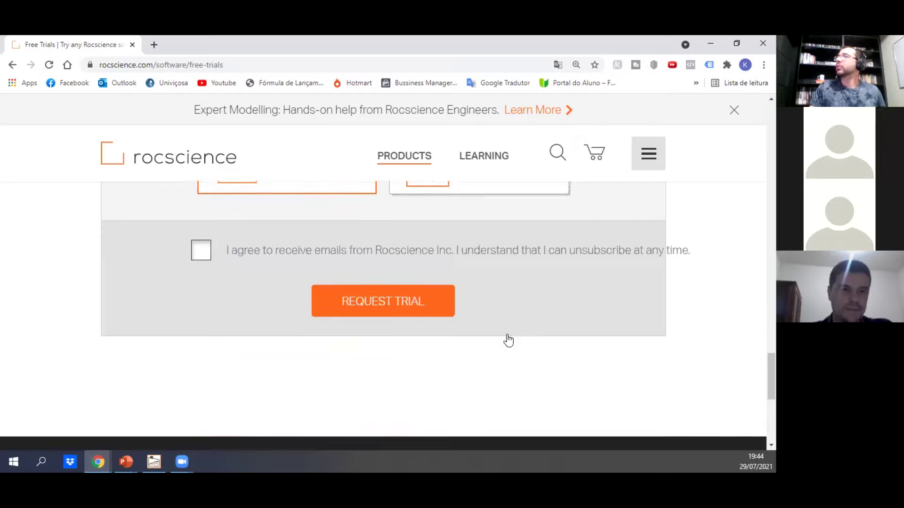
scroll(452, 295, "up", 2)
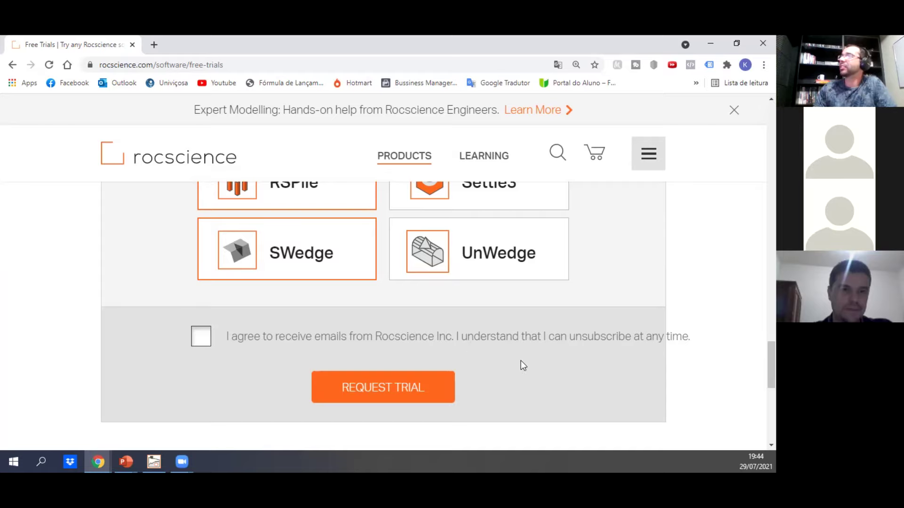
scroll(509, 361, "down", 1)
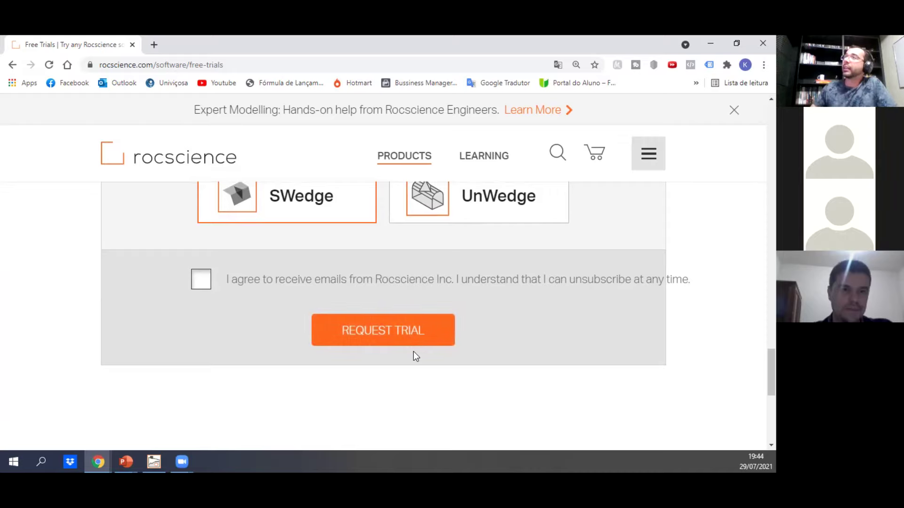
Review the trial start date options and the personal information fields again.
scroll(405, 353, "up", 15)
scroll(317, 337, "up", 7)
scroll(327, 375, "down", 3)
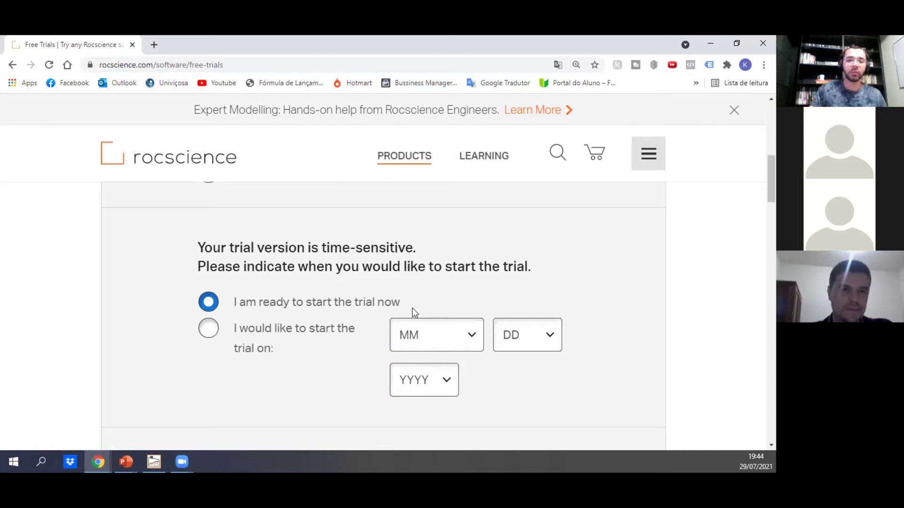
scroll(407, 325, "down", 5)
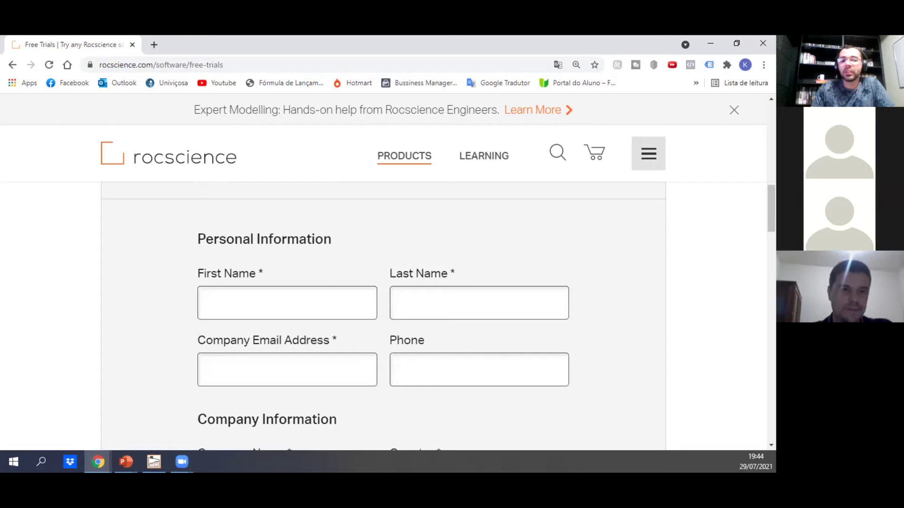
Switch to RS2 and look over the file and view commands without running any.
key("alt+Tab")
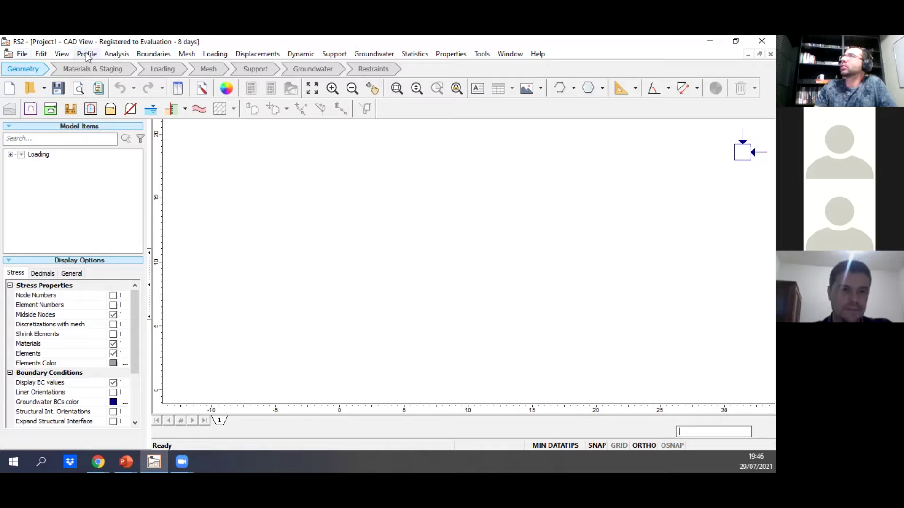
left_click(22, 54)
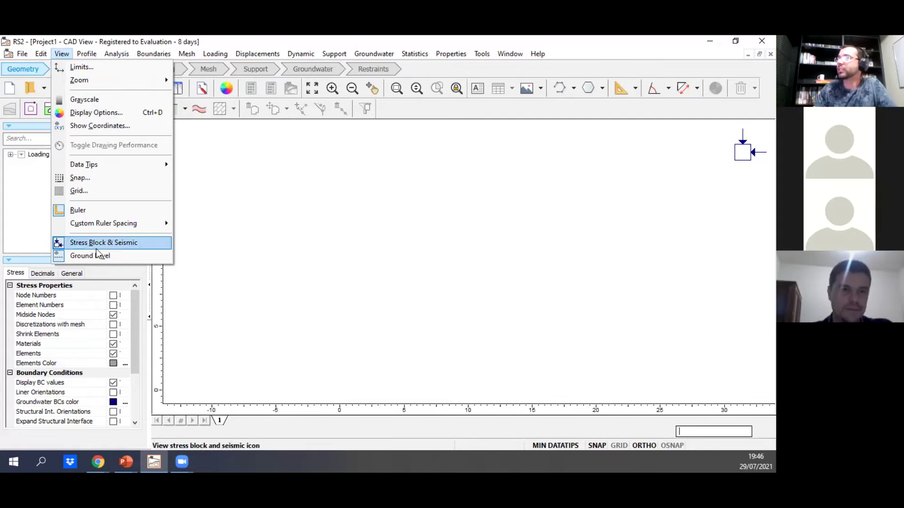
left_click(363, 264)
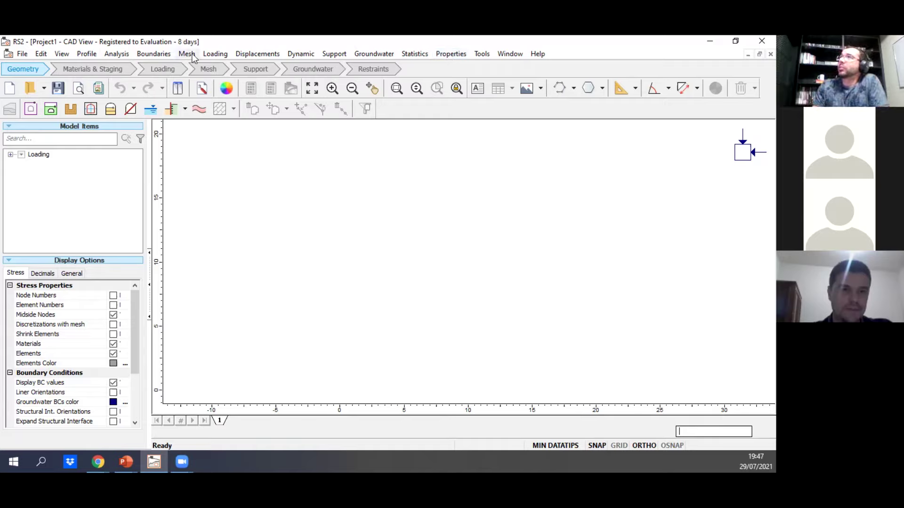
Open the Project Settings and check the analysis type choices, keeping Plane Strain.
left_click(124, 54)
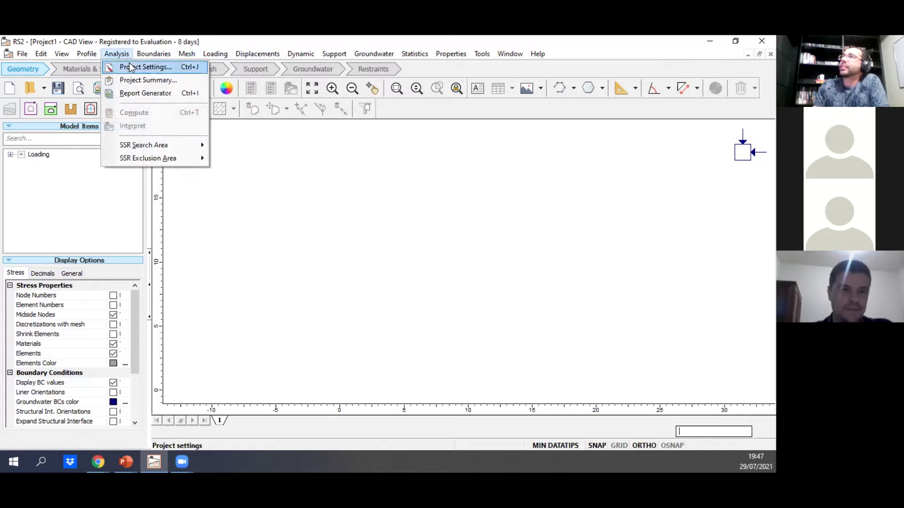
left_click(156, 69)
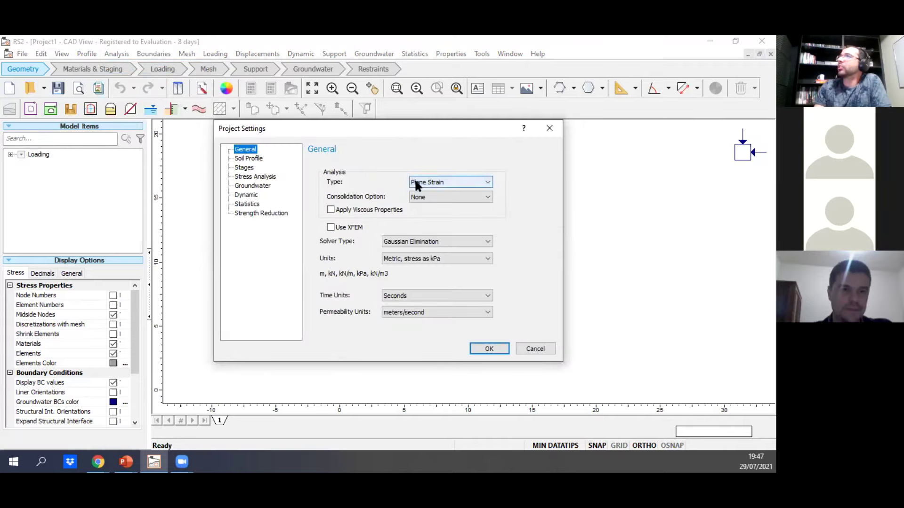
left_click(471, 180)
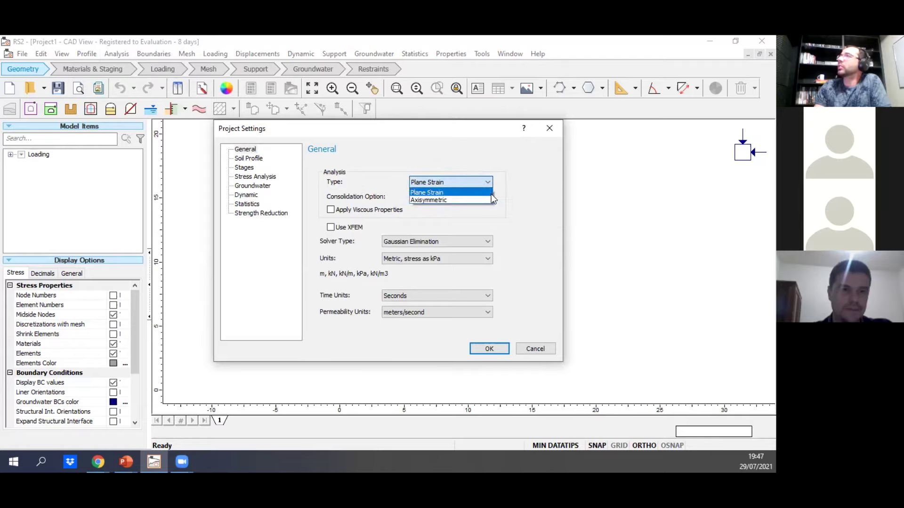
left_click(433, 214)
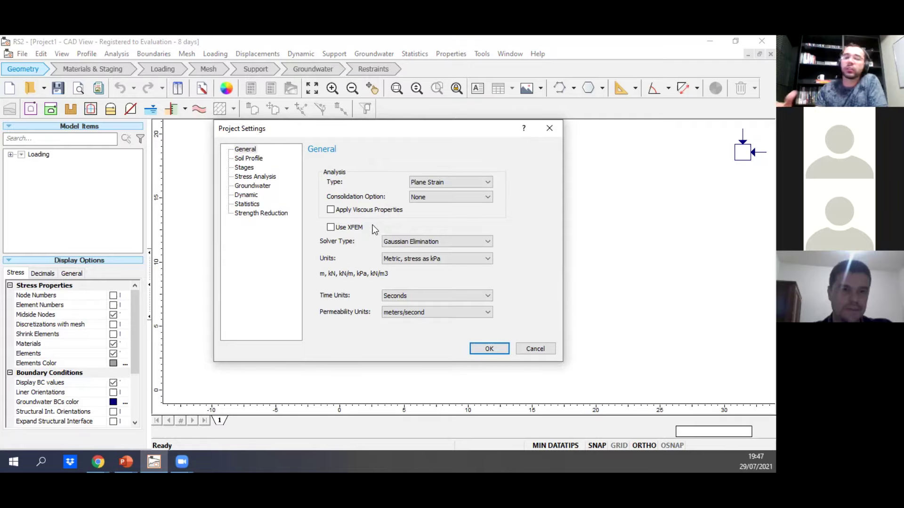
Review the Soil Profile, Stages, Stress Analysis, Groundwater and Dynamic project settings without changing any values.
left_click(249, 159)
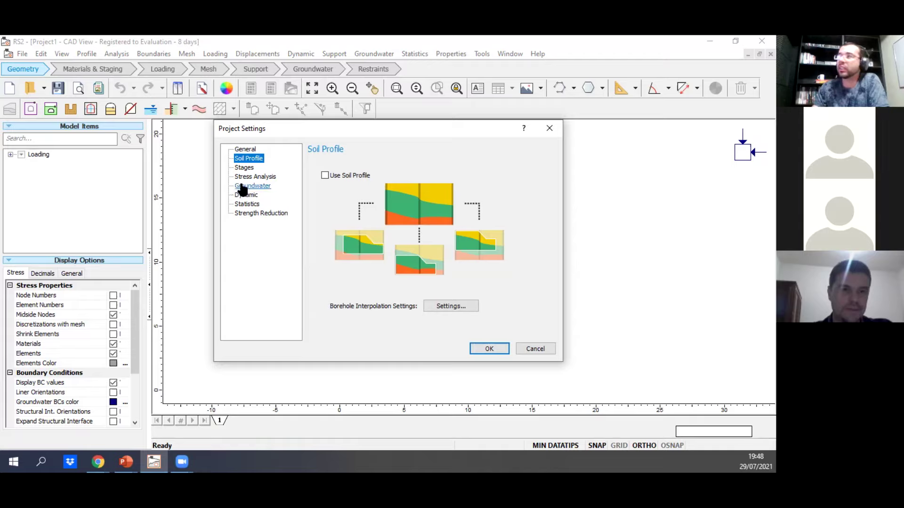
left_click(247, 171)
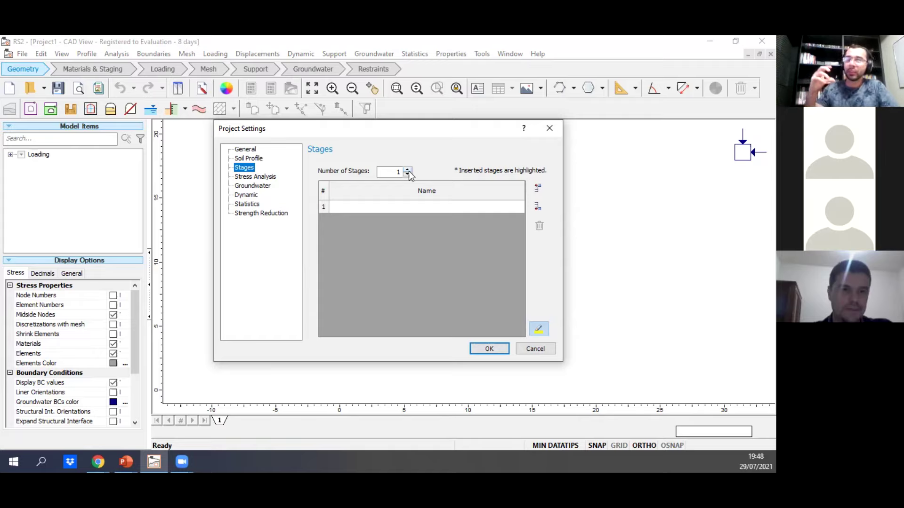
left_click(259, 178)
left_click(258, 186)
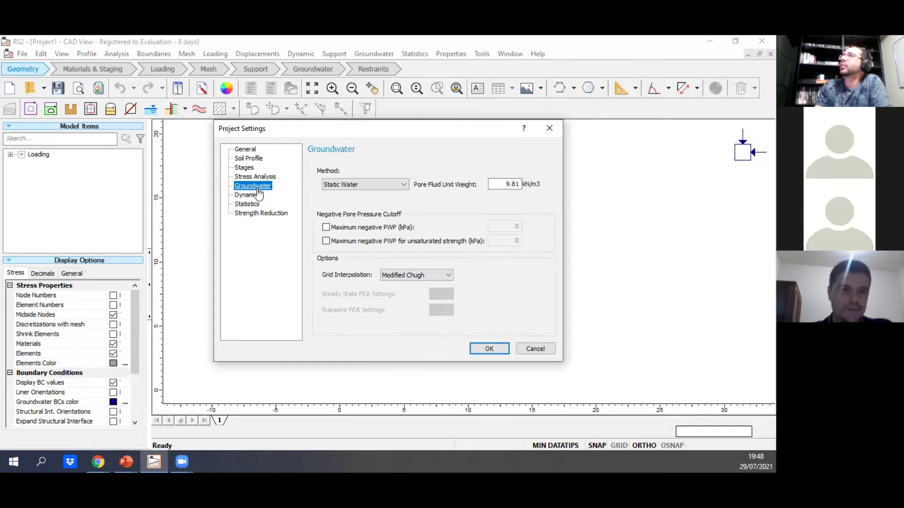
left_click(258, 197)
Enable the Strength Reduction Factor determination in the project settings, keeping the automatic step size, and apply the settings.
left_click(263, 215)
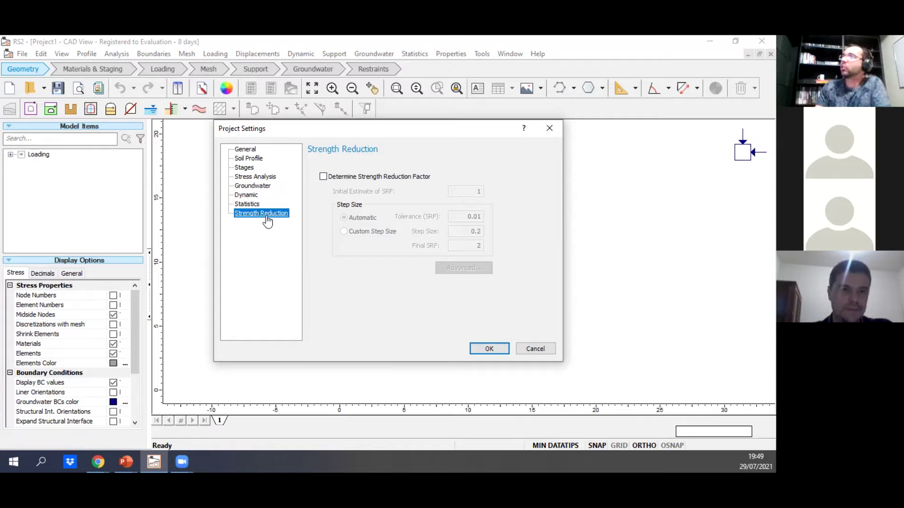
left_click(324, 177)
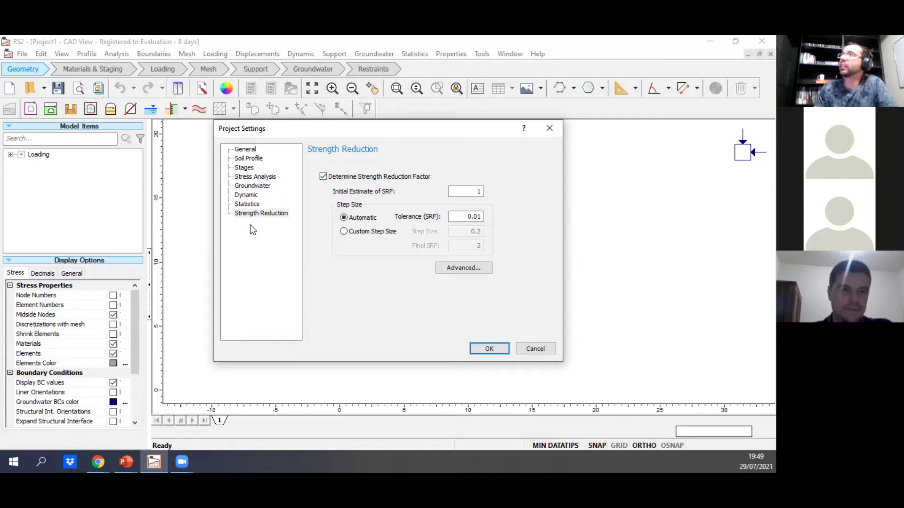
left_click(328, 177)
left_click(328, 177)
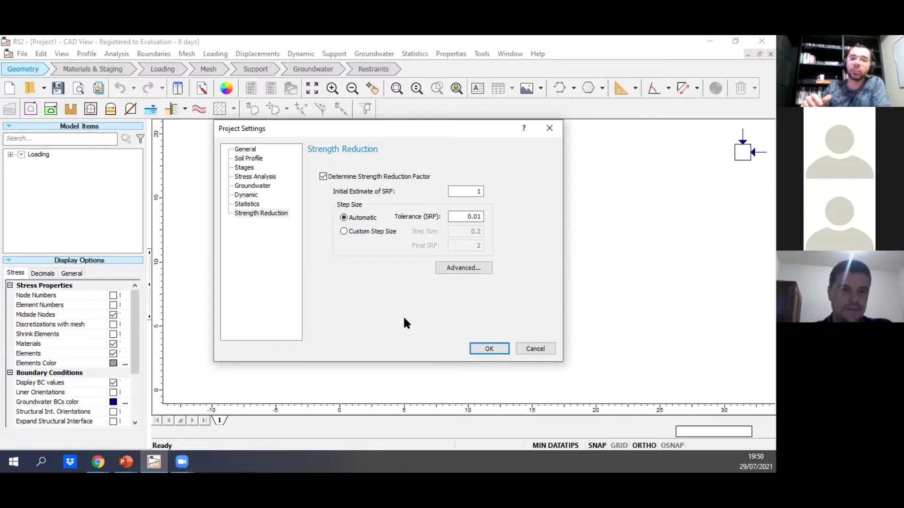
left_click(487, 349)
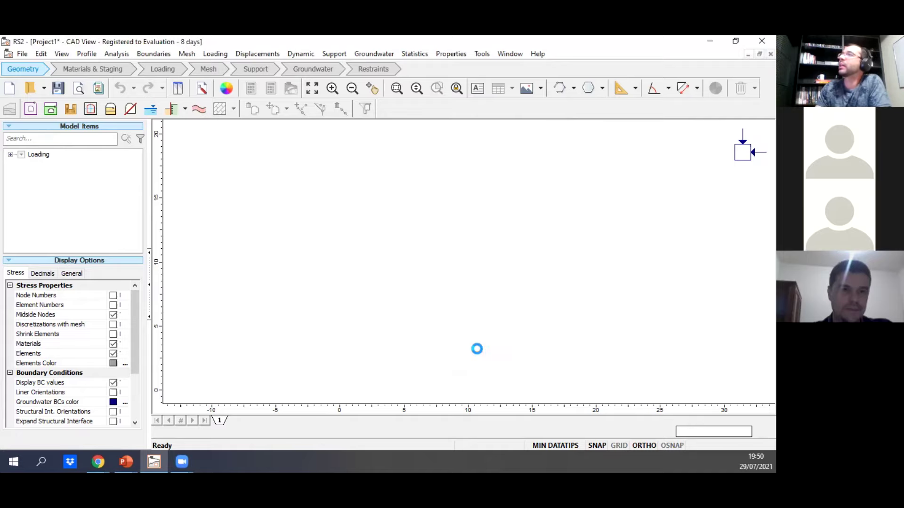
Start an external boundary with a horizontal base from about (0, 0) to about (40, 0).
left_click(153, 54)
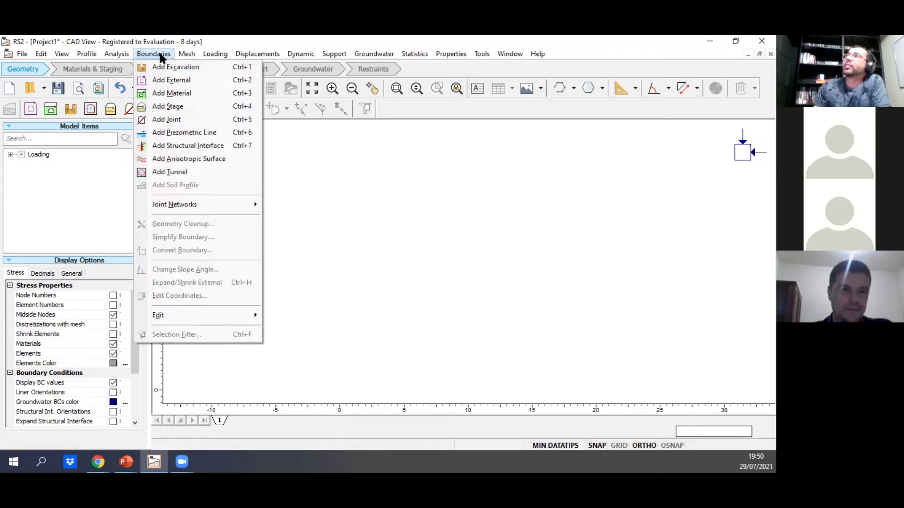
left_click(199, 80)
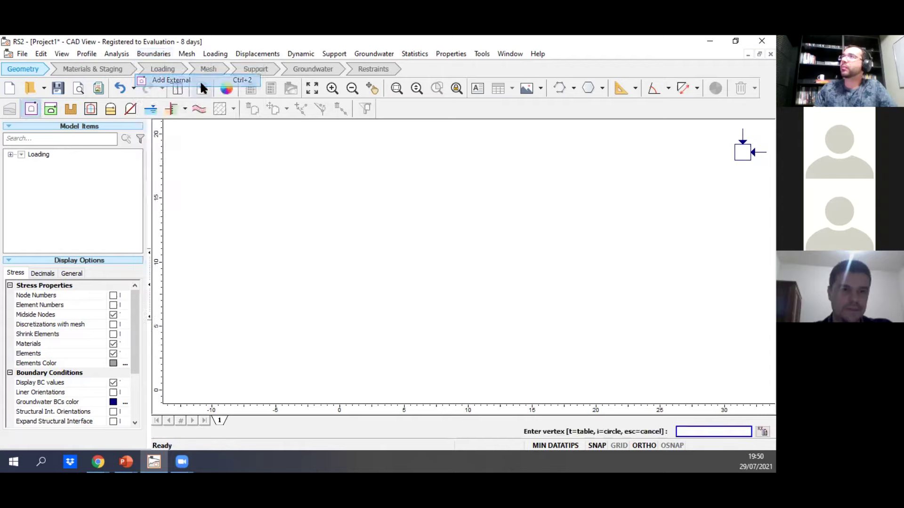
scroll(359, 332, "down", 1)
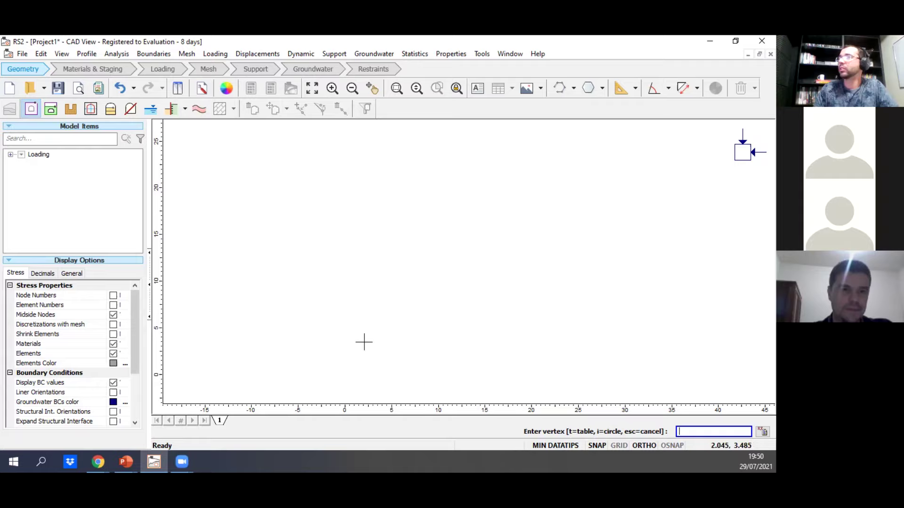
scroll(361, 341, "down", 1)
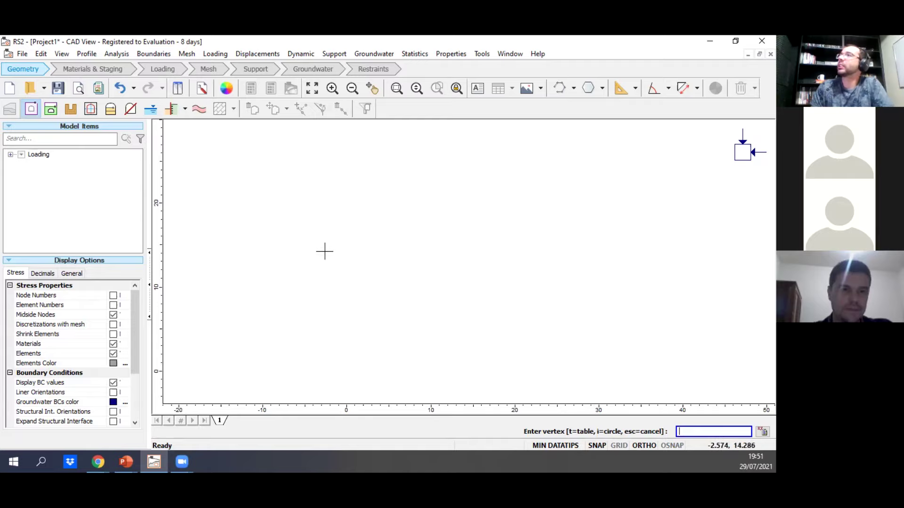
left_click(344, 372)
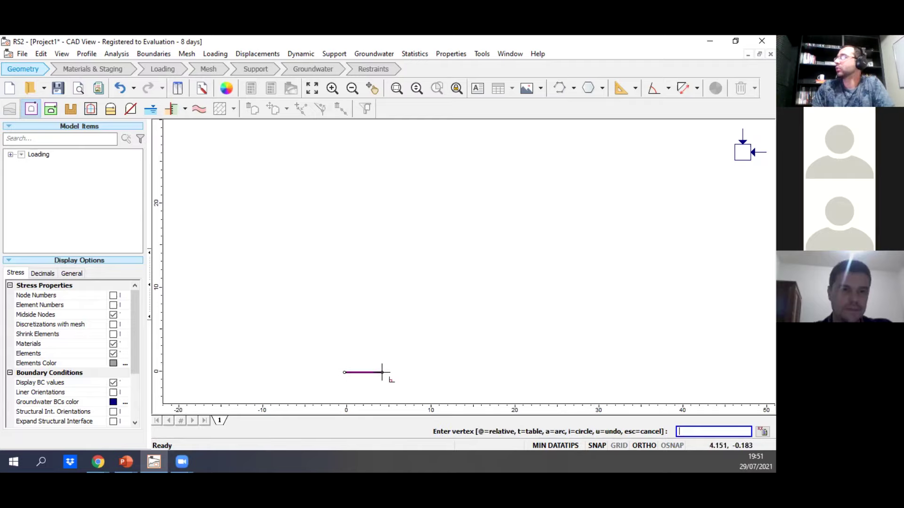
left_click(684, 372)
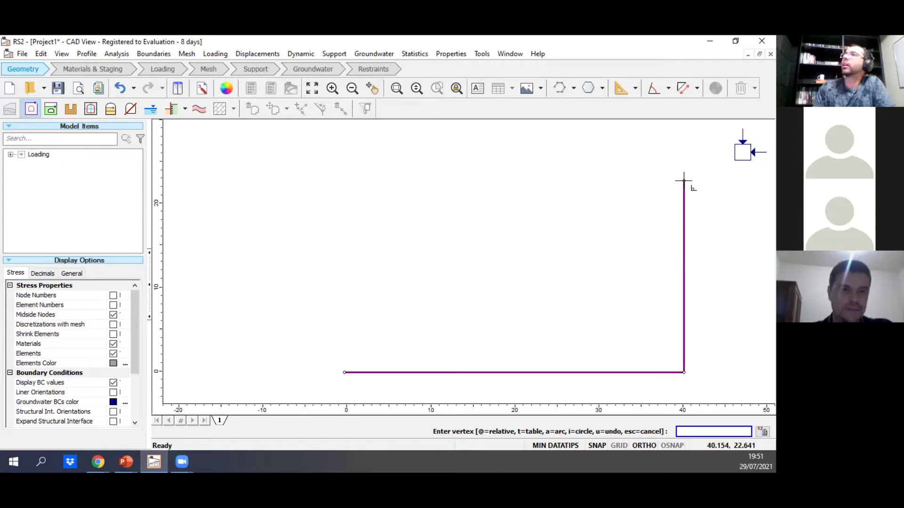
Complete the external boundary as a stepped slope with a crest at about 24.5 m, a bench at 18.8 m and a lower ground surface at 13.7 m.
left_click(683, 164)
left_click(631, 165)
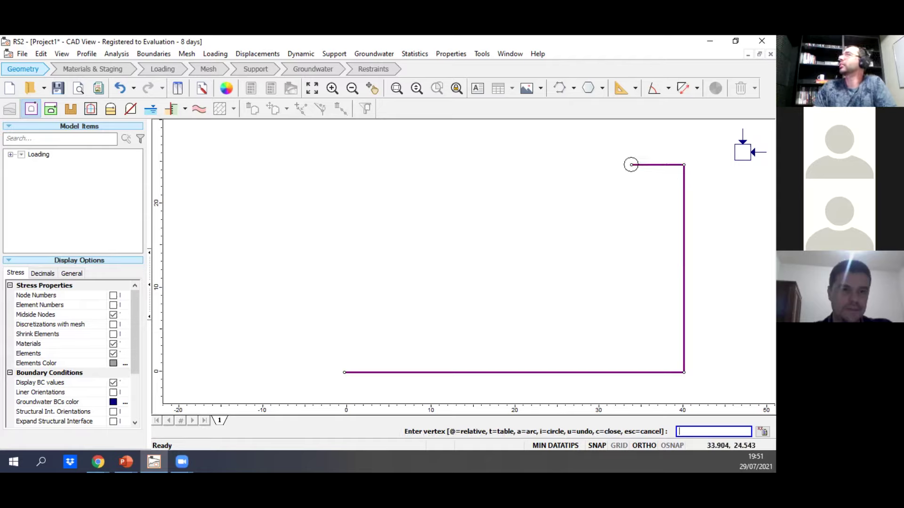
left_click(585, 214)
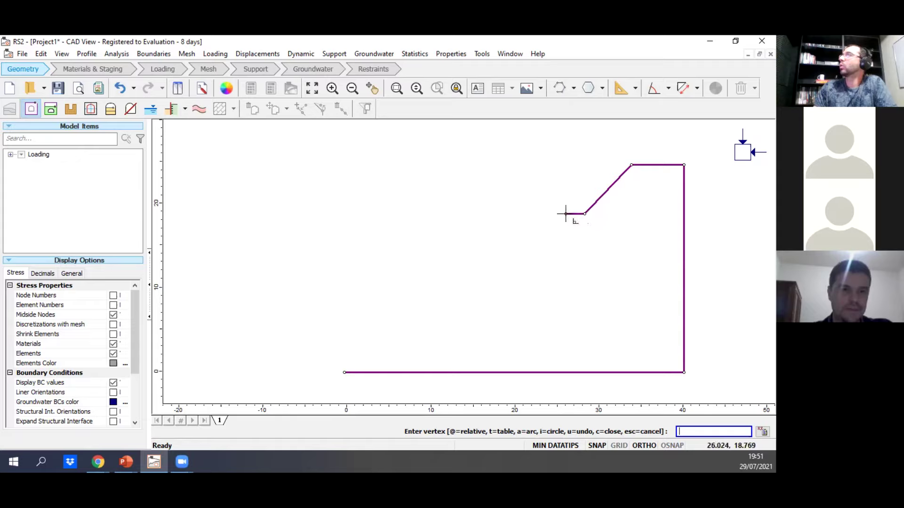
left_click(521, 213)
left_click(470, 256)
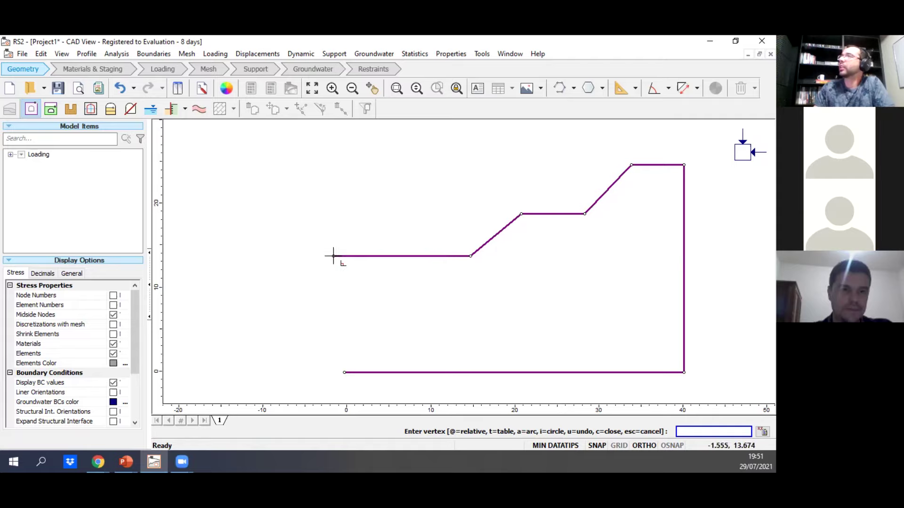
left_click(341, 255)
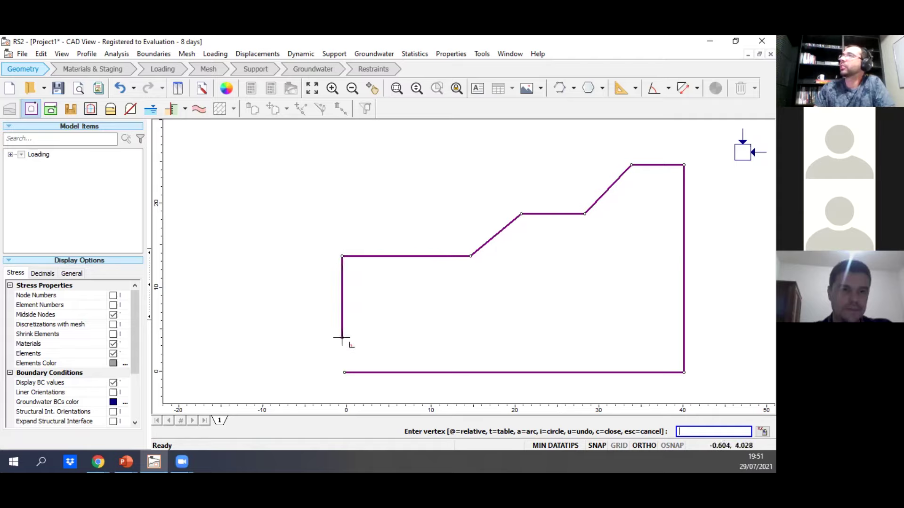
left_click(347, 369)
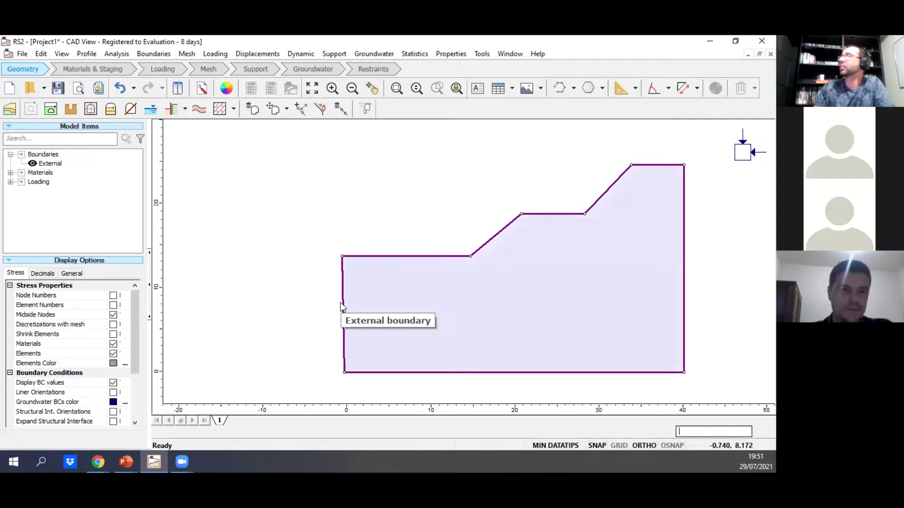
Move the upper-left vertex of the external boundary directly above the lower-left corner to make that side vertical.
scroll(341, 302, "up", 2)
right_click(341, 242)
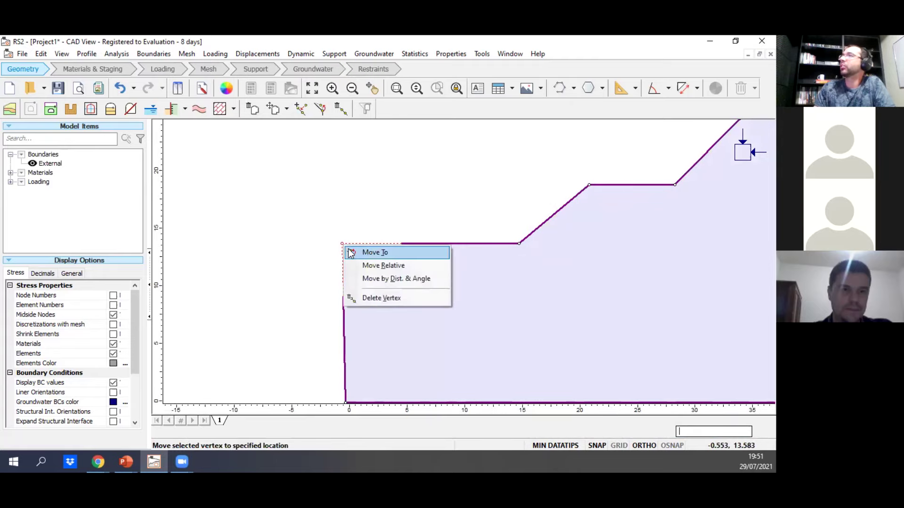
left_click(351, 249)
key("Escape")
scroll(399, 226, "down", 1)
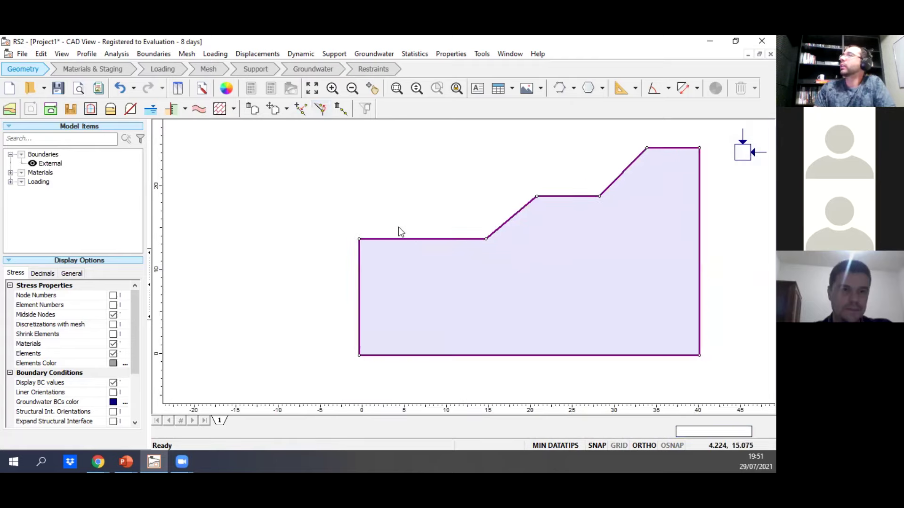
left_click_drag(470, 208, 380, 213)
key("Escape")
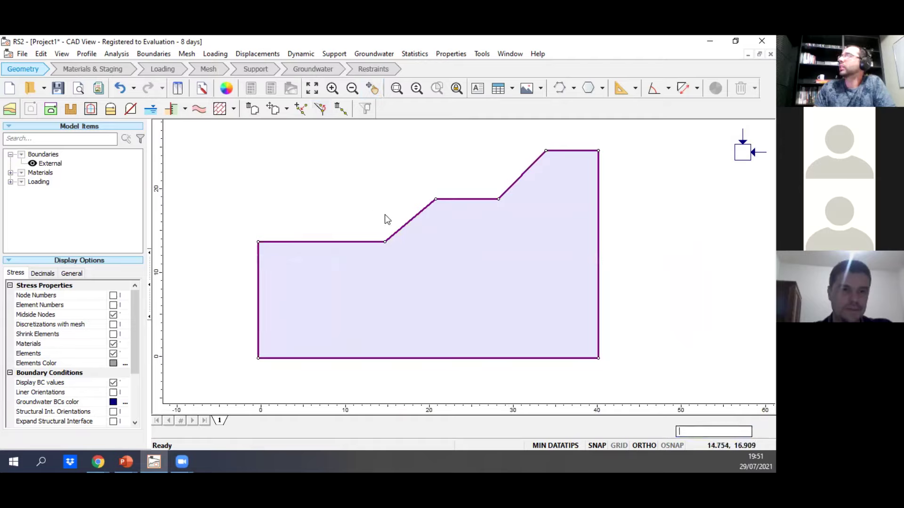
left_click_drag(481, 240, 509, 235)
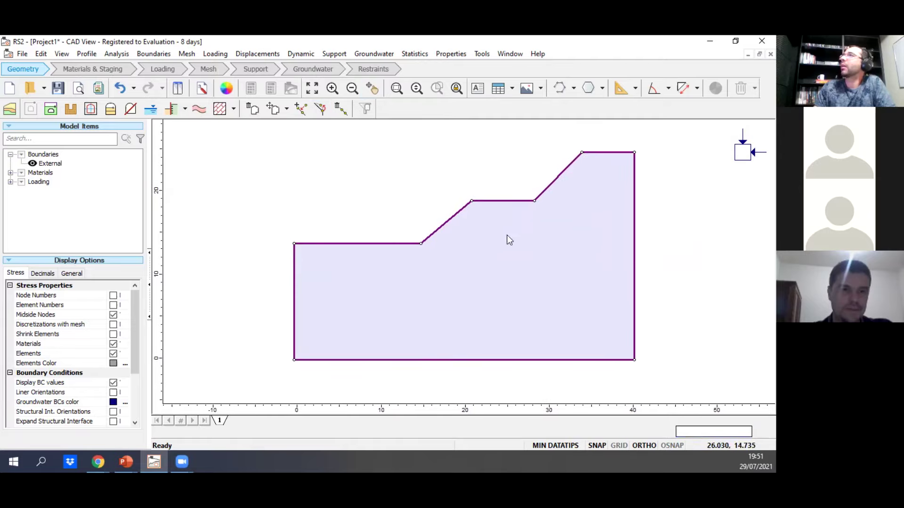
left_click(159, 55)
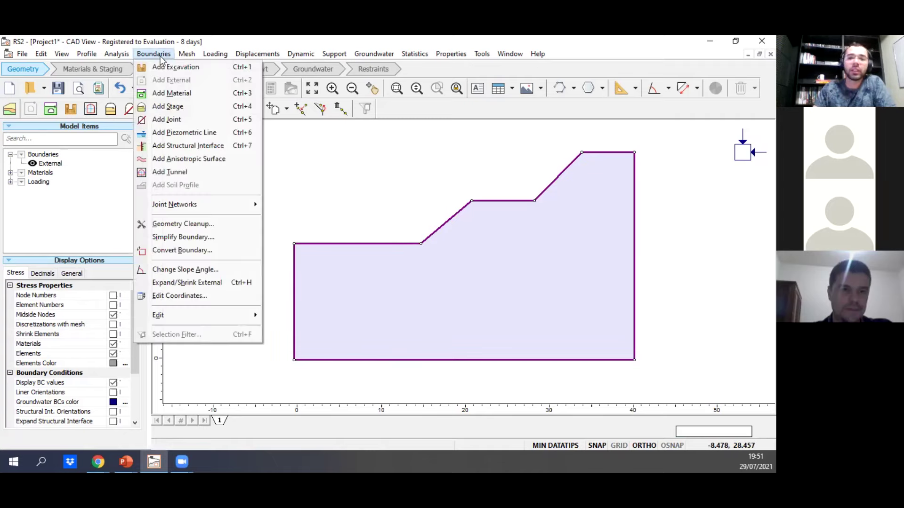
left_click(346, 194)
left_click(22, 53)
mouse_move(67, 143)
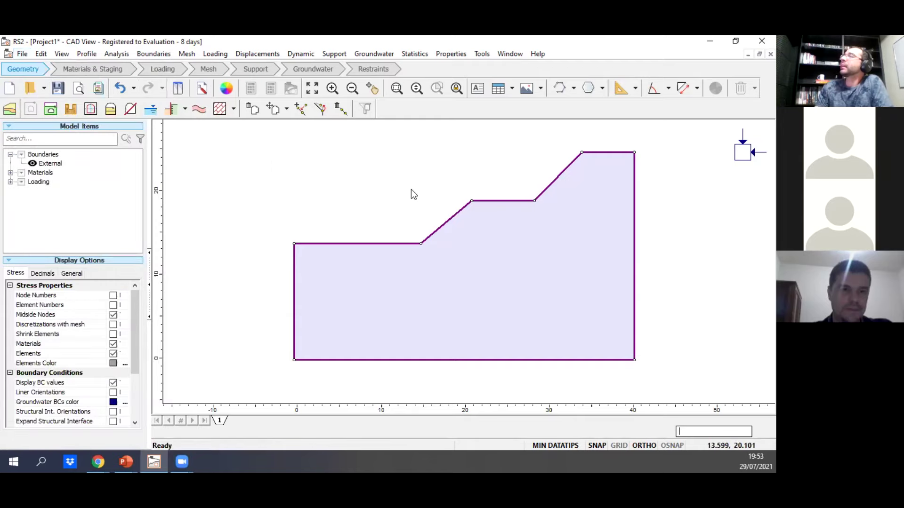
left_click_drag(416, 192, 399, 212)
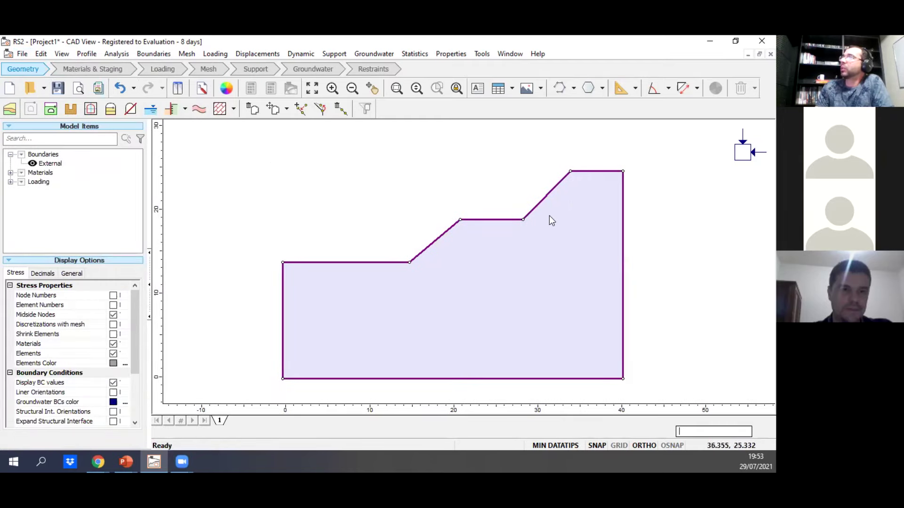
Add a material boundary across the slope from about (40.2, 14.5) on the right edge, descending to about (-0.3, 5.3) on the left edge.
left_click(153, 55)
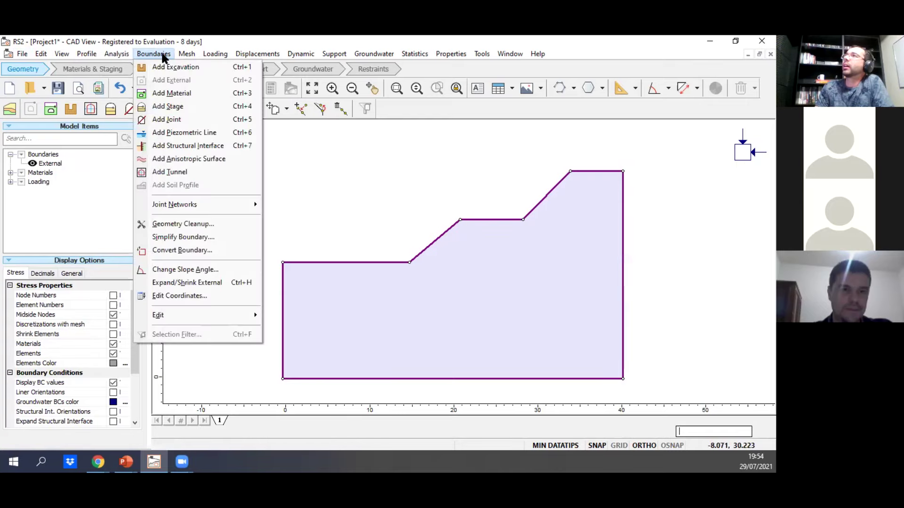
left_click(188, 93)
left_click(623, 256)
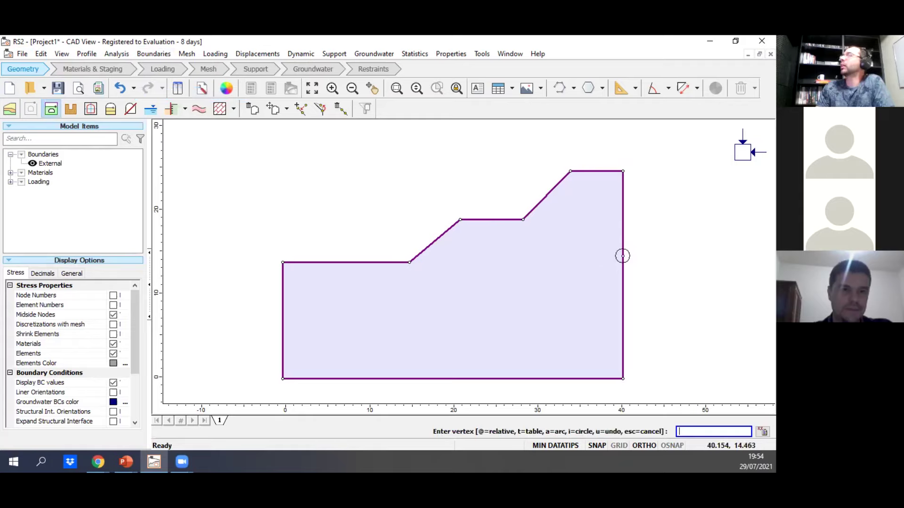
left_click(528, 271)
left_click(465, 317)
left_click(368, 333)
left_click(282, 333)
right_click(283, 333)
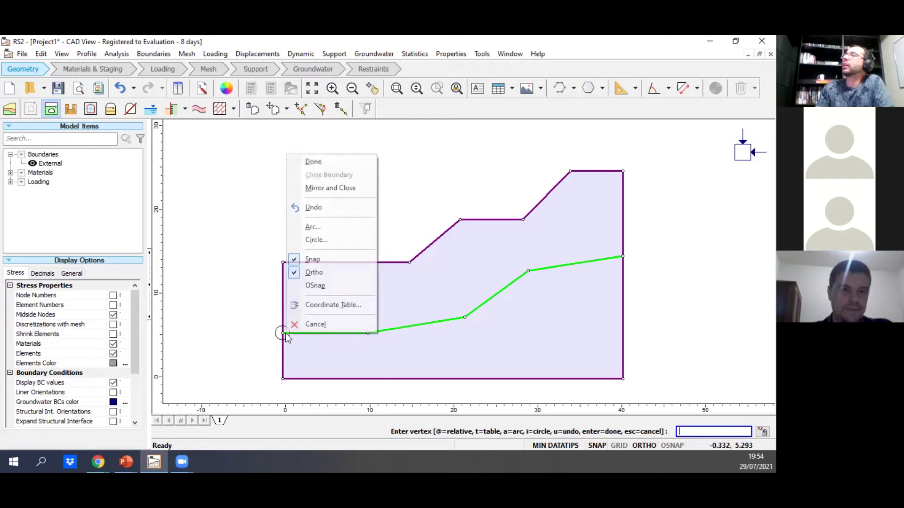
left_click(311, 161)
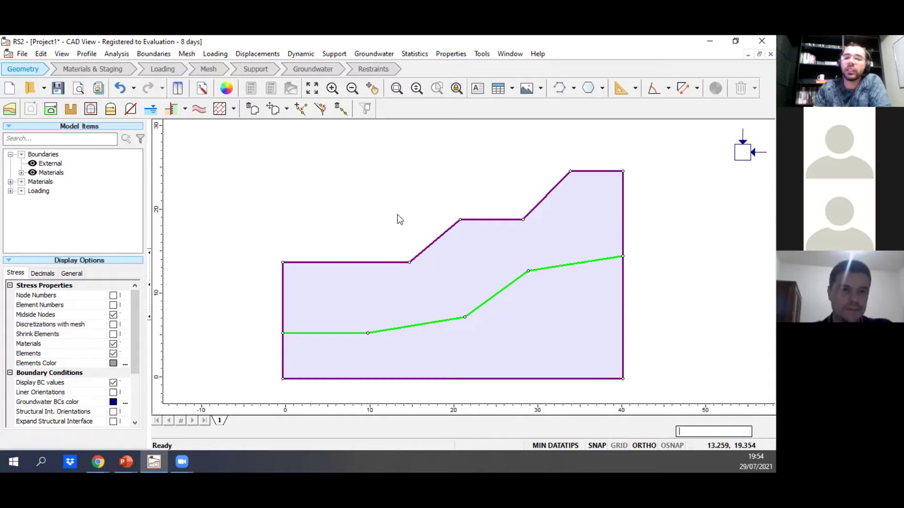
In the mesh setup, keep the Uniform mesh type and set the element type to 3 Noded Triangles.
left_click(187, 54)
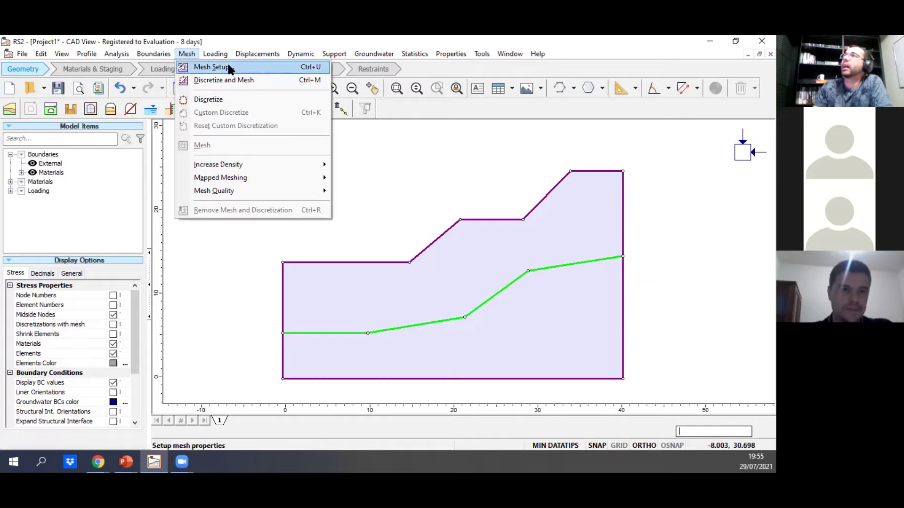
left_click(251, 67)
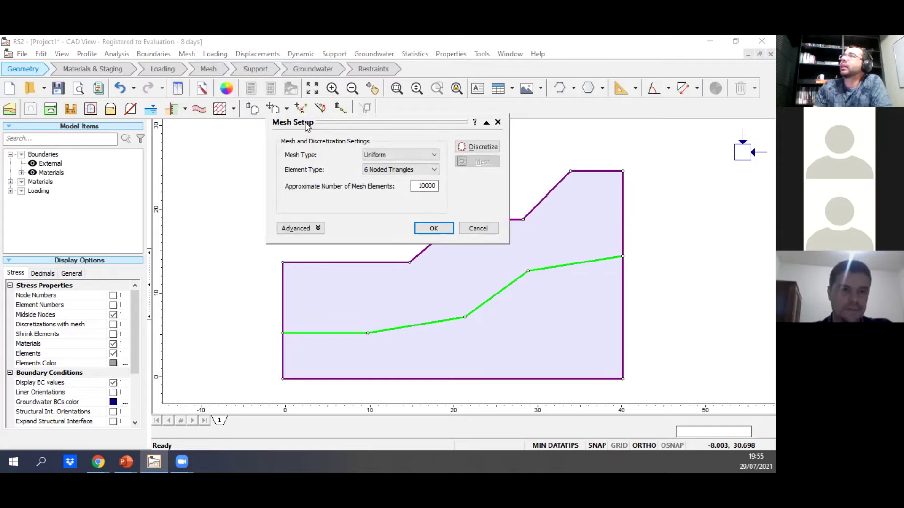
left_click_drag(306, 125, 97, 117)
left_click(189, 146)
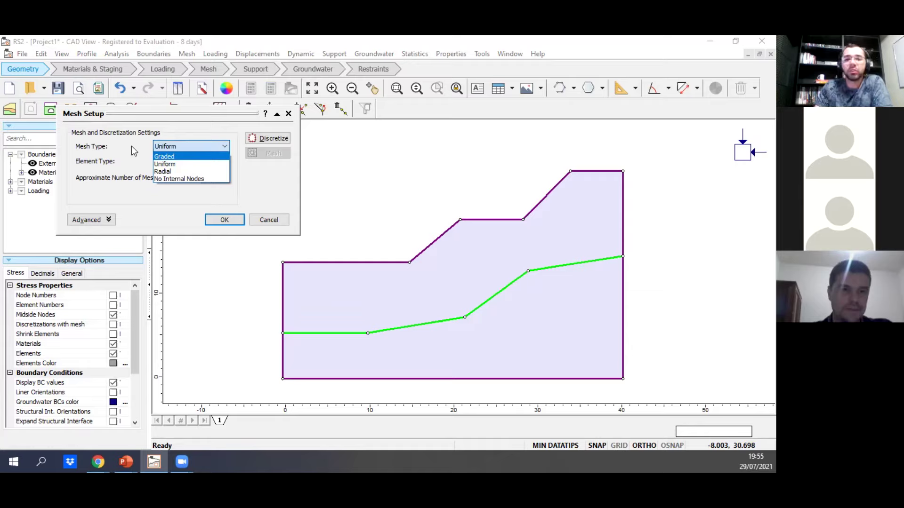
left_click(195, 114)
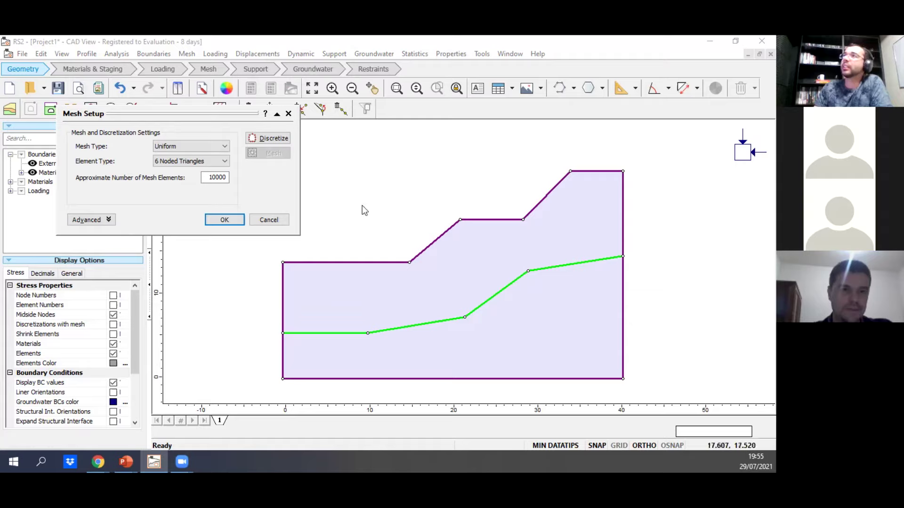
left_click(224, 162)
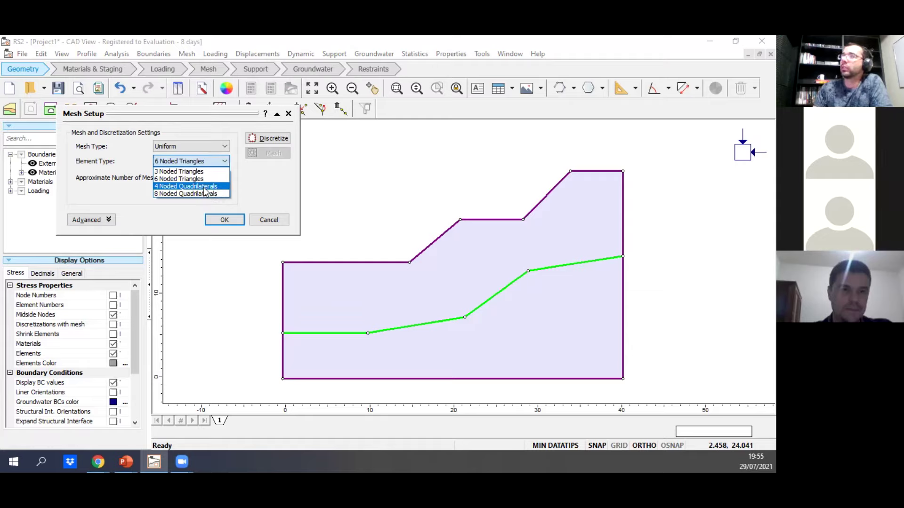
left_click(182, 172)
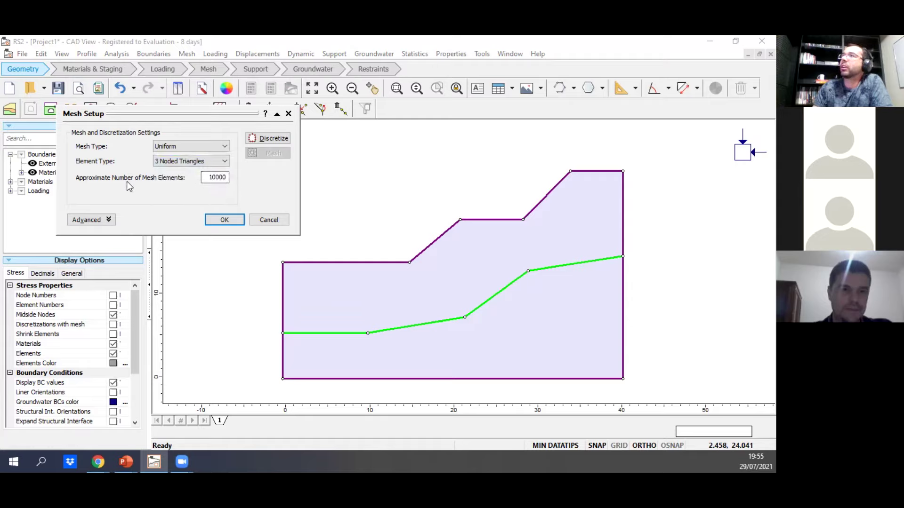
Set the approximate number of mesh elements to 1000, and discretize and mesh the slope model.
left_click(218, 176)
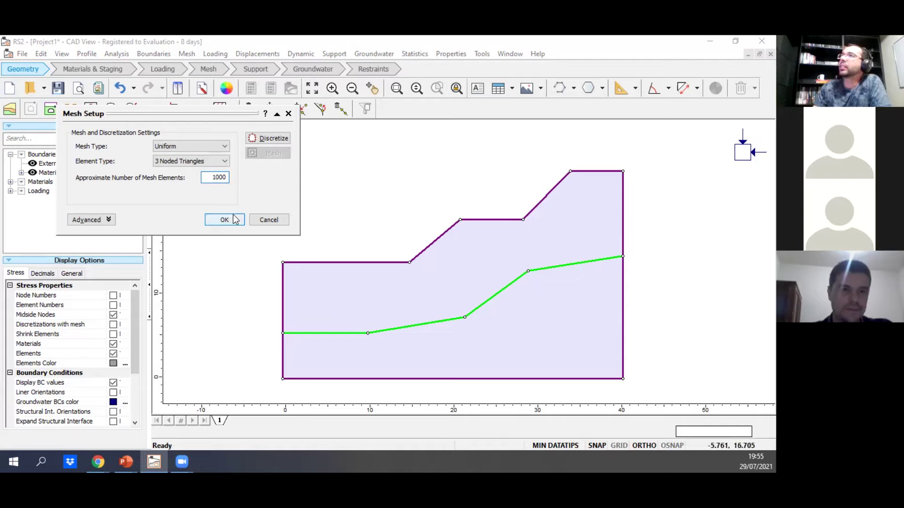
left_click(278, 139)
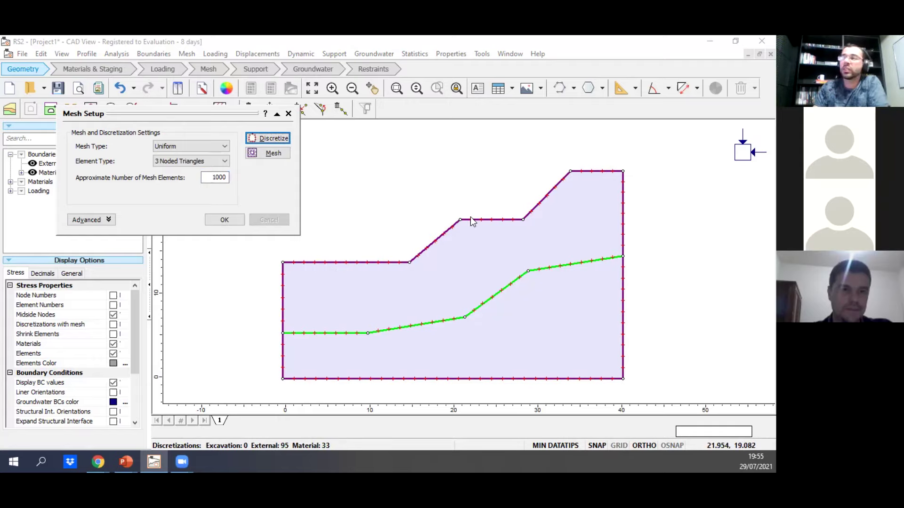
left_click(272, 153)
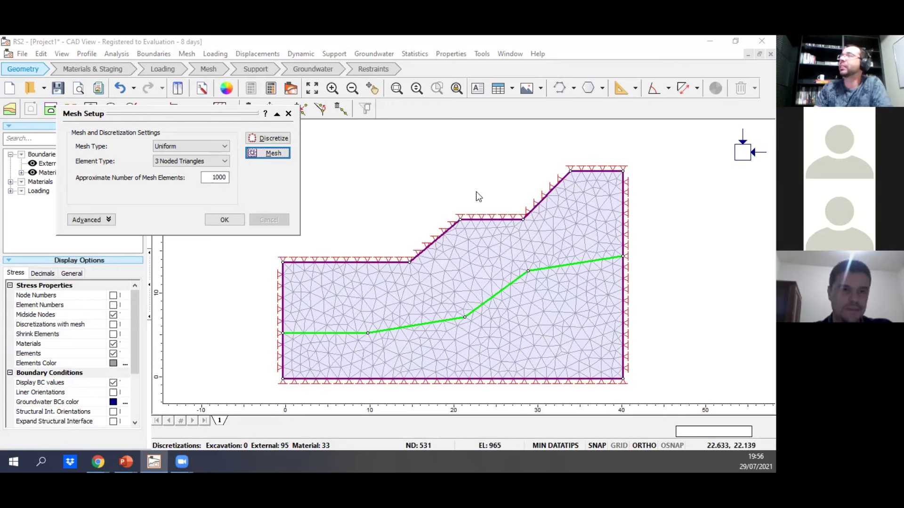
scroll(521, 212, "up", 2)
scroll(581, 202, "down", 3)
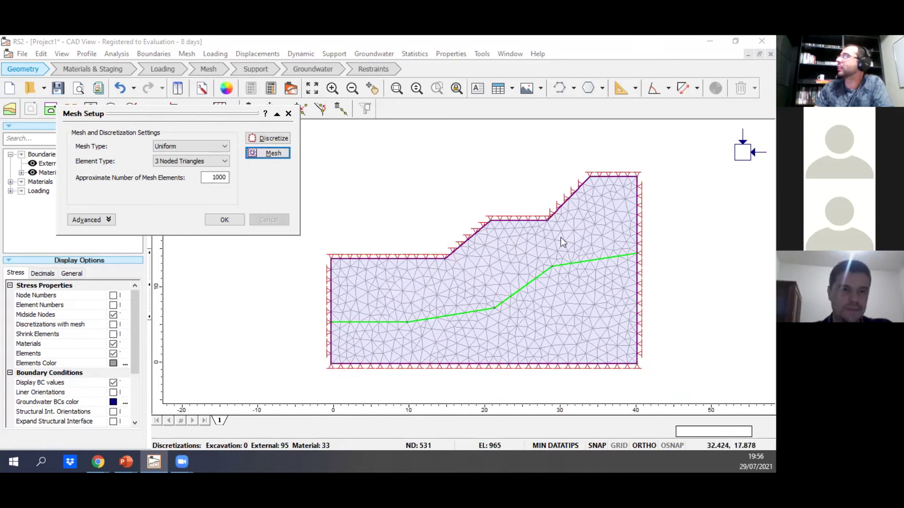
scroll(561, 242, "up", 1)
scroll(537, 228, "up", 4)
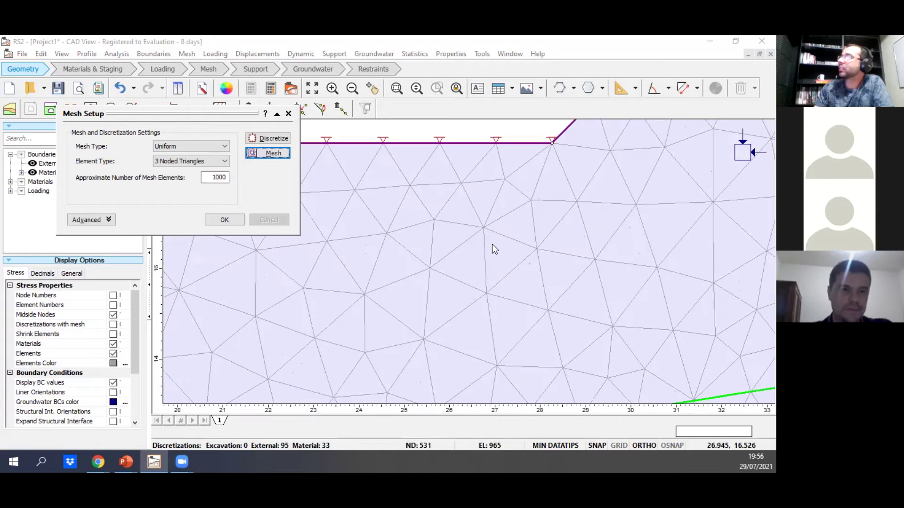
scroll(486, 228, "up", 4)
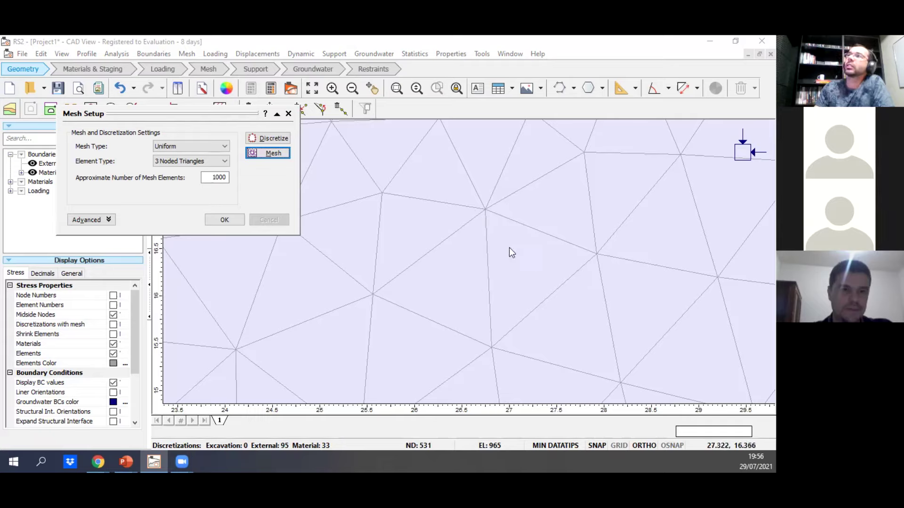
Change the element type to 6 Noded Triangles, apply the new mesh and inspect the midside nodes on the element edges.
left_click(188, 162)
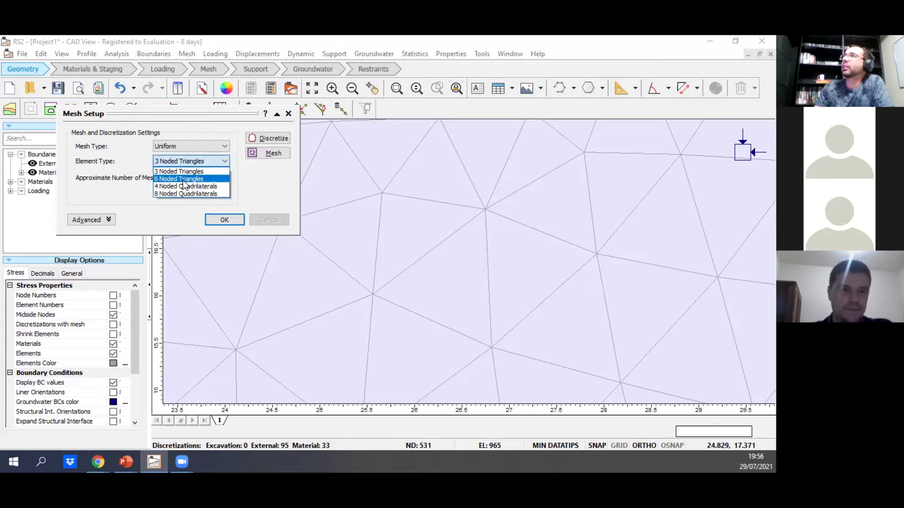
left_click(183, 178)
left_click(234, 219)
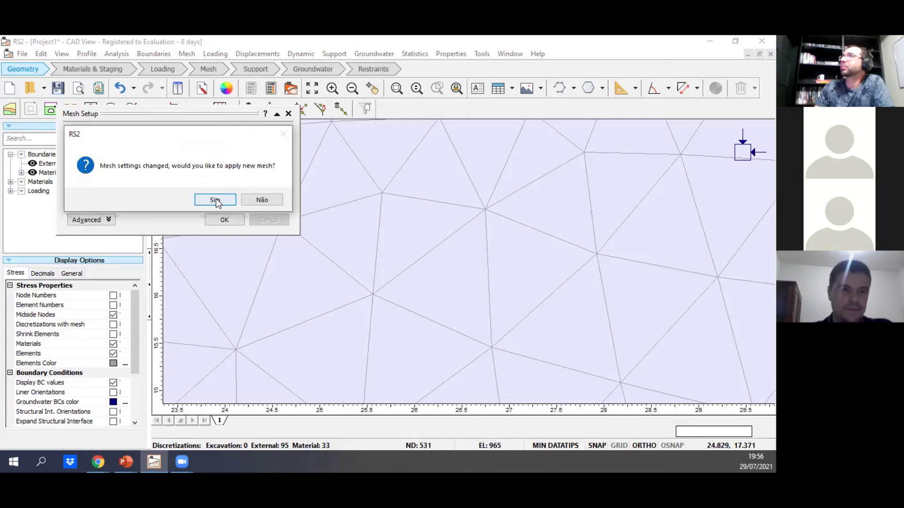
left_click(215, 200)
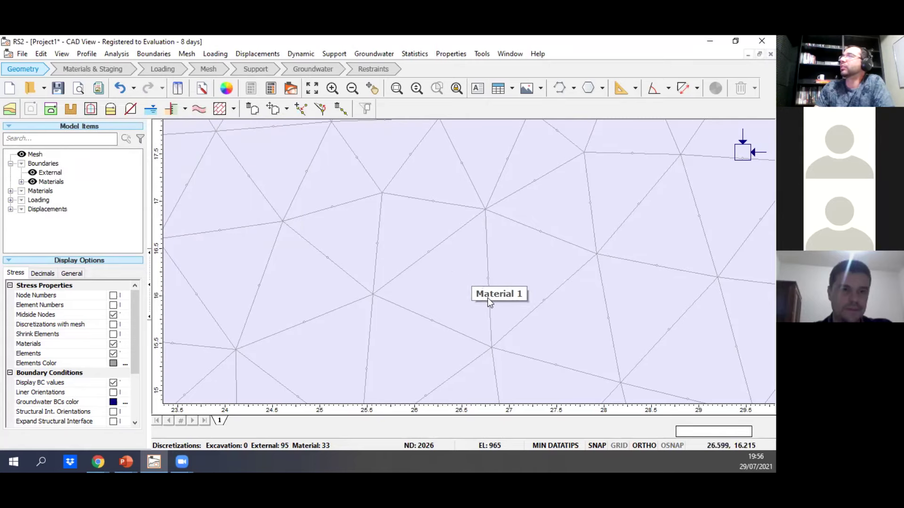
scroll(489, 279, "up", 5)
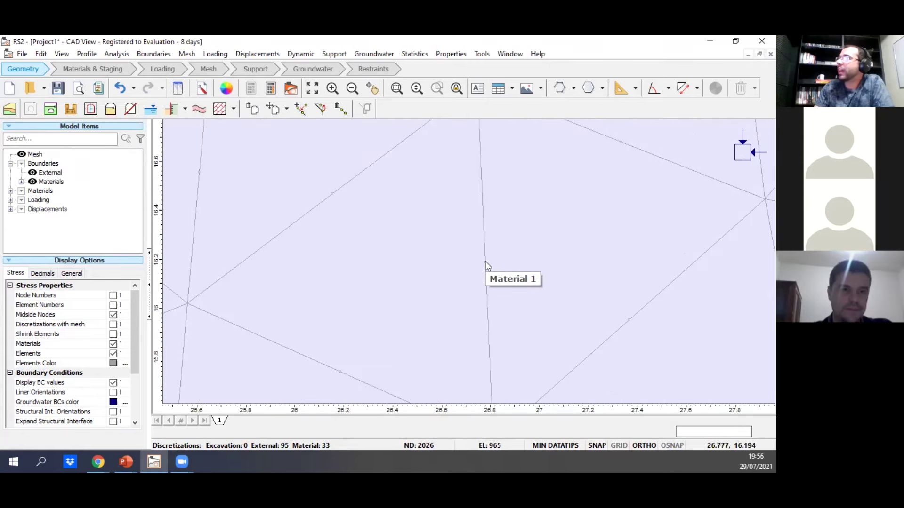
scroll(523, 237, "up", 1)
scroll(524, 237, "down", 2)
scroll(674, 188, "down", 2)
scroll(588, 291, "down", 5)
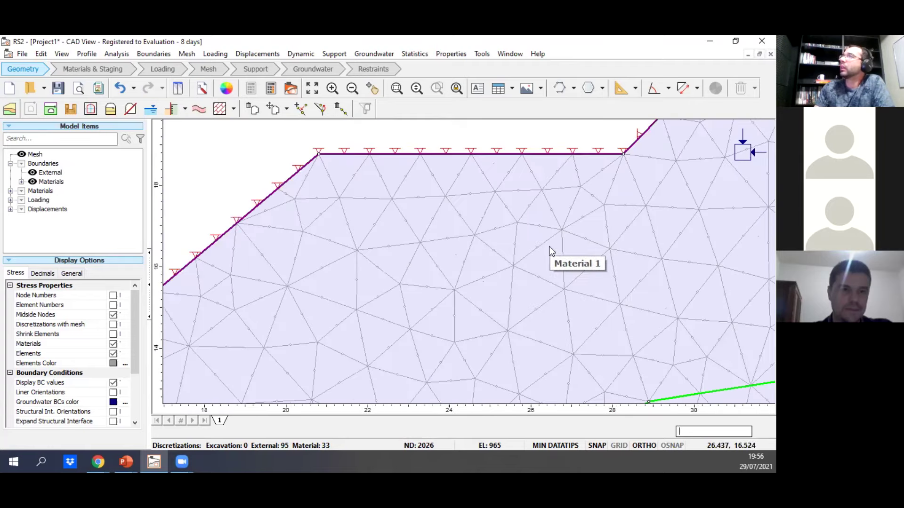
scroll(549, 247, "down", 2)
scroll(577, 308, "down", 1)
left_click_drag(578, 308, 496, 303)
key("Escape")
Change the element type to 4 Noded Quadrilaterals, rediscretize and remesh the slope, and inspect the elements up close.
left_click(188, 54)
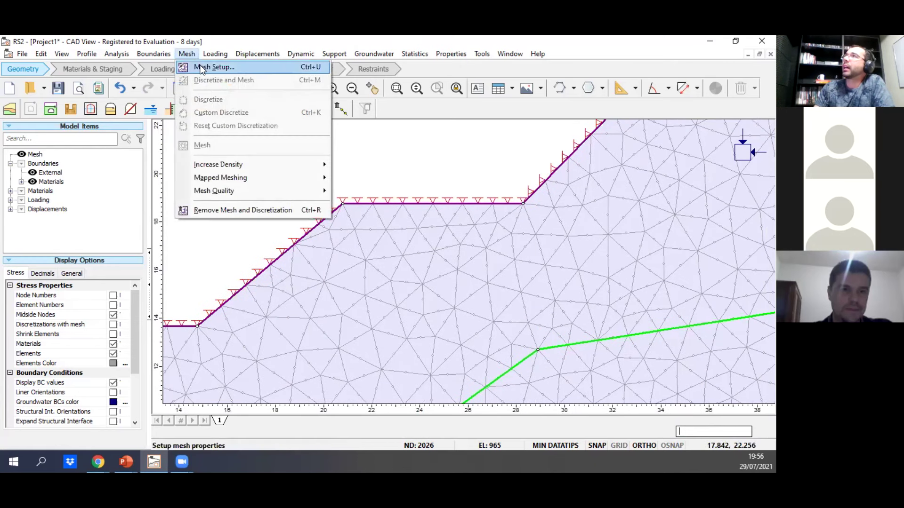
left_click(201, 68)
left_click(372, 170)
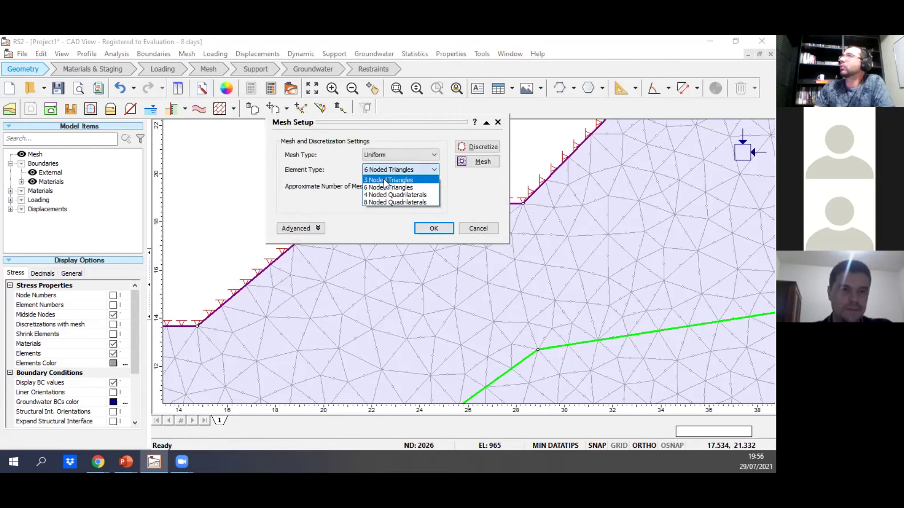
left_click(385, 195)
left_click(475, 149)
left_click(478, 162)
scroll(570, 263, "up", 3)
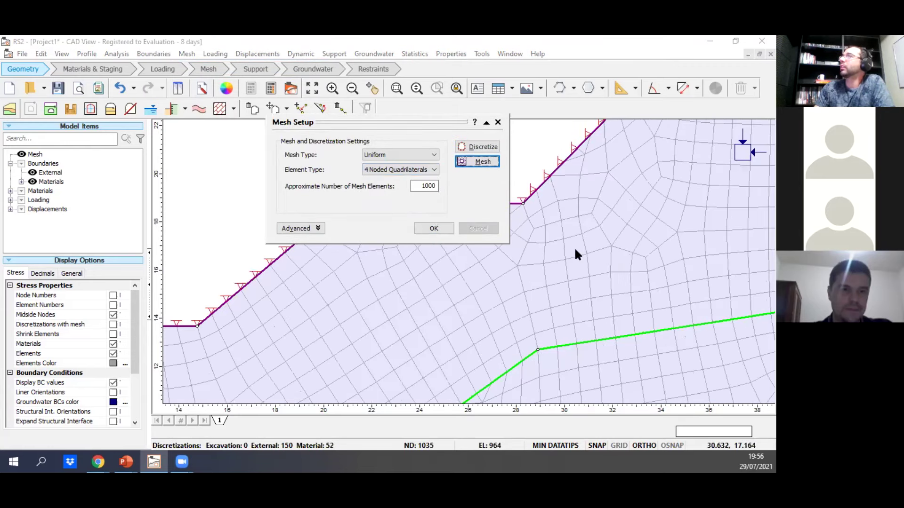
scroll(567, 269, "up", 2)
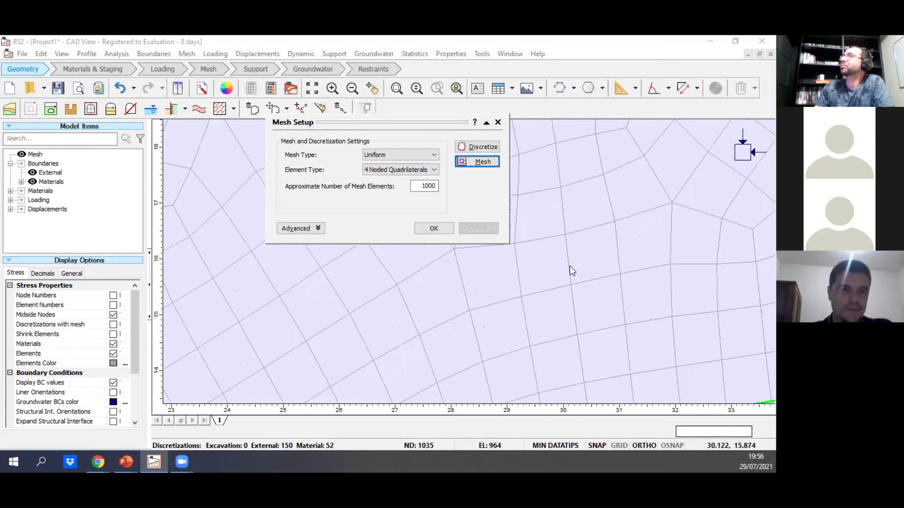
Remesh the slope with 8 Noded Quadrilaterals, applying a new discretization first, and inspect the element nodes.
left_click(370, 172)
left_click(386, 201)
left_click(476, 160)
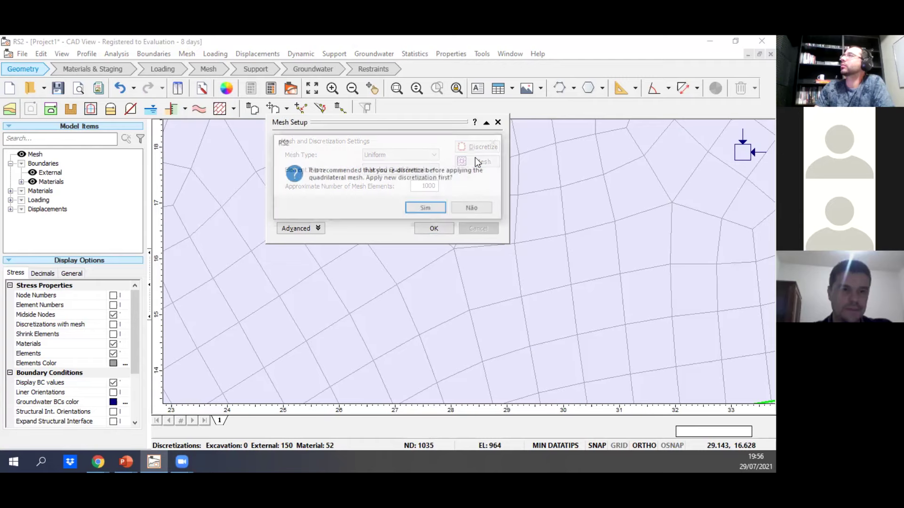
left_click(431, 207)
scroll(579, 244, "up", 2)
scroll(578, 244, "up", 1)
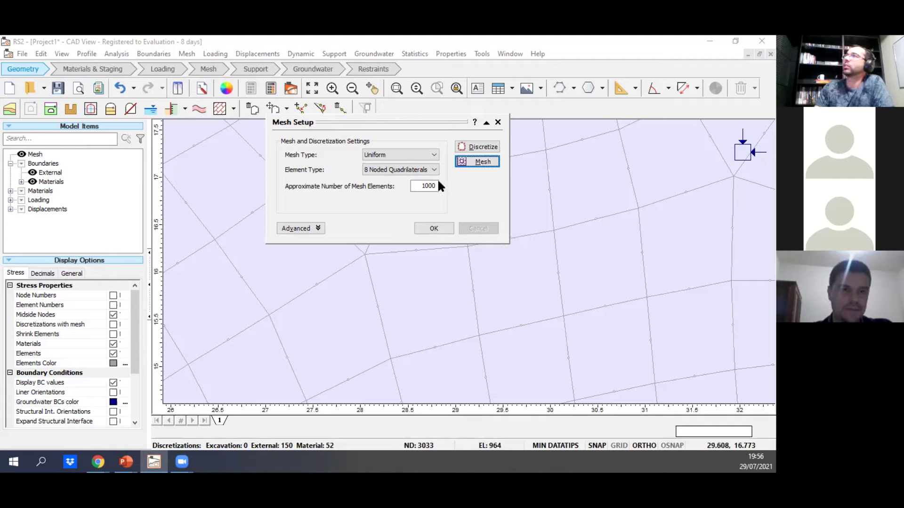
Set the element type back to 3 Noded Triangles, discretize and mesh the slope again, and accept the mesh setup.
left_click(412, 172)
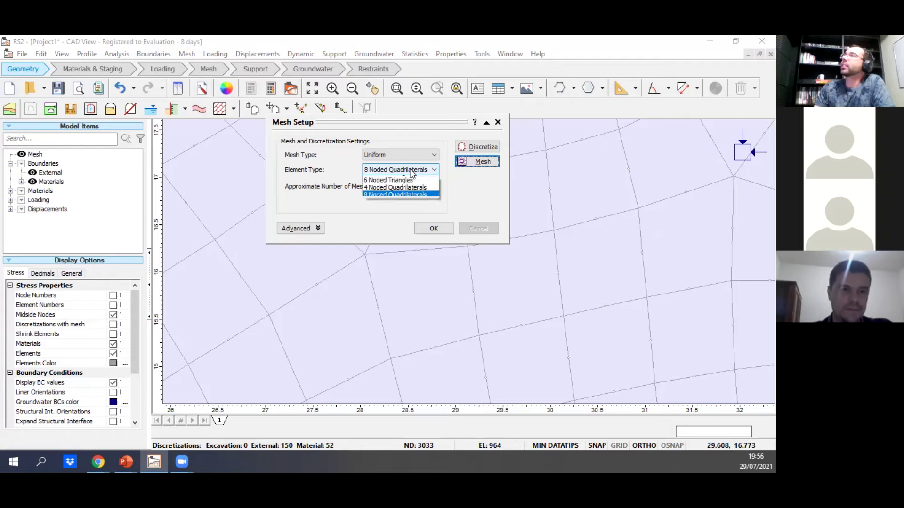
left_click(412, 180)
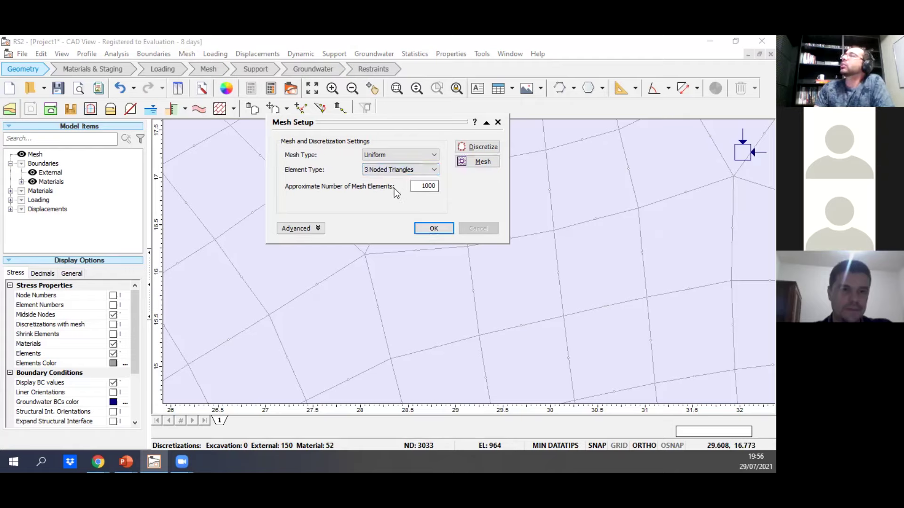
left_click(470, 146)
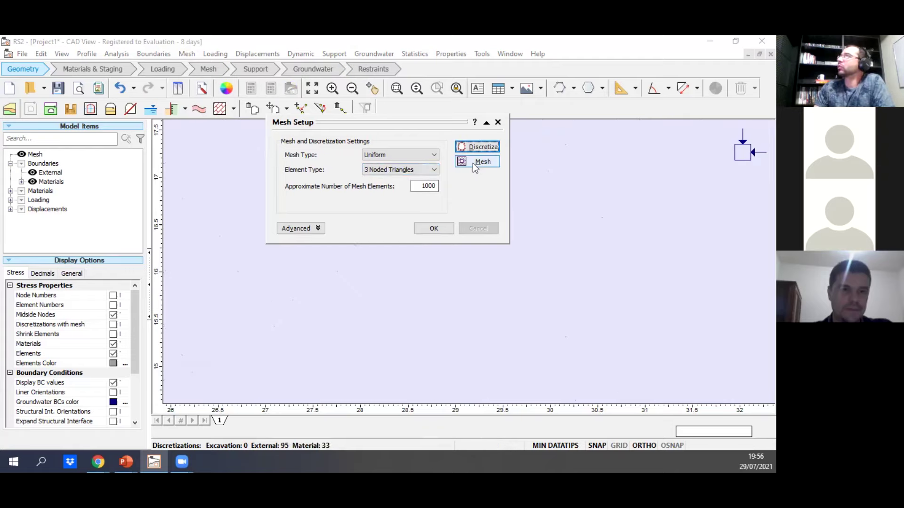
left_click(472, 162)
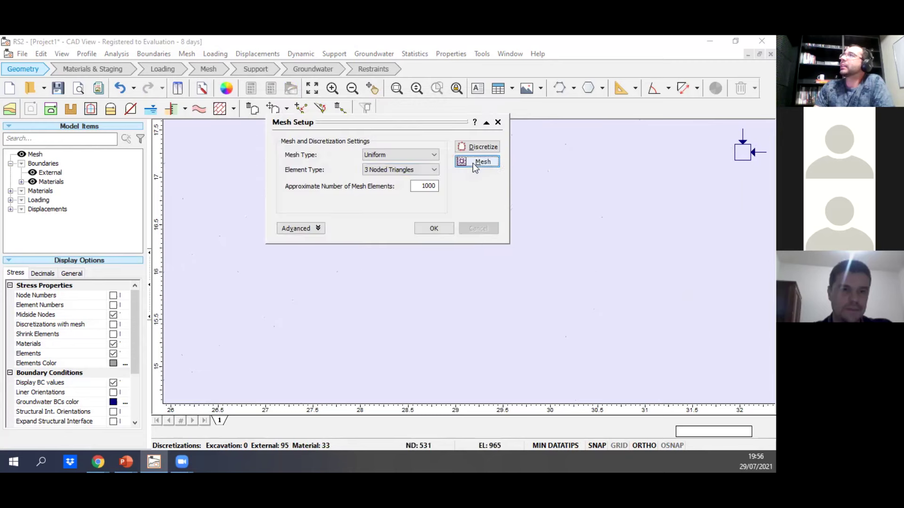
left_click(433, 228)
Examine the triangular mesh and the restraint symbols along the external boundary, from the side edges to the slope faces and bench.
scroll(456, 235, "down", 3)
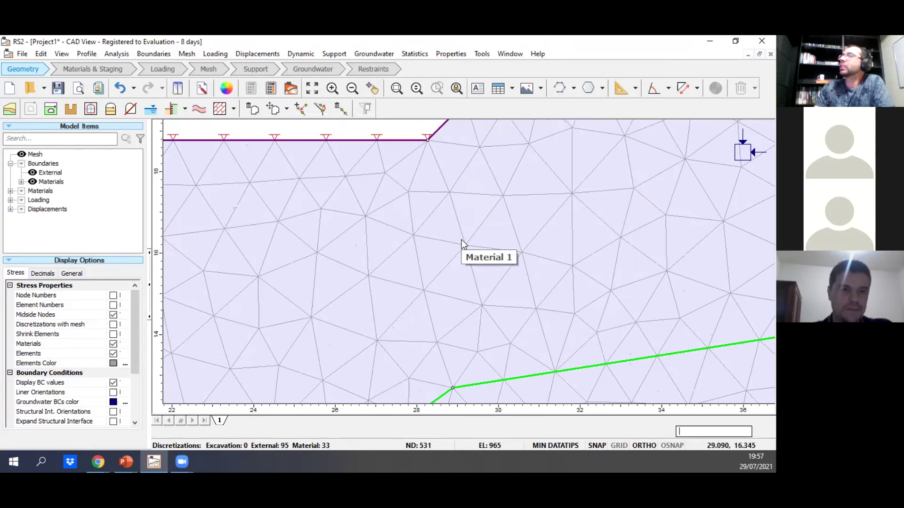
scroll(461, 241, "down", 1)
scroll(461, 239, "down", 6)
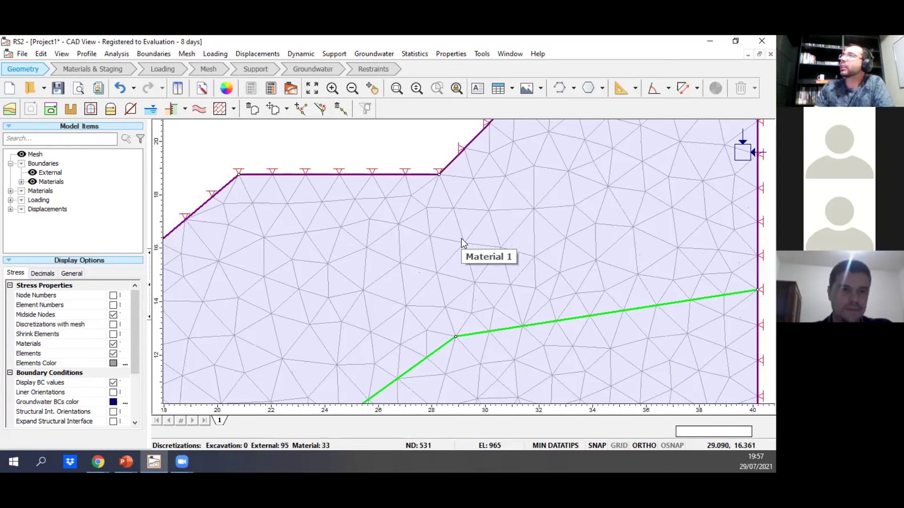
scroll(380, 261, "down", 2)
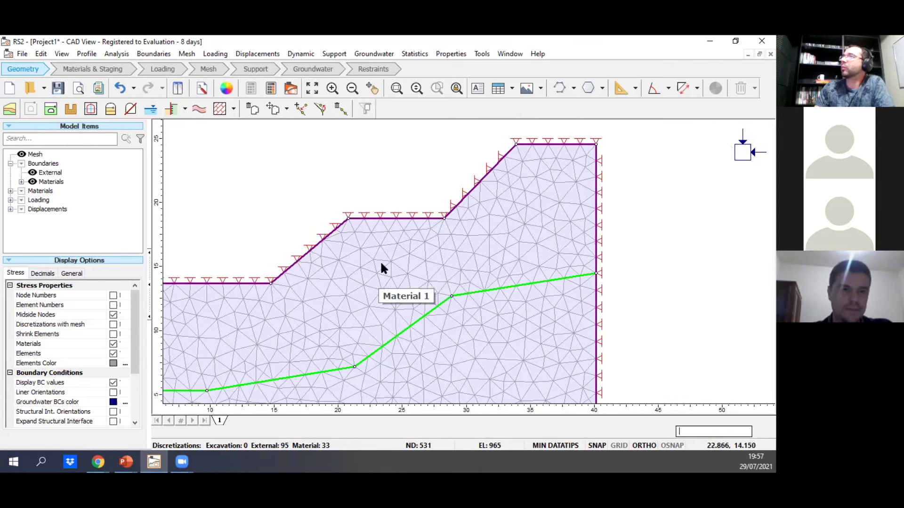
scroll(444, 266, "down", 1)
scroll(444, 265, "down", 1)
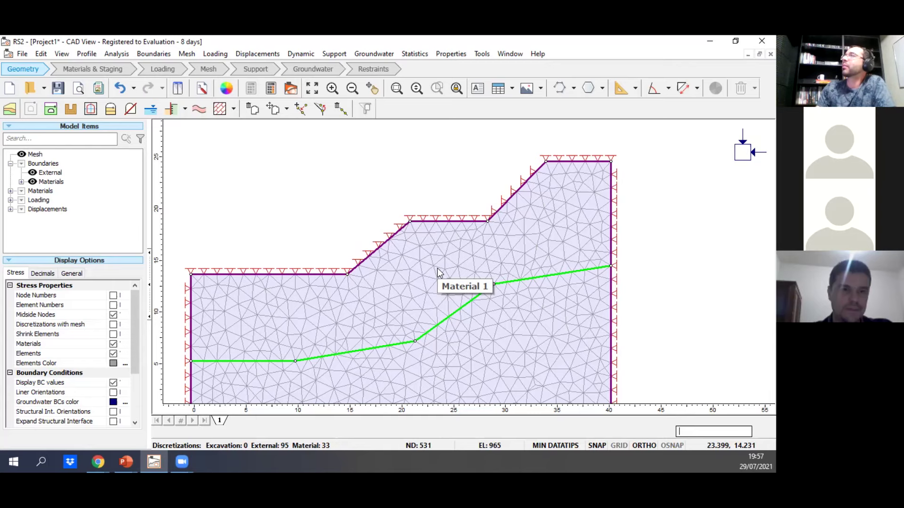
scroll(438, 273, "up", 2)
scroll(433, 275, "down", 2)
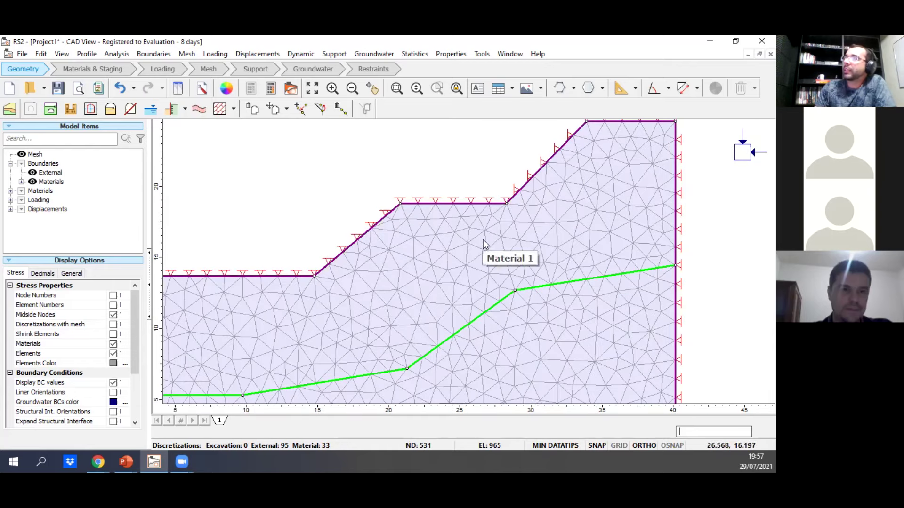
scroll(318, 305, "up", 1)
scroll(447, 317, "down", 1)
left_click_drag(448, 317, 520, 298)
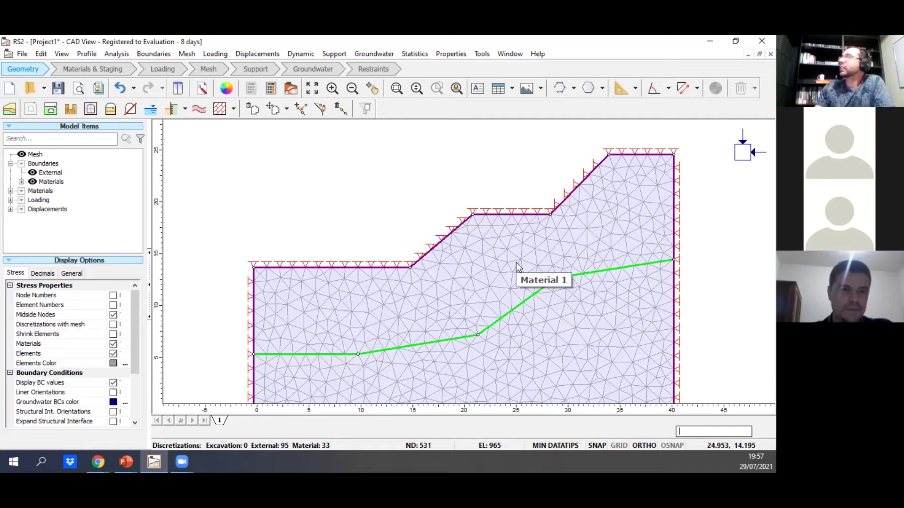
scroll(396, 272, "down", 1)
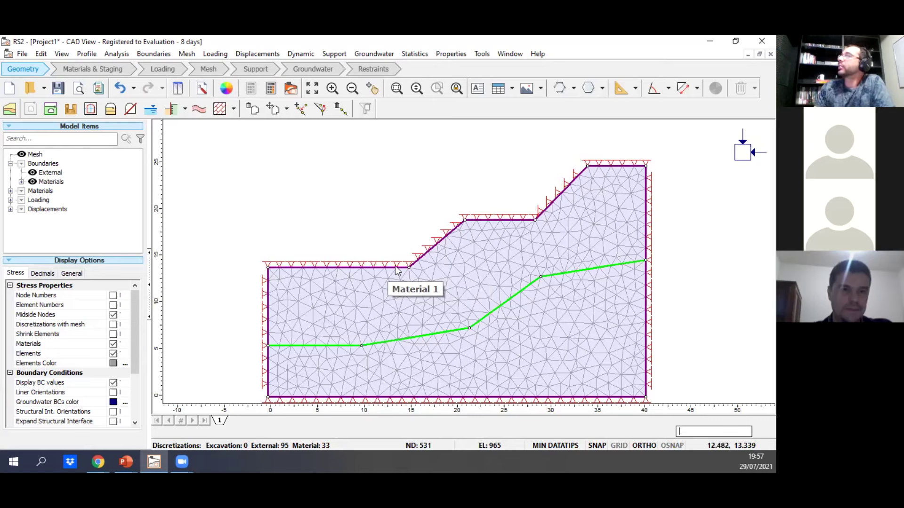
scroll(560, 230, "up", 1)
scroll(536, 233, "down", 1)
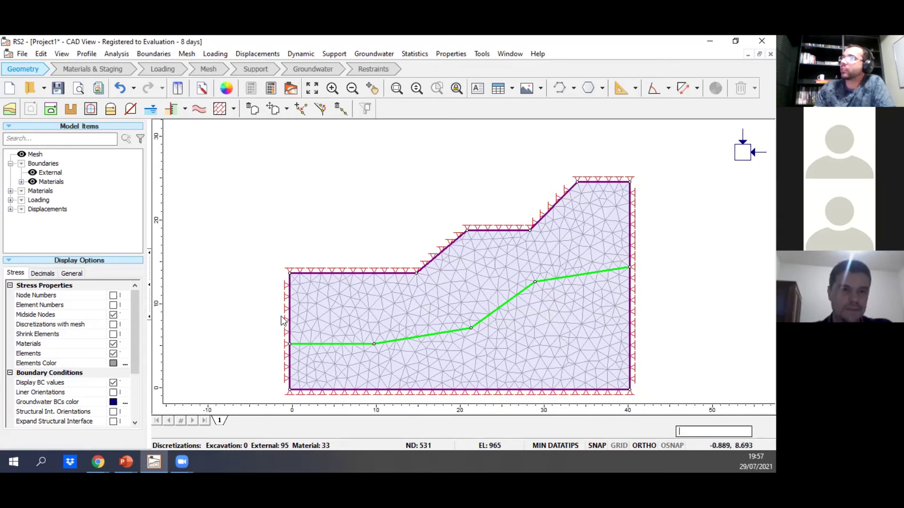
scroll(561, 259, "up", 1)
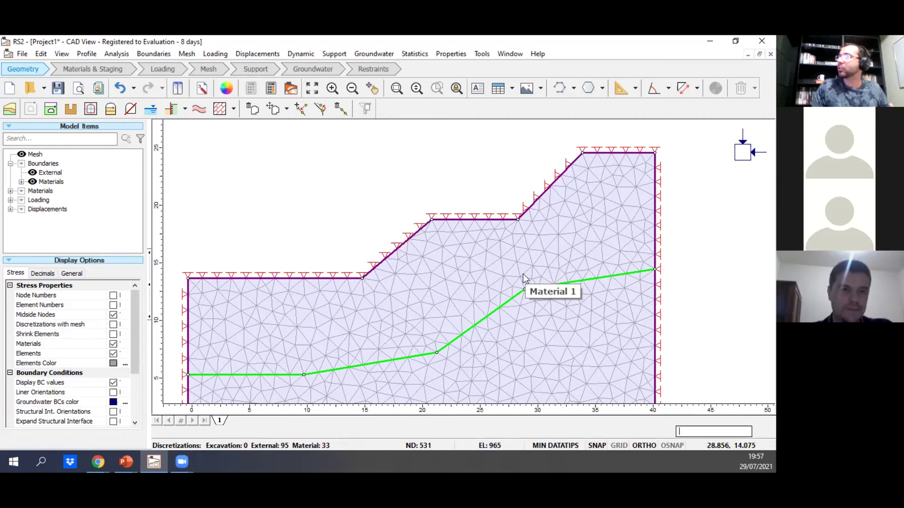
scroll(502, 280, "up", 1)
scroll(501, 280, "down", 4)
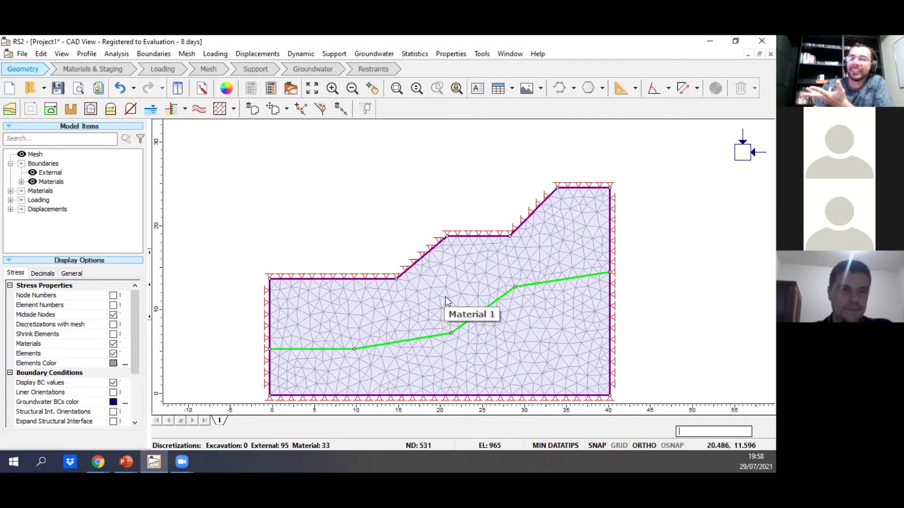
scroll(500, 286, "up", 1)
scroll(502, 287, "up", 3)
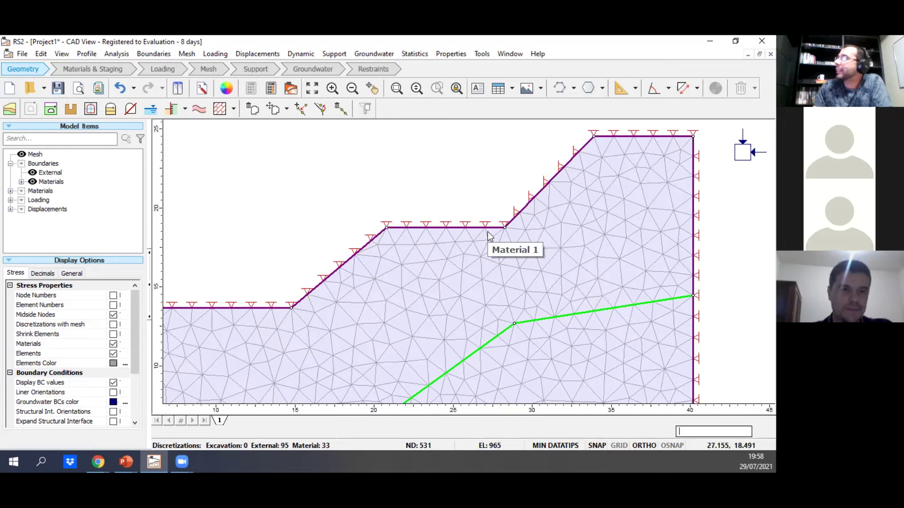
scroll(481, 232, "up", 2)
scroll(376, 233, "down", 2)
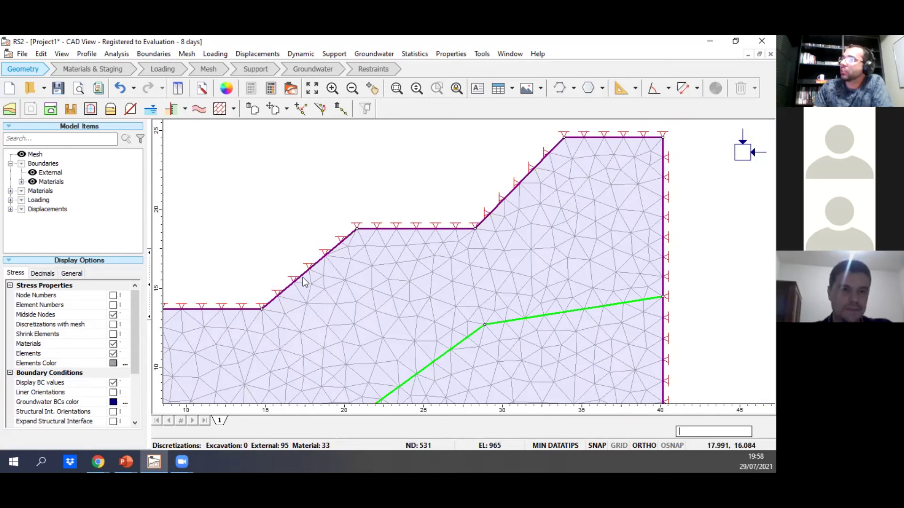
scroll(469, 241, "down", 1)
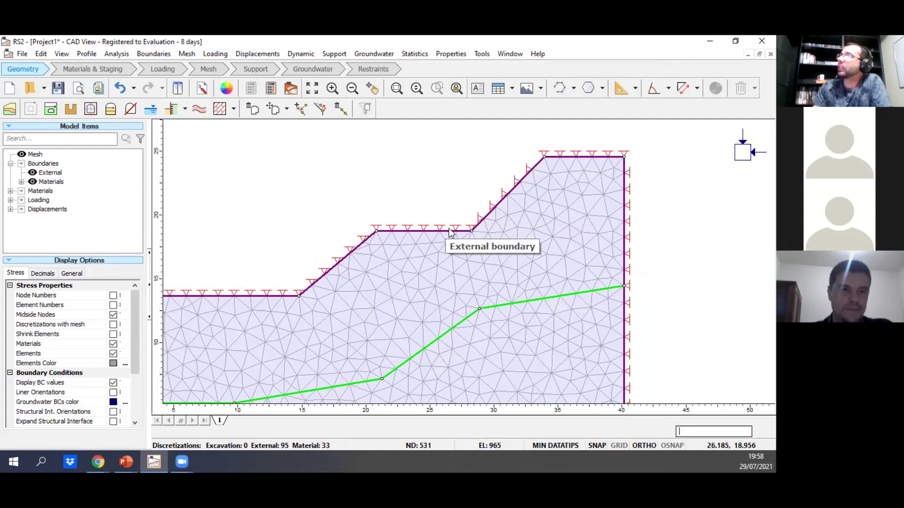
scroll(451, 222, "down", 1)
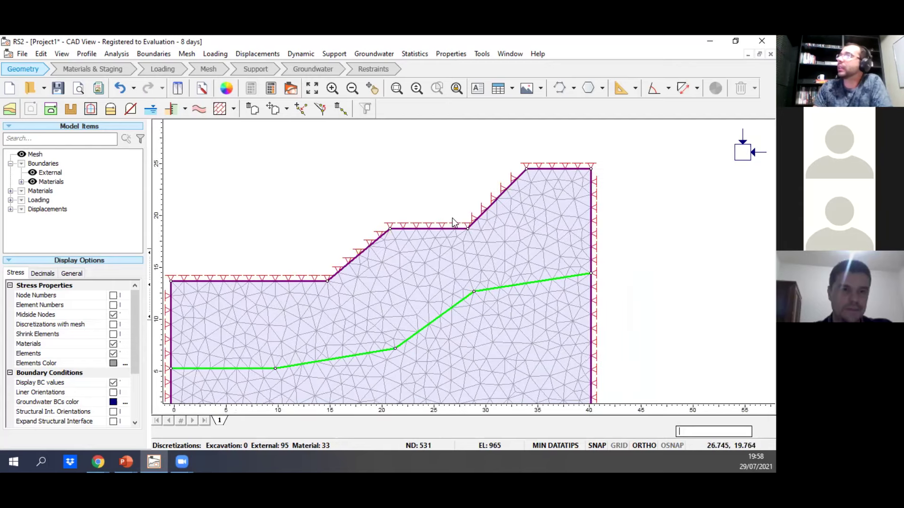
Free the restraints on the five ground-surface segments of the external boundary, using Boundary Segments selection: lower ground, slope faces, bench and crest.
scroll(460, 216, "down", 1)
left_click_drag(440, 214, 464, 200)
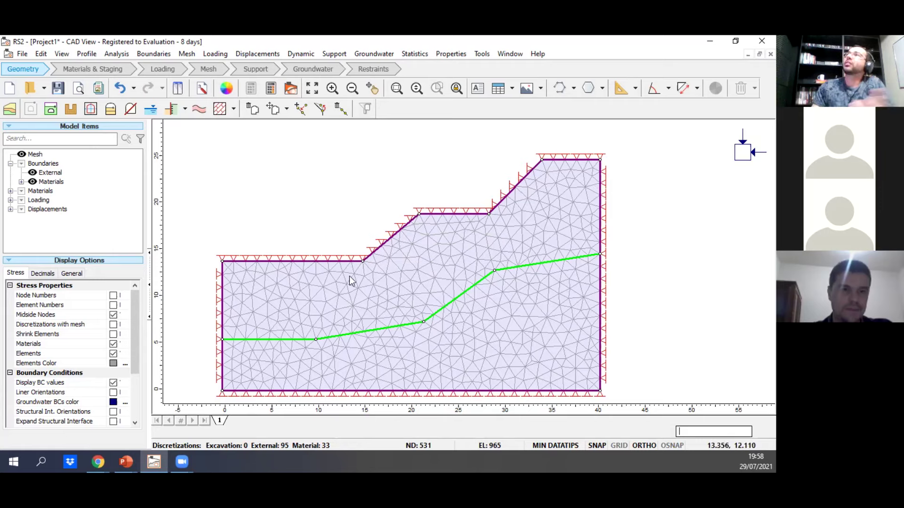
left_click(269, 59)
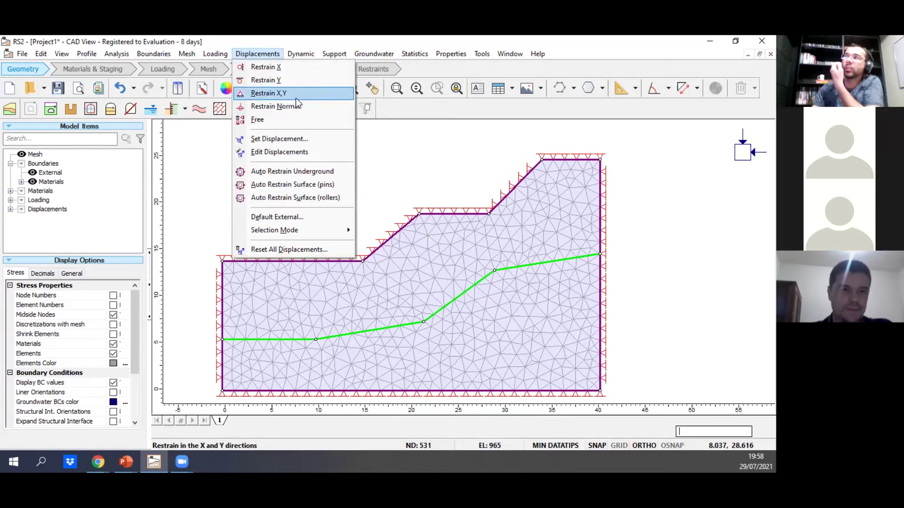
left_click(278, 118)
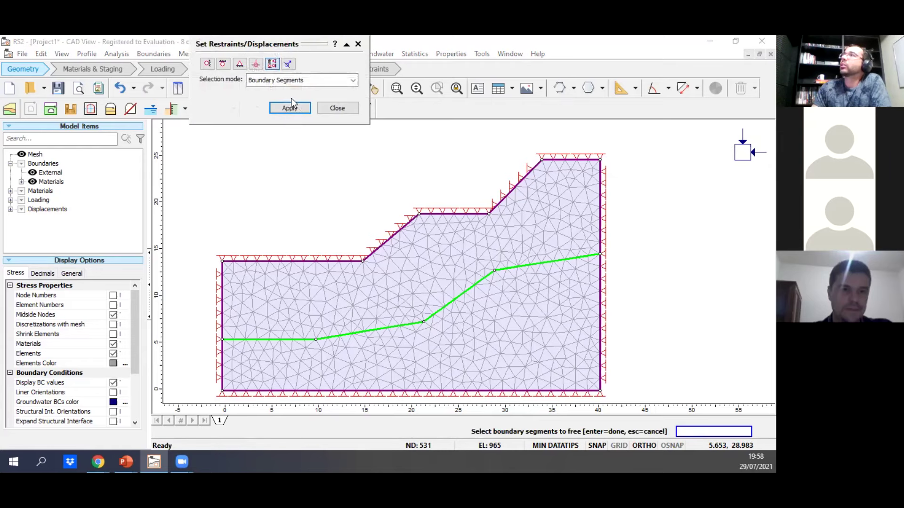
left_click_drag(306, 50, 309, 90)
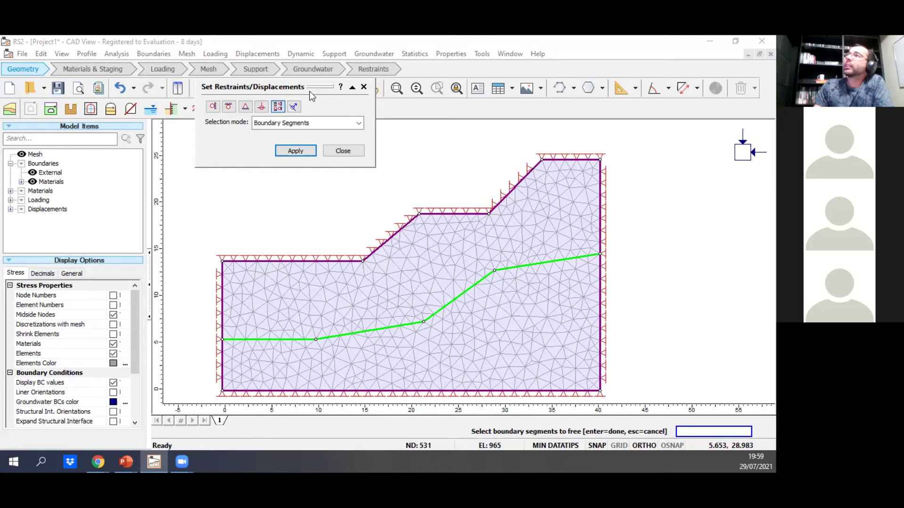
left_click_drag(309, 92, 288, 140)
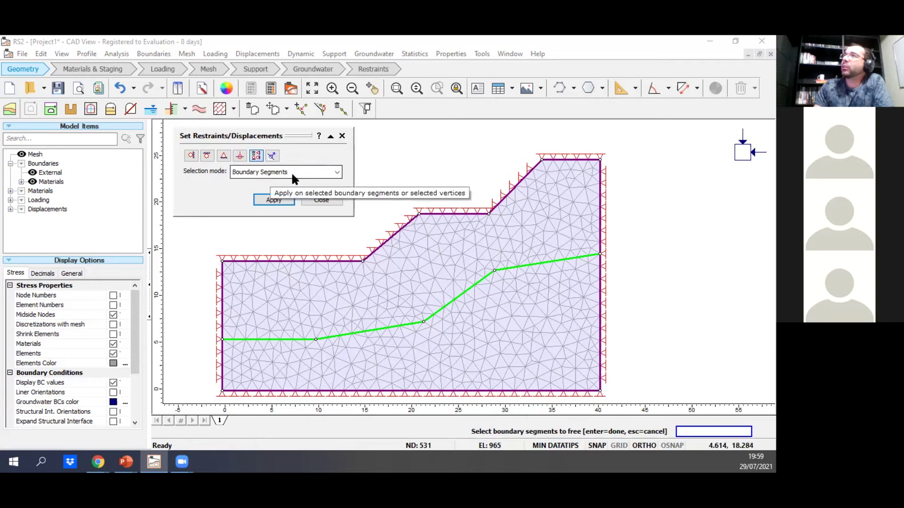
left_click(249, 173)
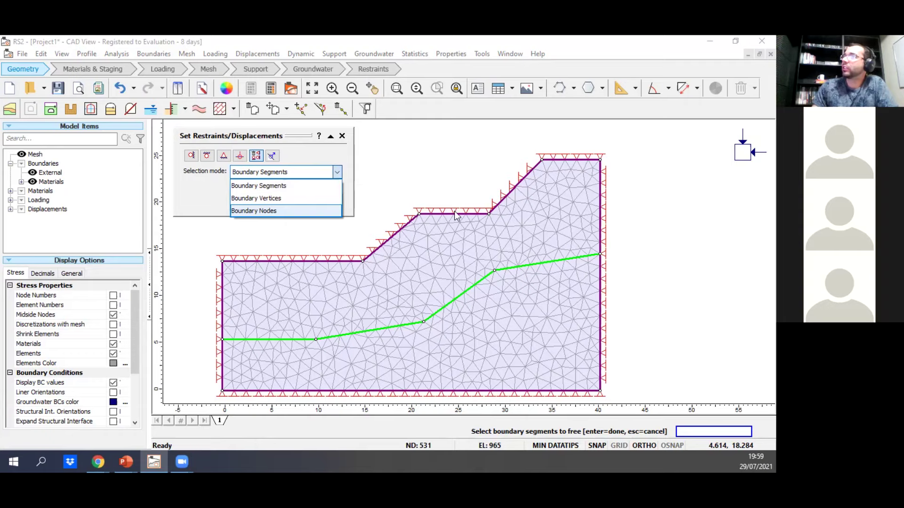
left_click(276, 185)
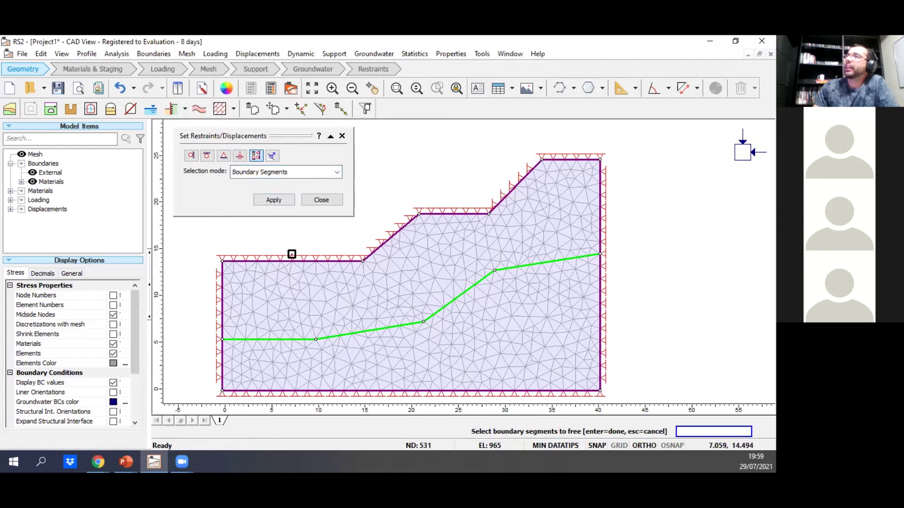
left_click(293, 258)
left_click(378, 248)
left_click(449, 215)
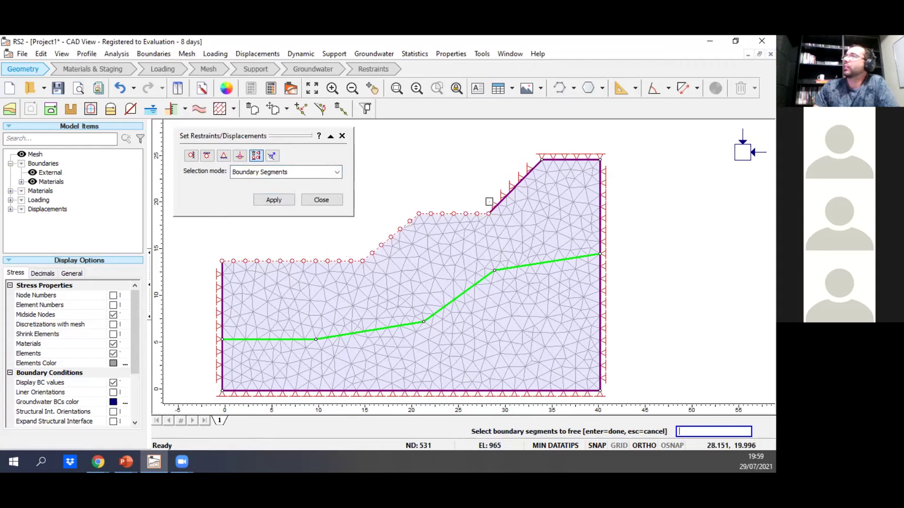
left_click(501, 199)
left_click(558, 159)
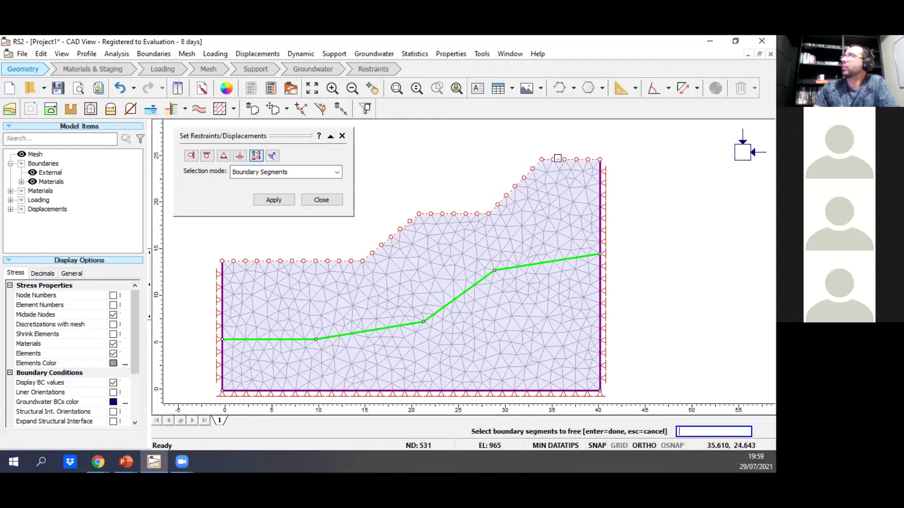
left_click(273, 199)
left_click(320, 198)
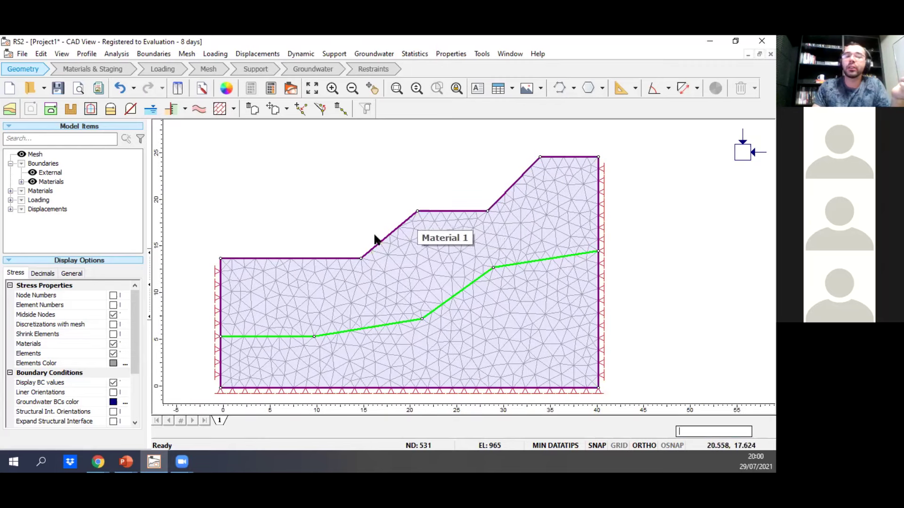
Restrain the two upper corner vertices, where the ground surface meets the side edges, in X,Y using Boundary Vertices selection.
scroll(599, 159, "up", 3)
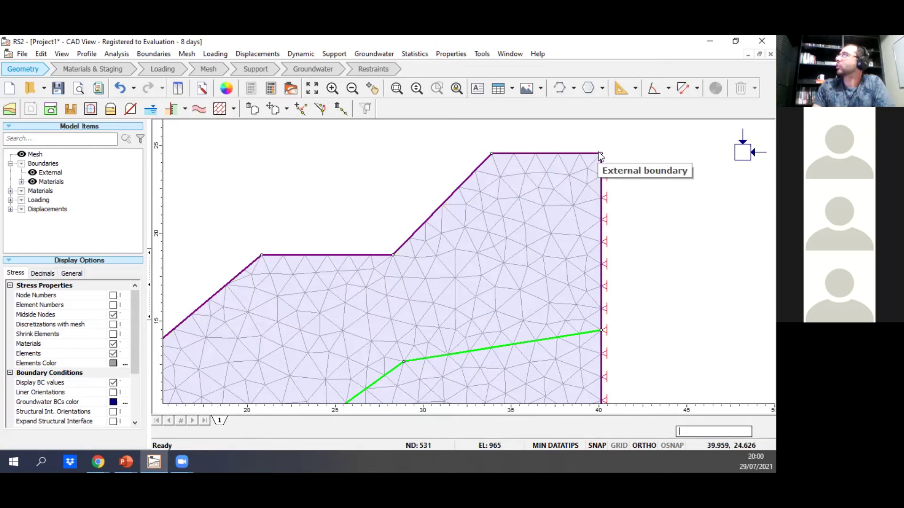
scroll(602, 156, "down", 1)
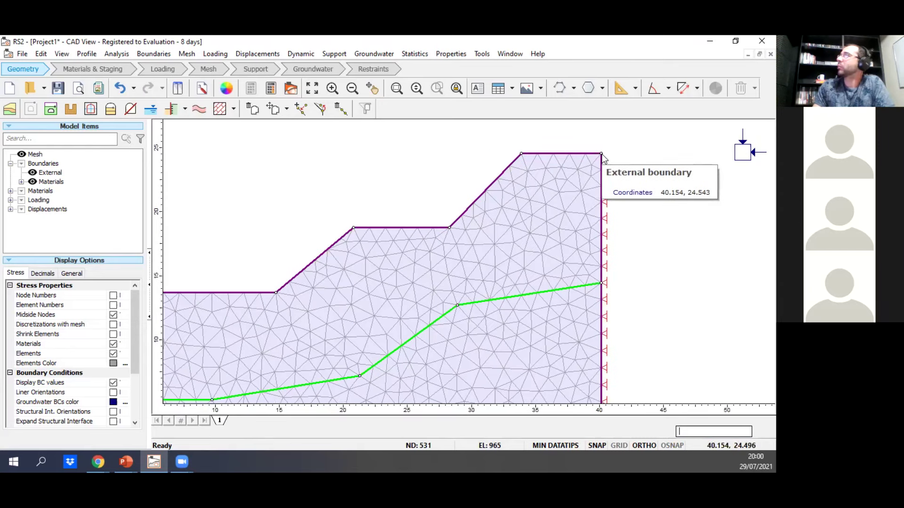
left_click_drag(642, 143, 700, 129)
scroll(232, 302, "down", 2)
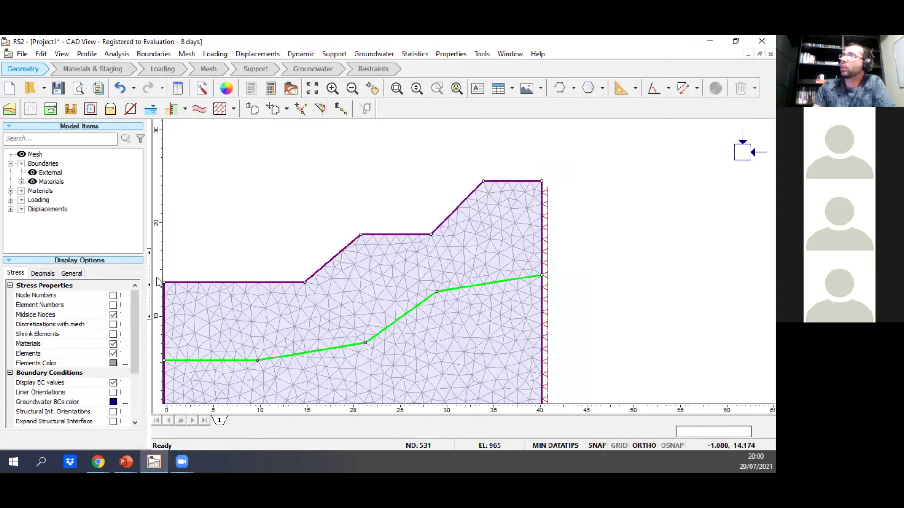
left_click_drag(241, 269, 333, 251)
key("Escape")
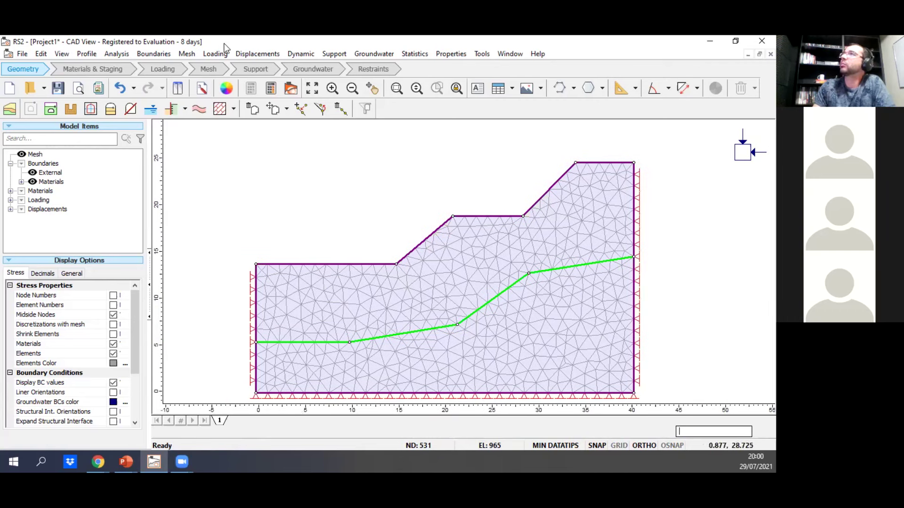
left_click(250, 54)
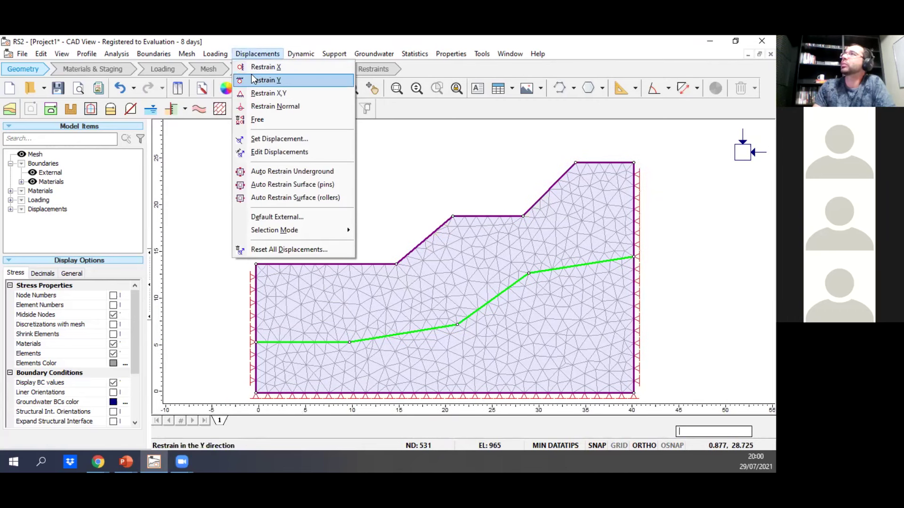
left_click(258, 93)
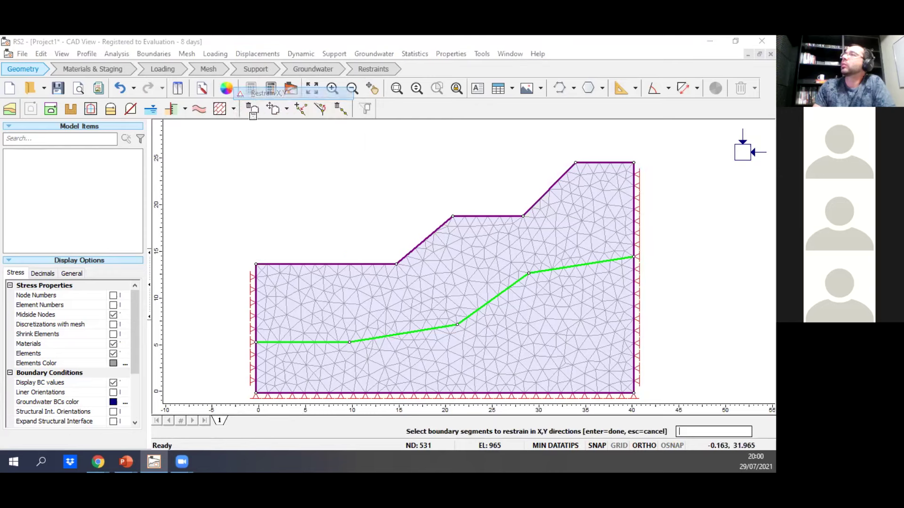
left_click(279, 136)
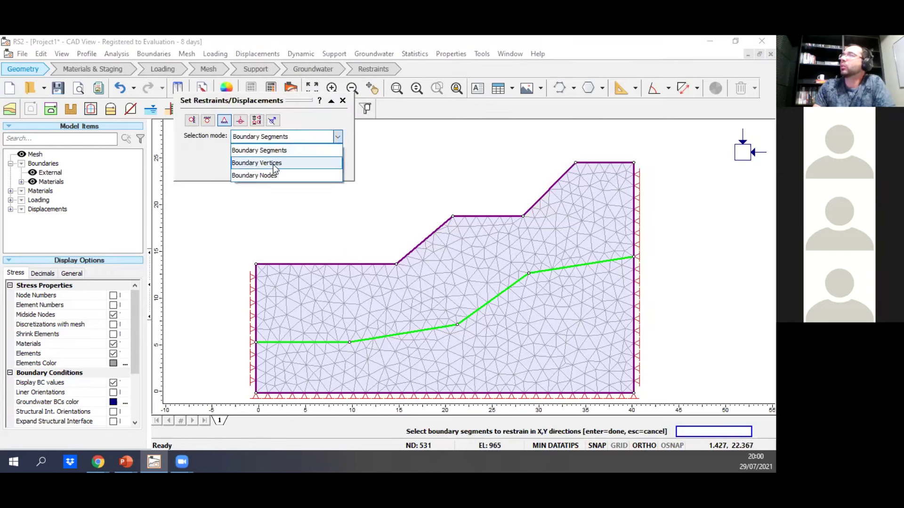
left_click(275, 163)
left_click(255, 263)
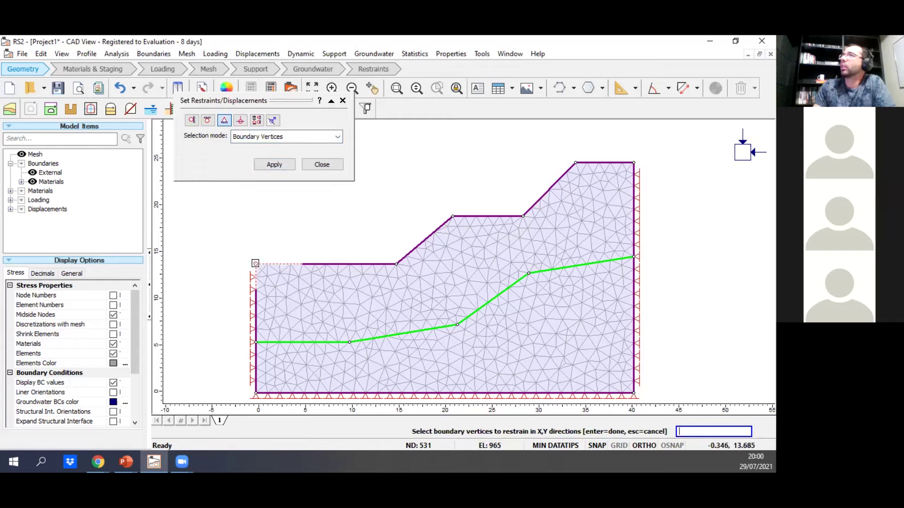
left_click(633, 162)
left_click(277, 165)
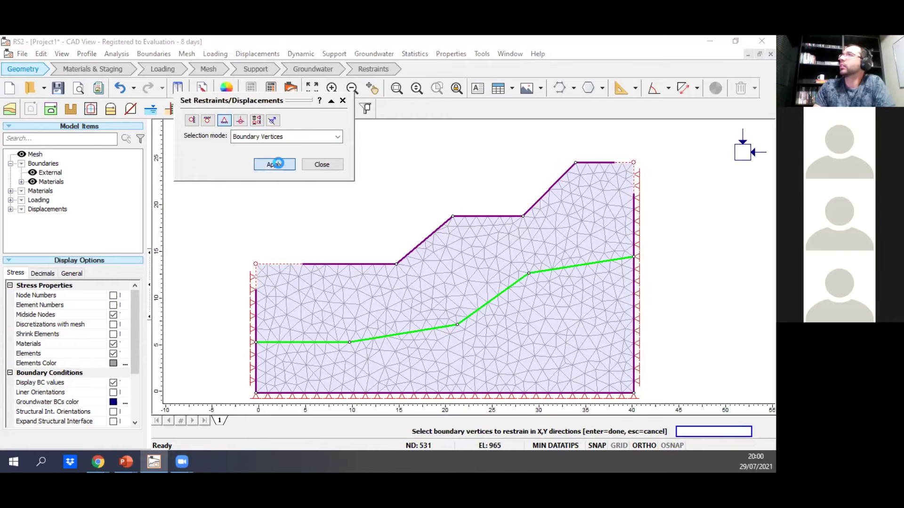
left_click(314, 165)
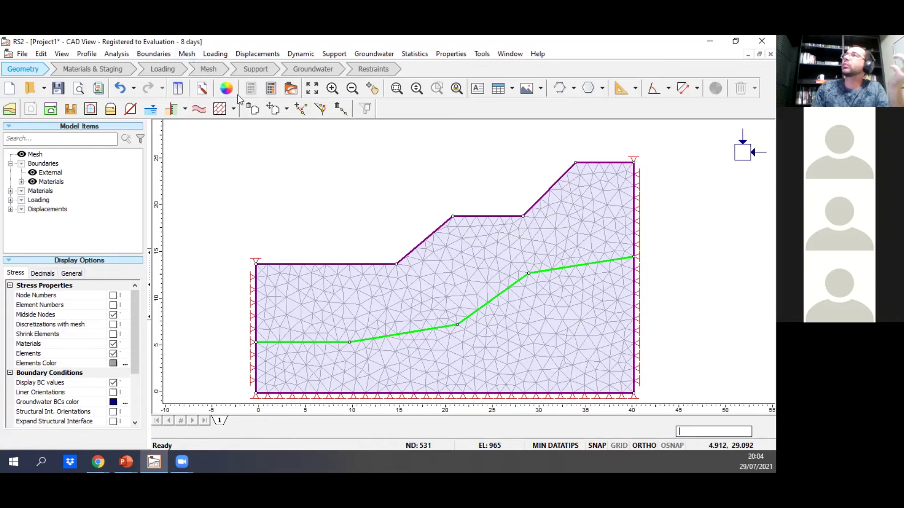
Change the element type to 8 Noded Quadrilaterals in the mesh setup and remesh the slope with a new discretization.
left_click(186, 53)
left_click(194, 68)
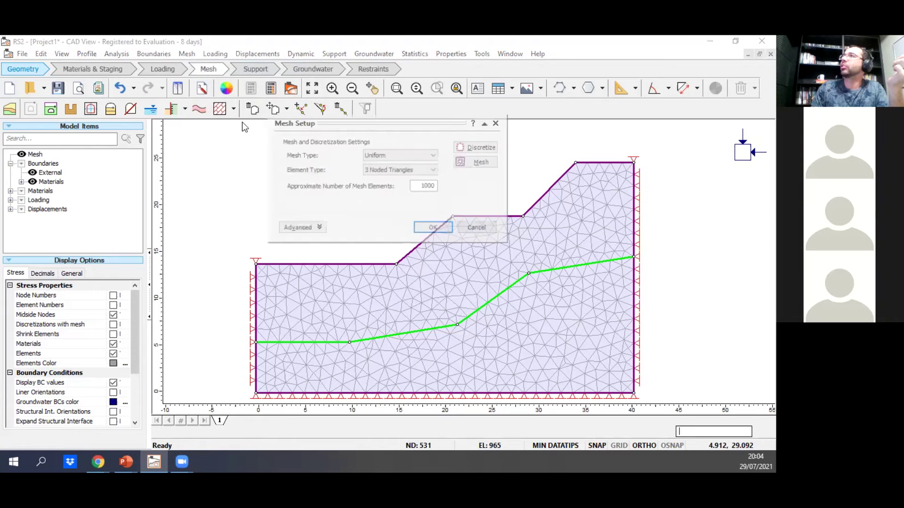
left_click(382, 172)
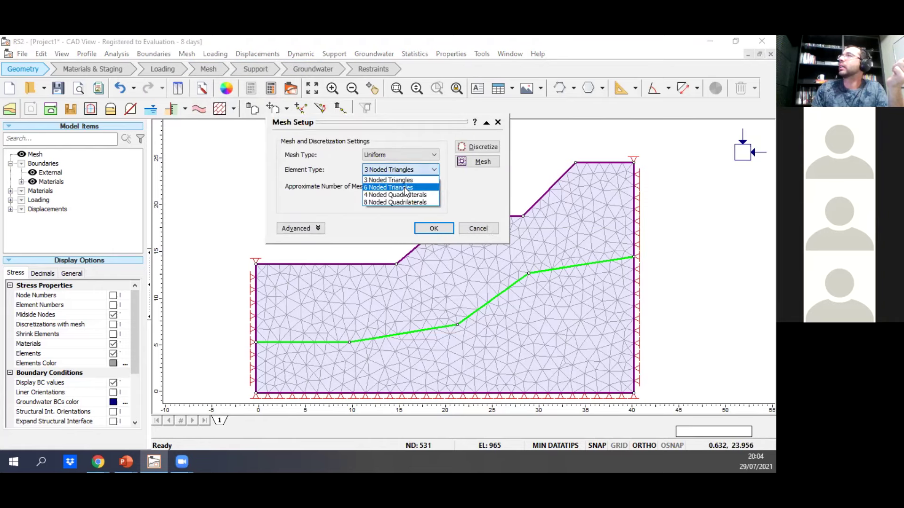
left_click(394, 187)
left_click(397, 172)
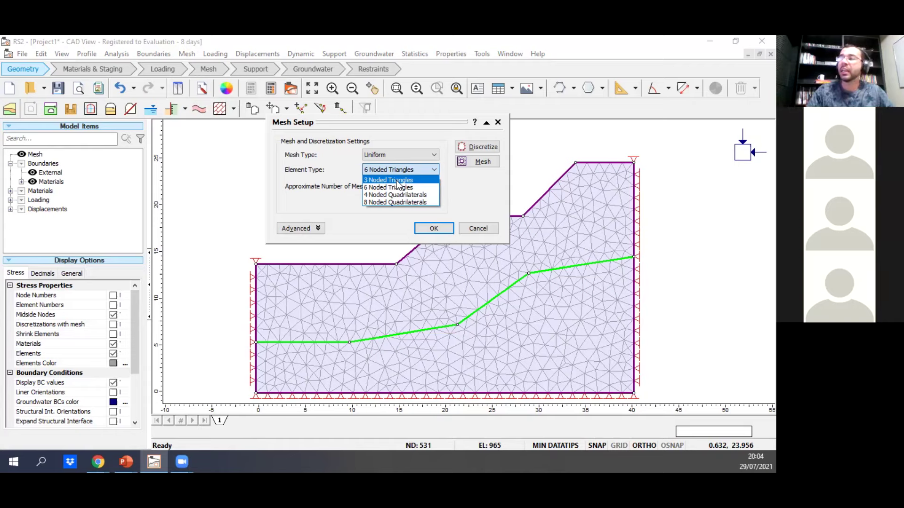
left_click(413, 202)
left_click(468, 165)
left_click(437, 208)
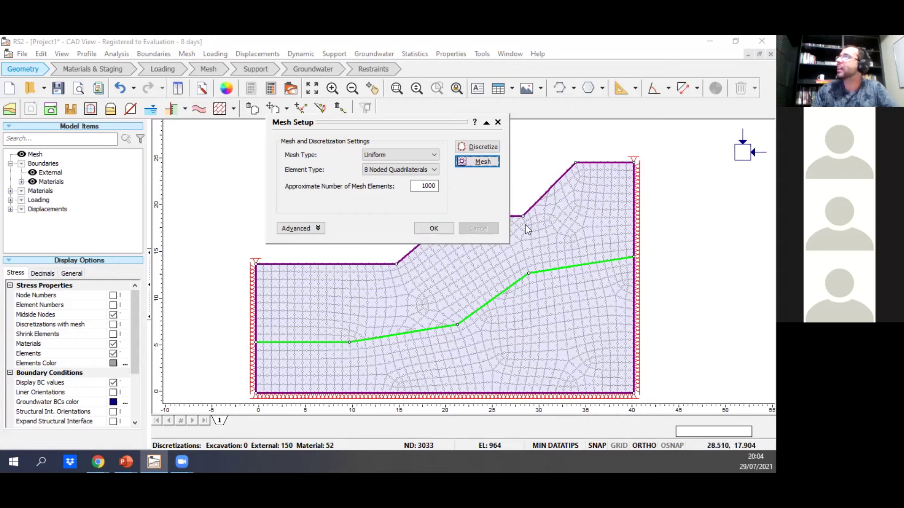
Set the element type back to 3 Noded Triangles, accept the mesh setup and apply the new mesh.
left_click(419, 168)
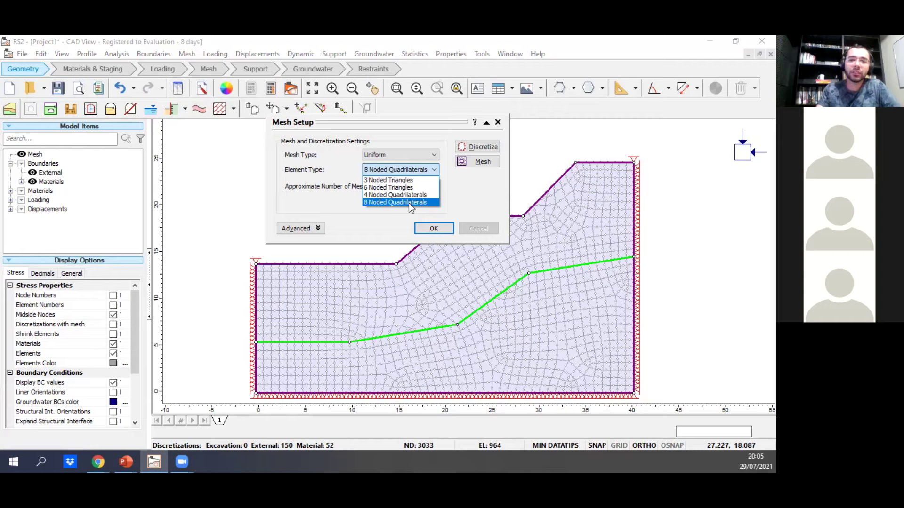
left_click(379, 123)
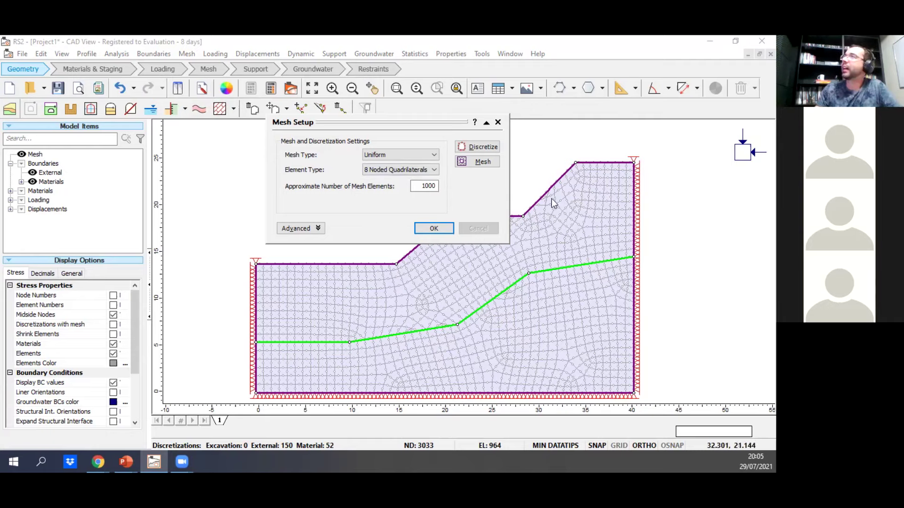
left_click(406, 168)
left_click(368, 134)
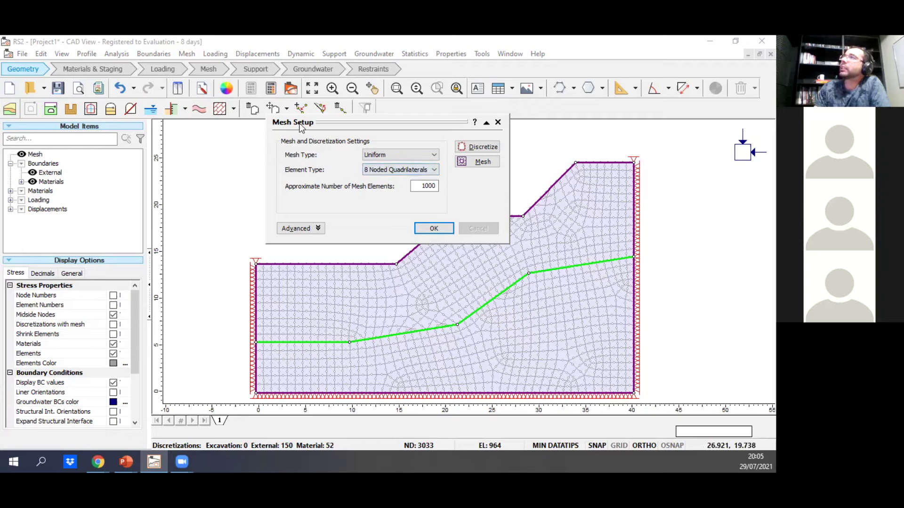
left_click(414, 169)
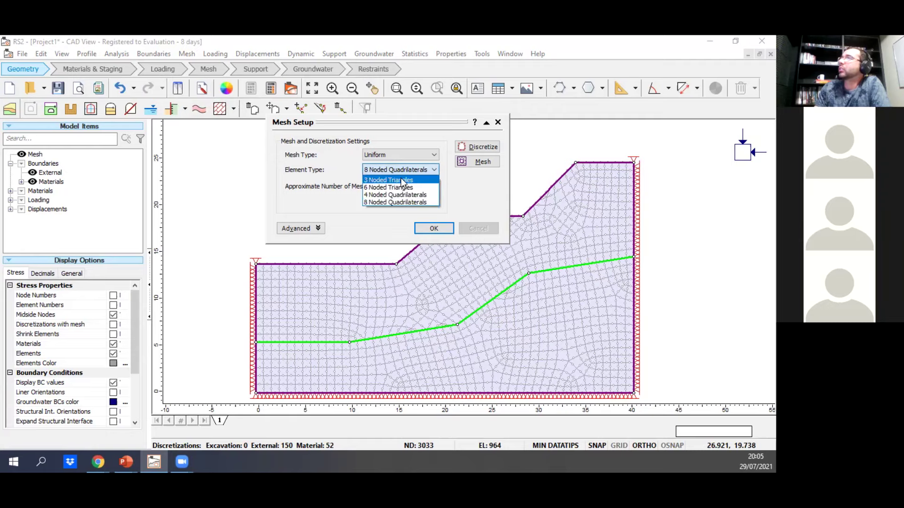
left_click(400, 177)
left_click(434, 229)
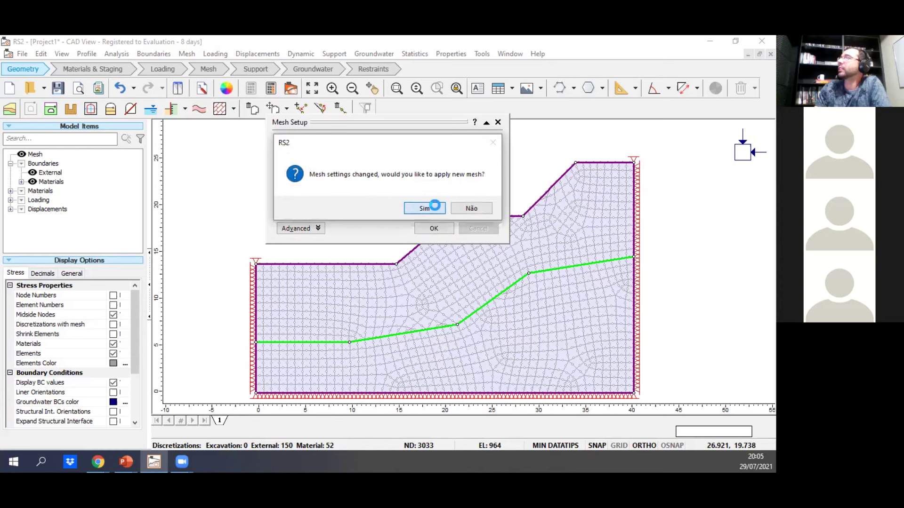
left_click(431, 206)
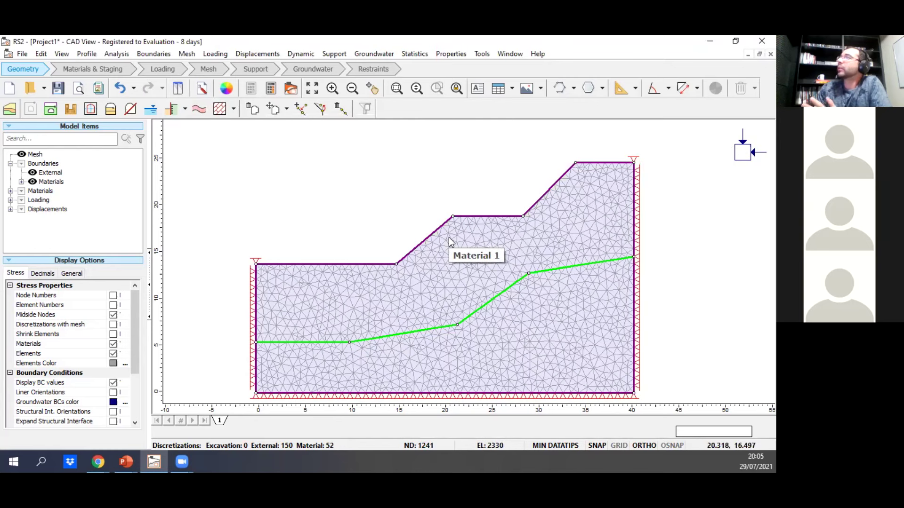
Examine the triangular elements up close around the slope faces and the bench, and check the whole slope's mesh.
scroll(448, 237, "up", 6)
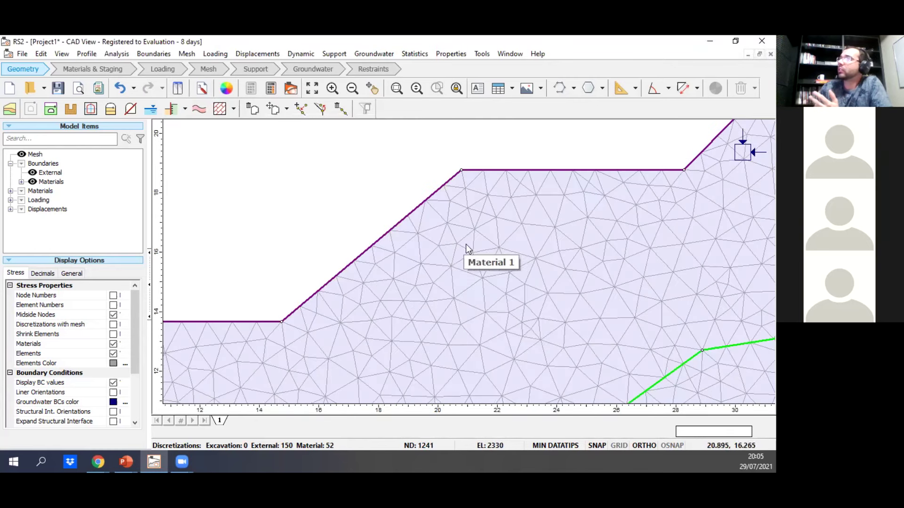
left_click_drag(483, 244, 395, 247)
scroll(440, 201, "down", 1)
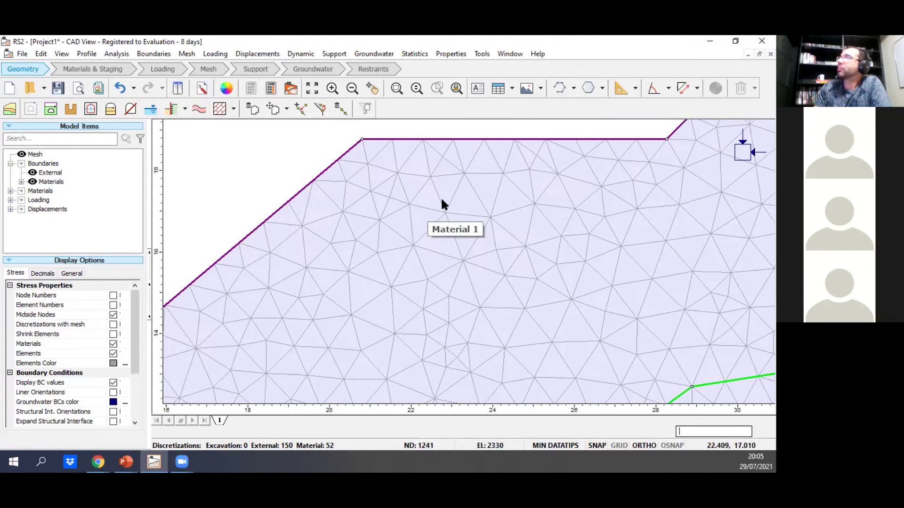
left_click_drag(440, 201, 382, 221)
scroll(445, 233, "down", 4)
key("Escape")
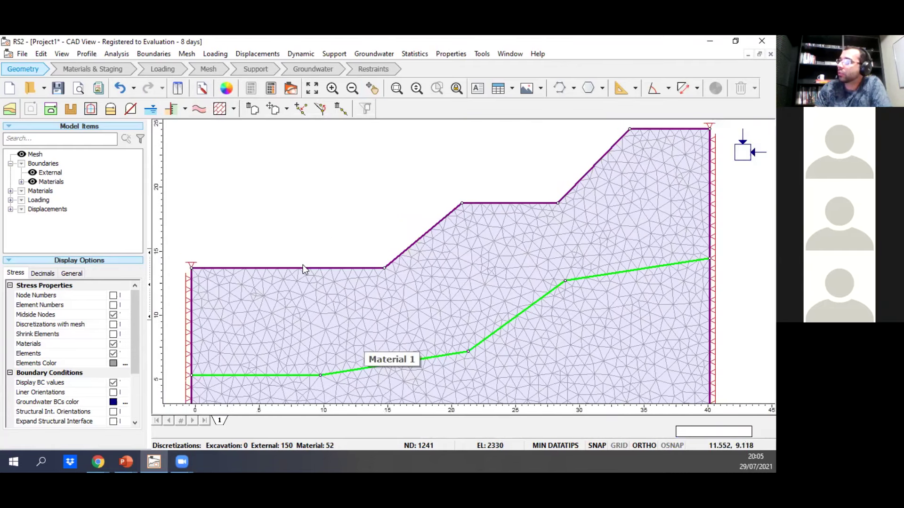
scroll(536, 220, "up", 3)
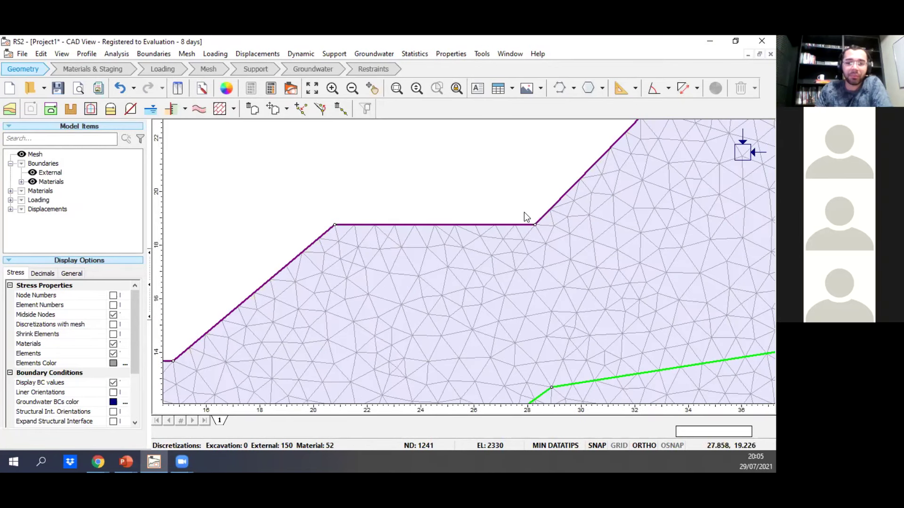
scroll(524, 216, "down", 4)
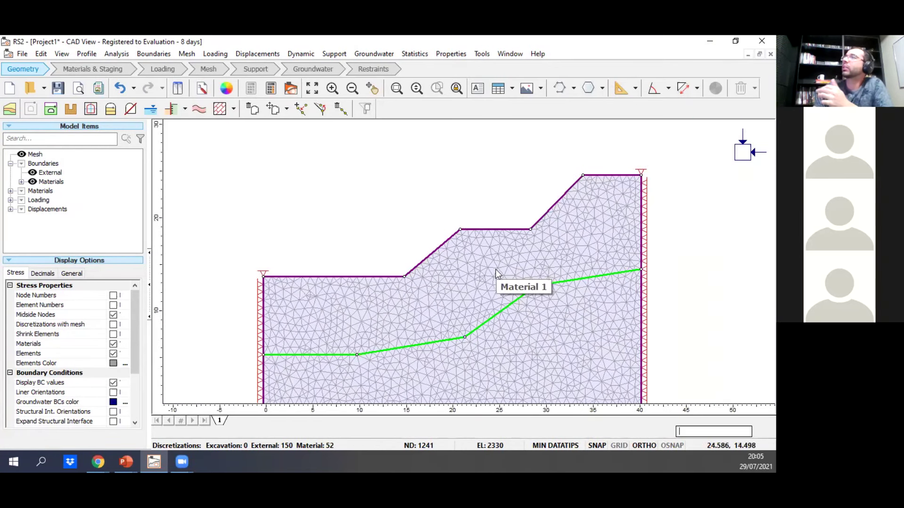
Accept the Gravity field stress properties with the actual ground surface and effective stress ratio options enabled.
scroll(496, 273, "down", 2)
scroll(502, 261, "up", 3)
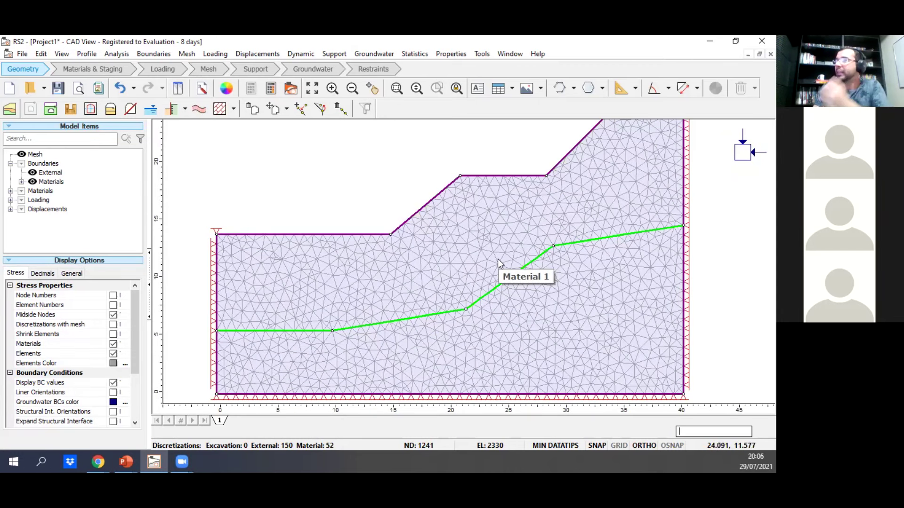
scroll(499, 240, "up", 2)
scroll(498, 233, "up", 2)
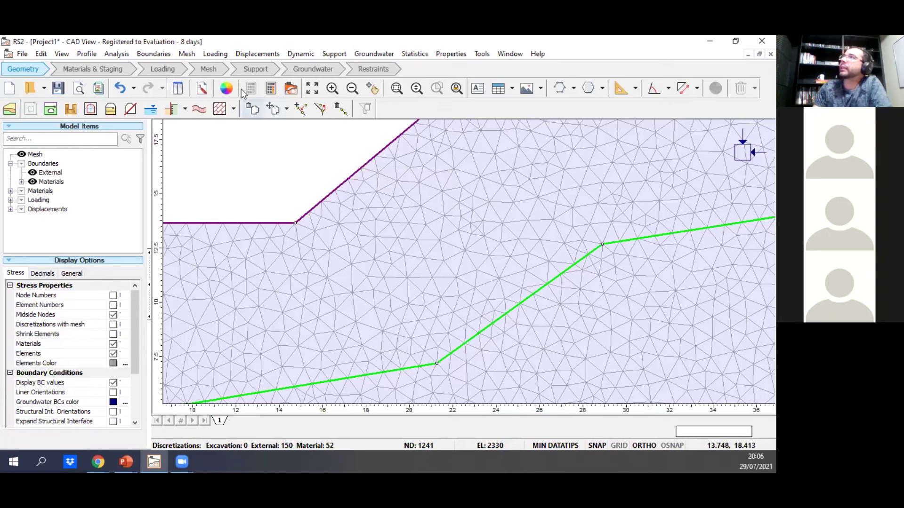
left_click(218, 54)
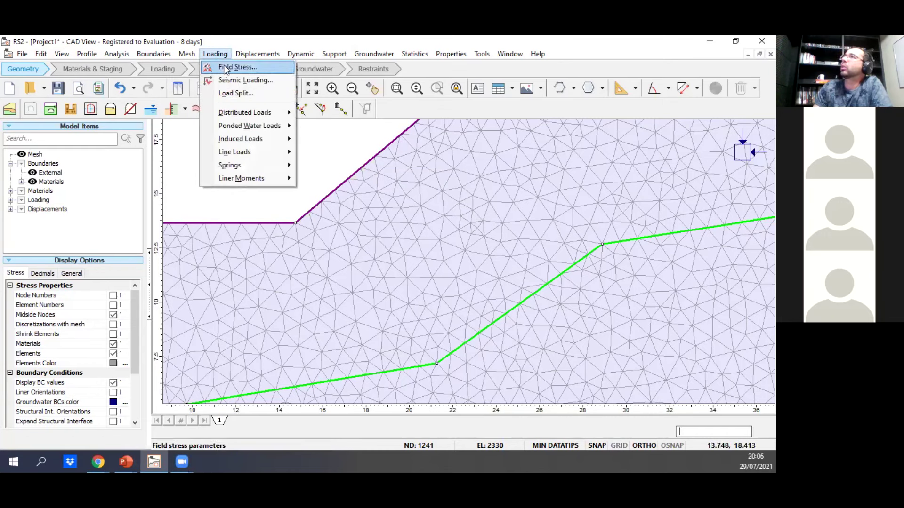
left_click(224, 69)
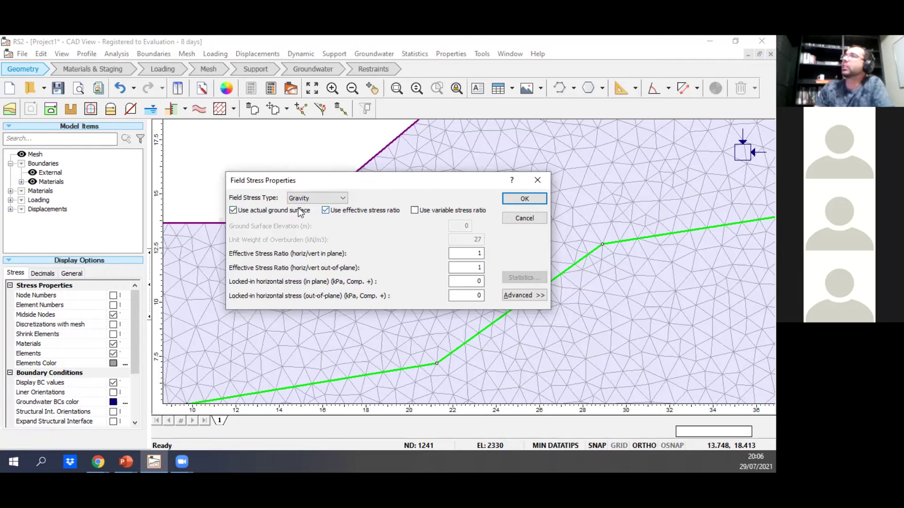
left_click(519, 200)
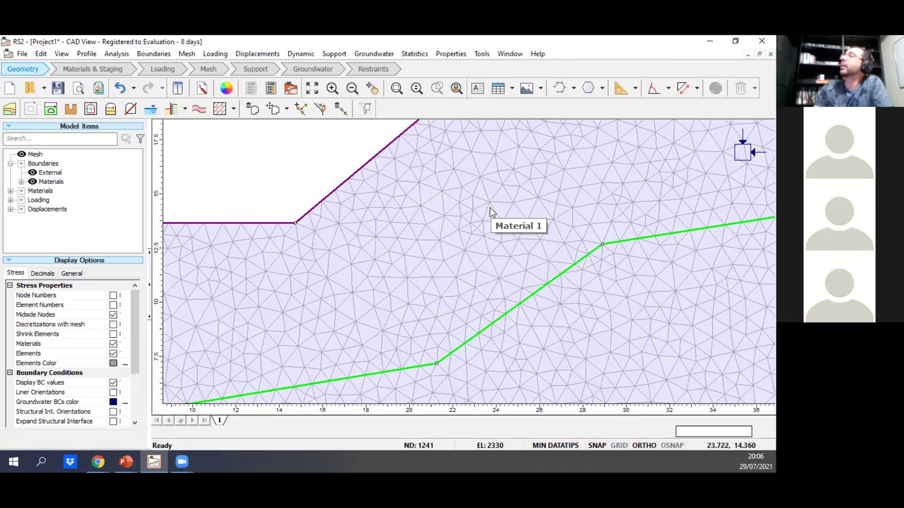
Examine the triangular elements inside the slope up close, and check the mesh over the whole model.
scroll(490, 207, "down", 2)
scroll(524, 208, "up", 5)
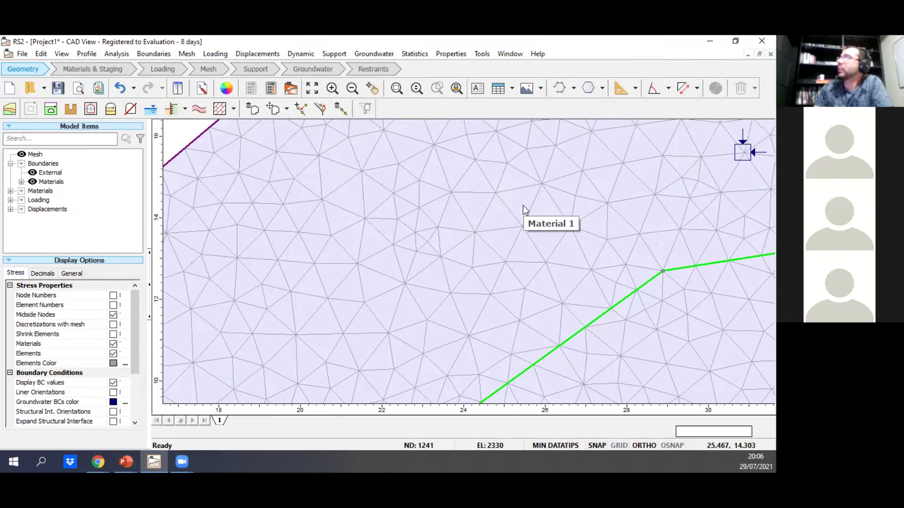
middle_click(519, 202)
left_click_drag(522, 213, 504, 286)
scroll(527, 256, "up", 3)
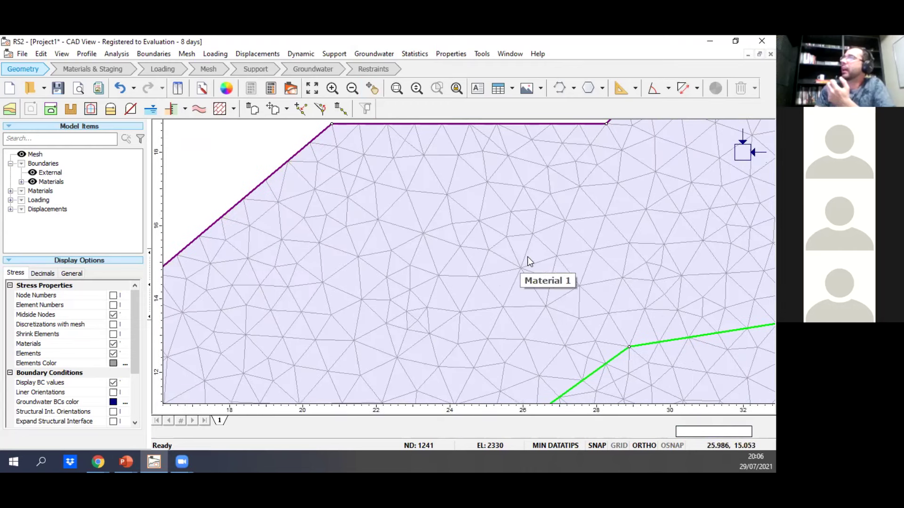
scroll(532, 266, "up", 2)
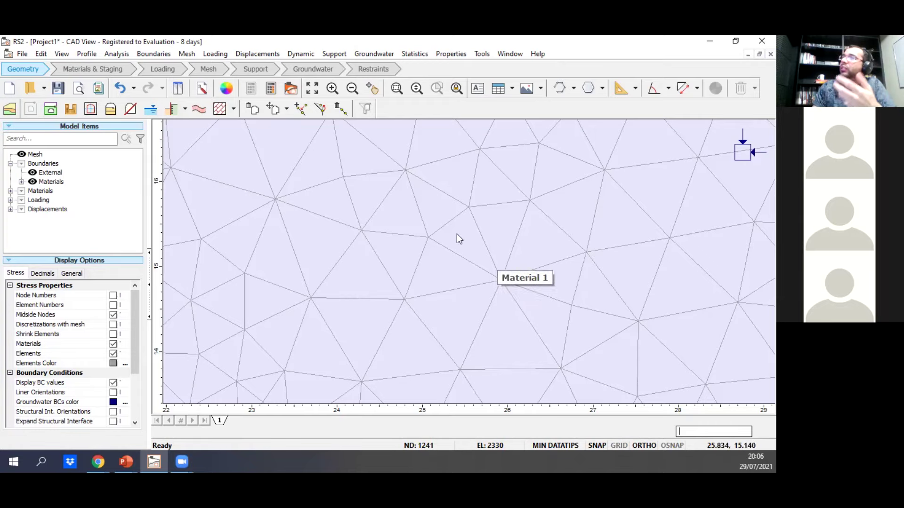
scroll(445, 272, "down", 1)
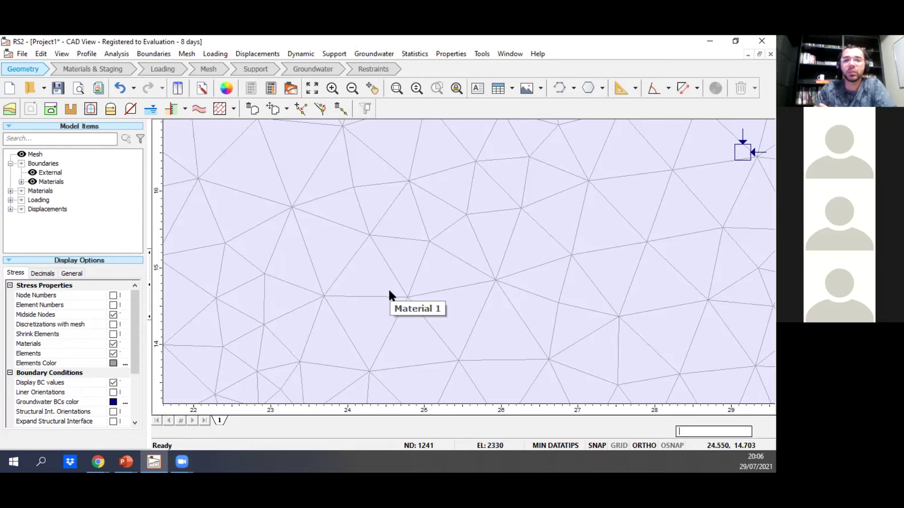
scroll(411, 291, "down", 2)
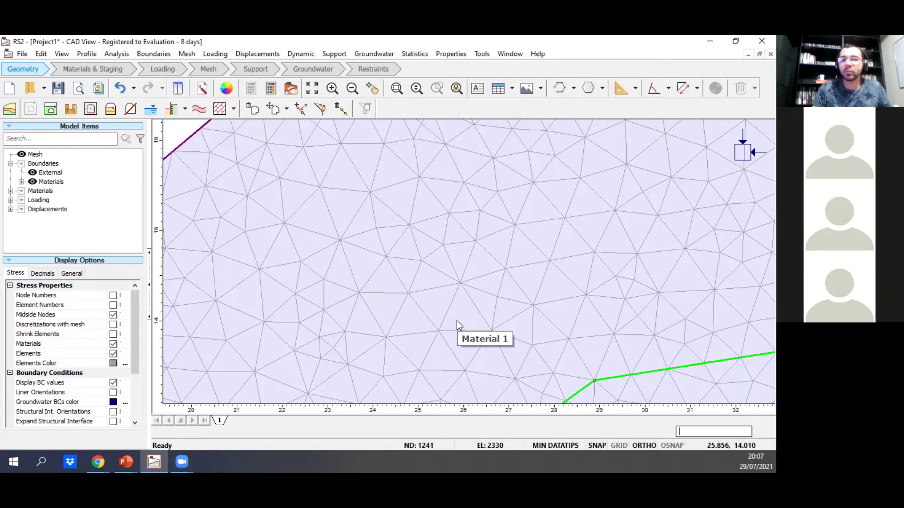
scroll(456, 317, "down", 3)
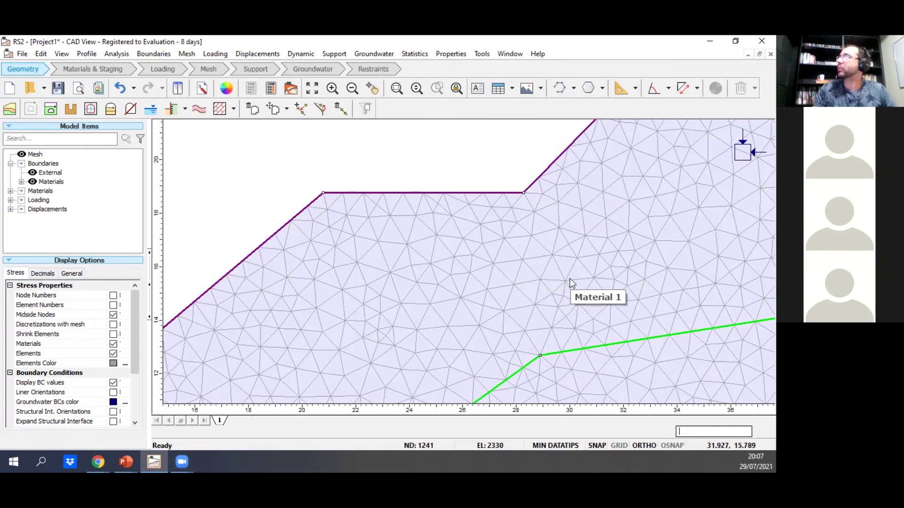
scroll(570, 278, "down", 3)
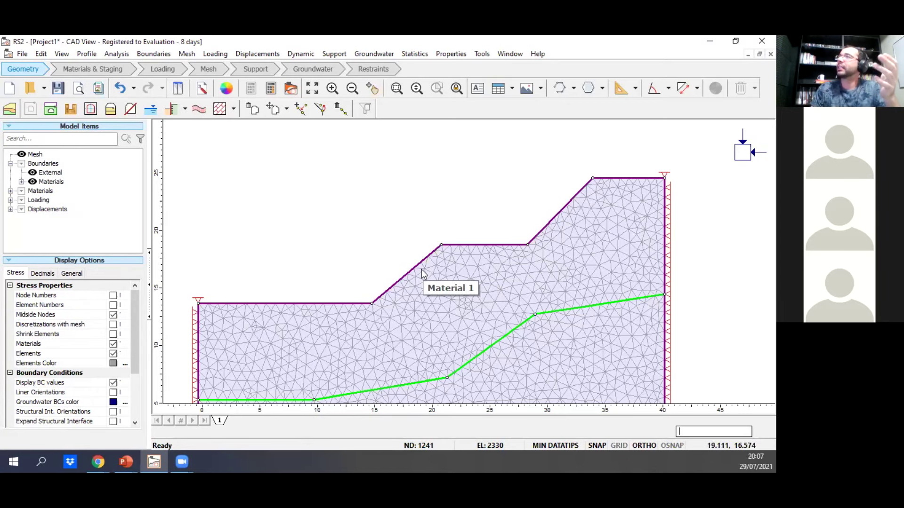
scroll(421, 271, "down", 1)
left_click_drag(420, 272, 419, 239)
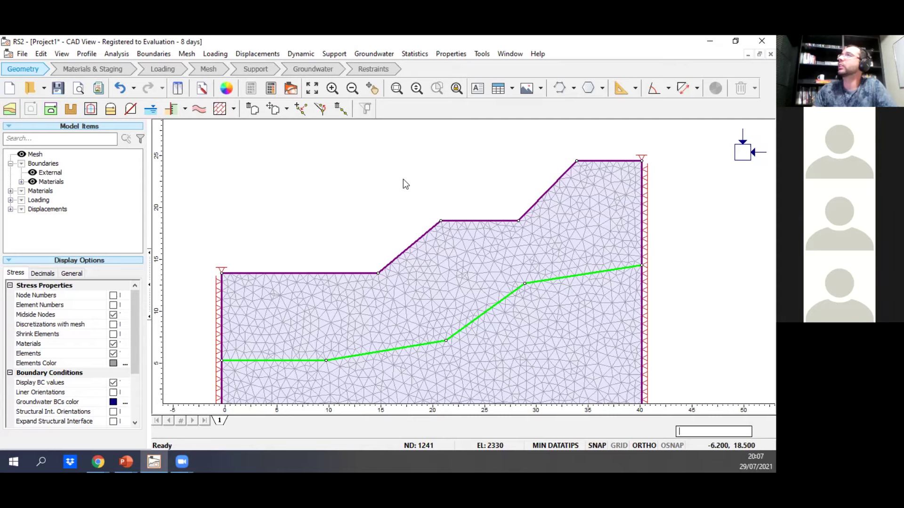
scroll(451, 173, "down", 2)
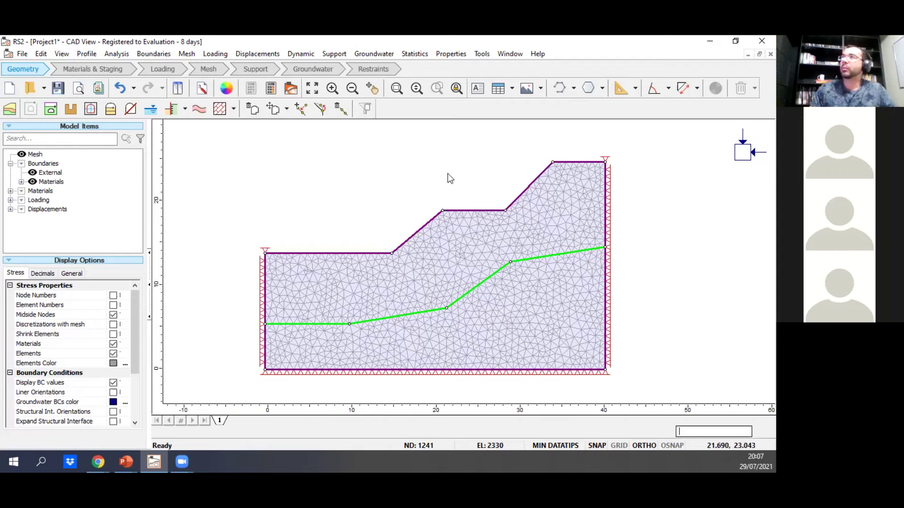
Open the material property definitions and add five more materials, extending the list to Material 10.
left_click(450, 54)
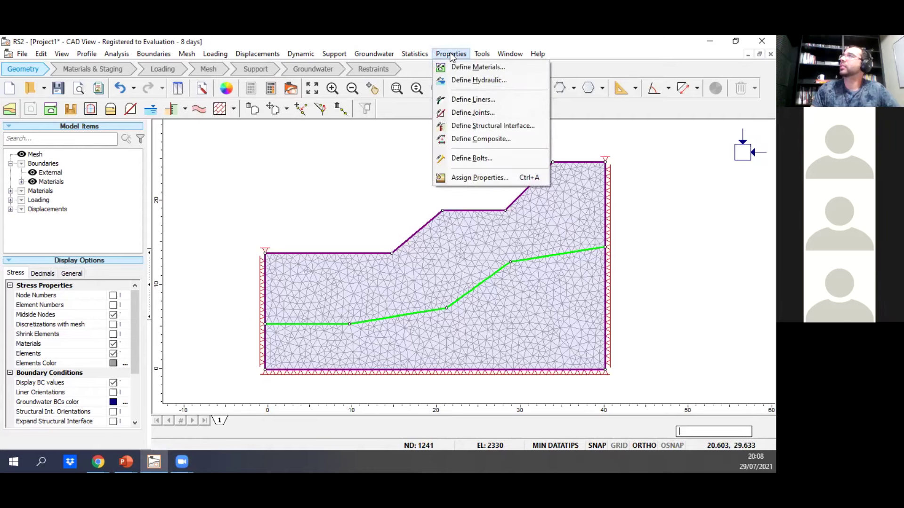
left_click(510, 69)
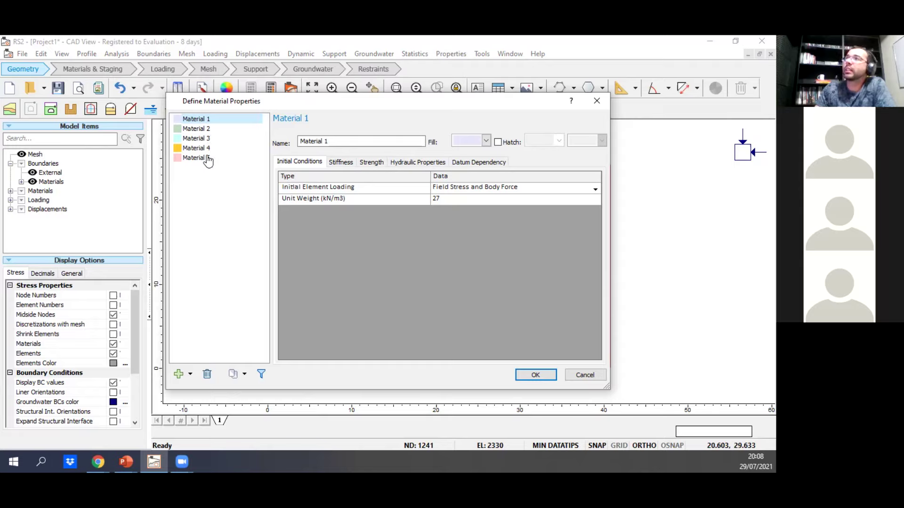
left_click(178, 374)
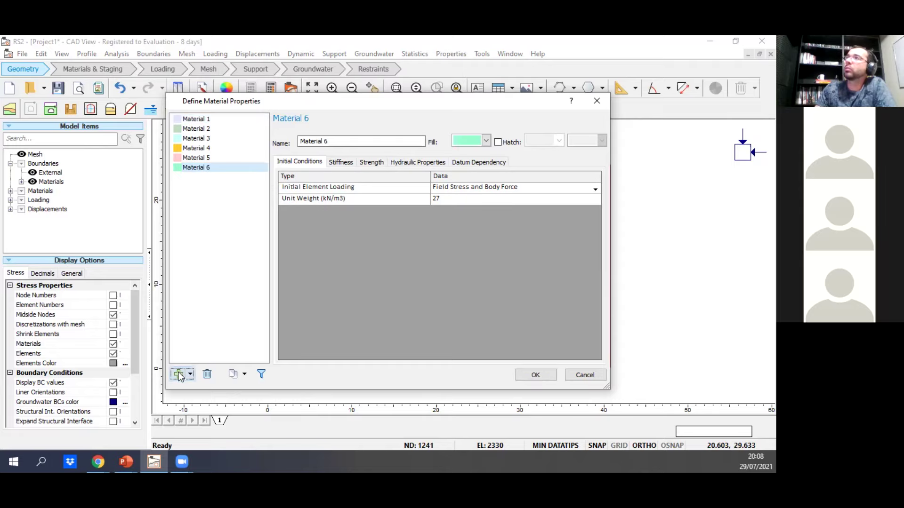
left_click(179, 375)
left_click(179, 375)
left_click(178, 375)
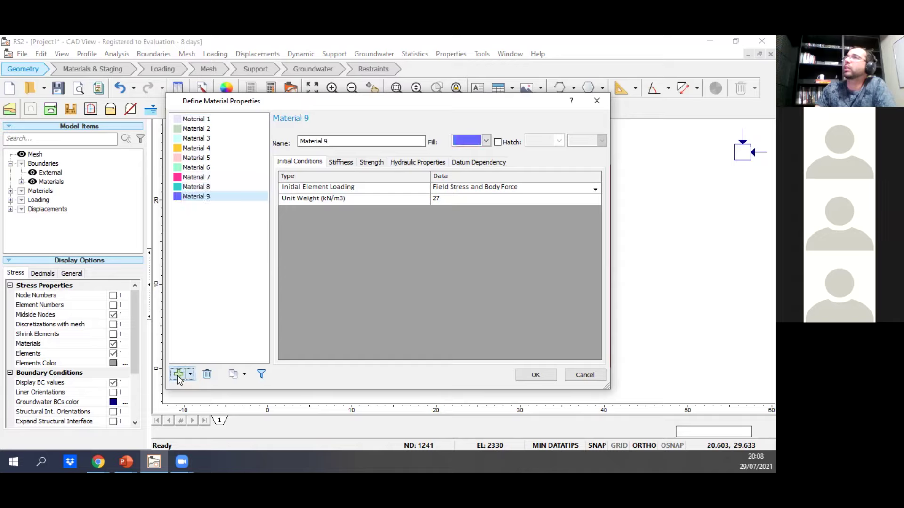
left_click(177, 374)
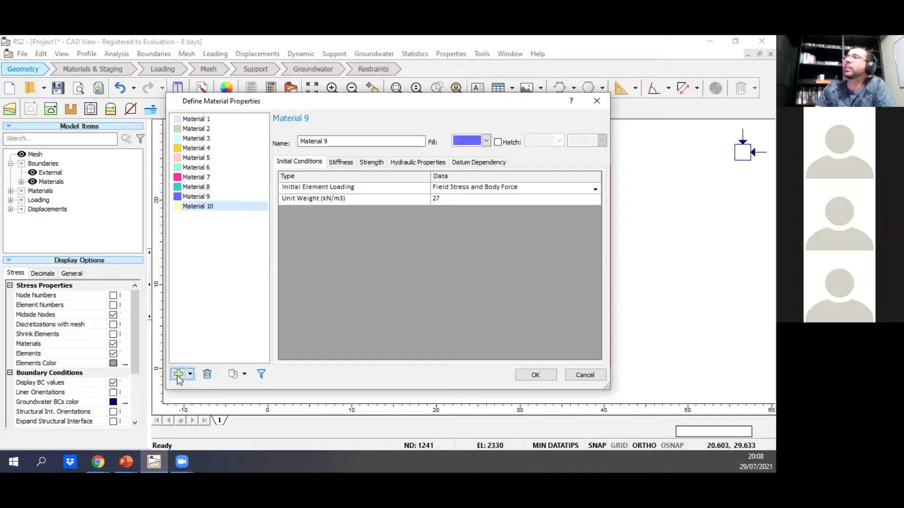
Review Material 1's initial conditions, stiffness and strength, including the FLAC and PLAXIS failure criteria available.
left_click(202, 119)
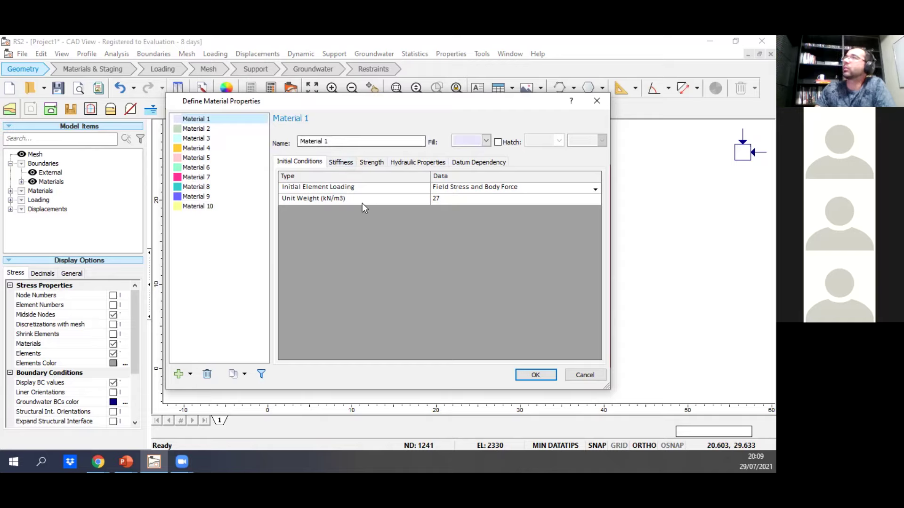
left_click(345, 162)
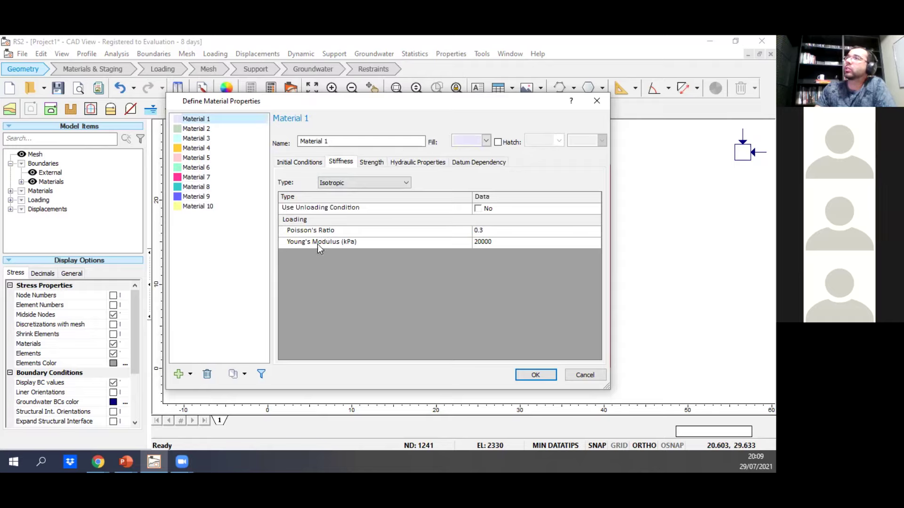
left_click(367, 163)
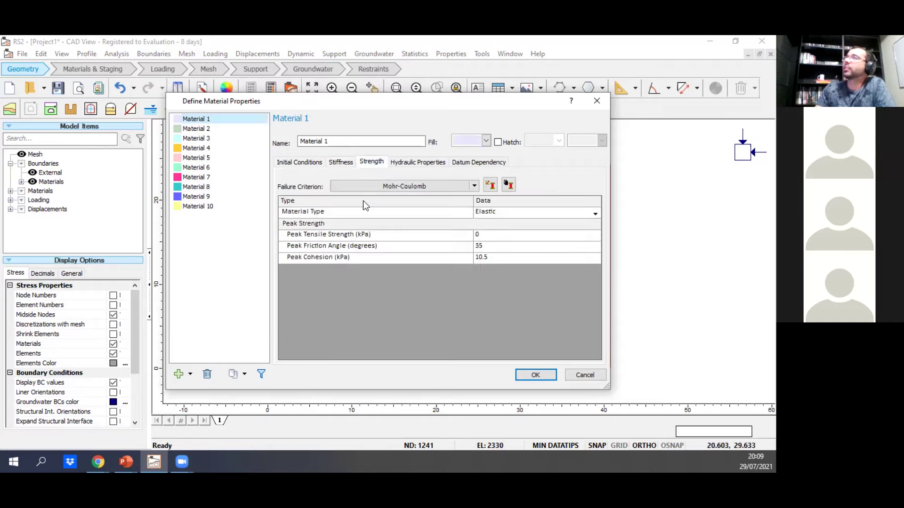
left_click(473, 186)
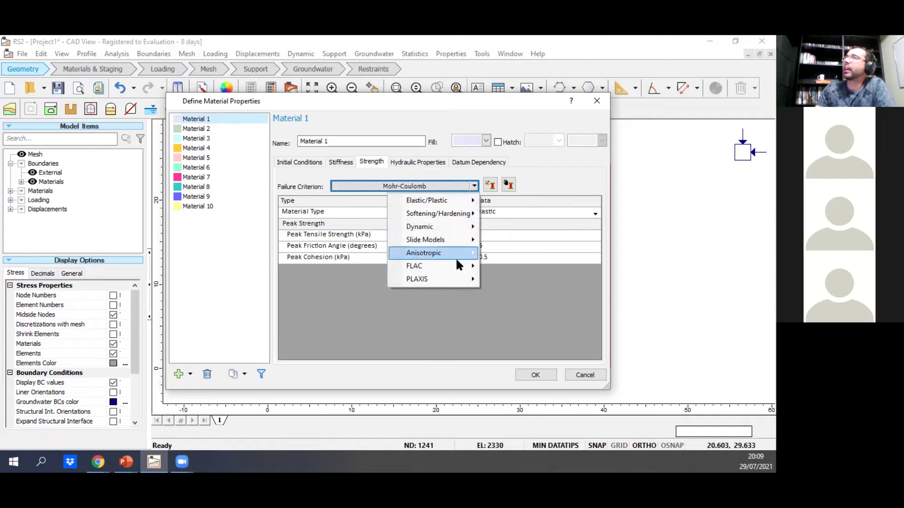
mouse_move(459, 266)
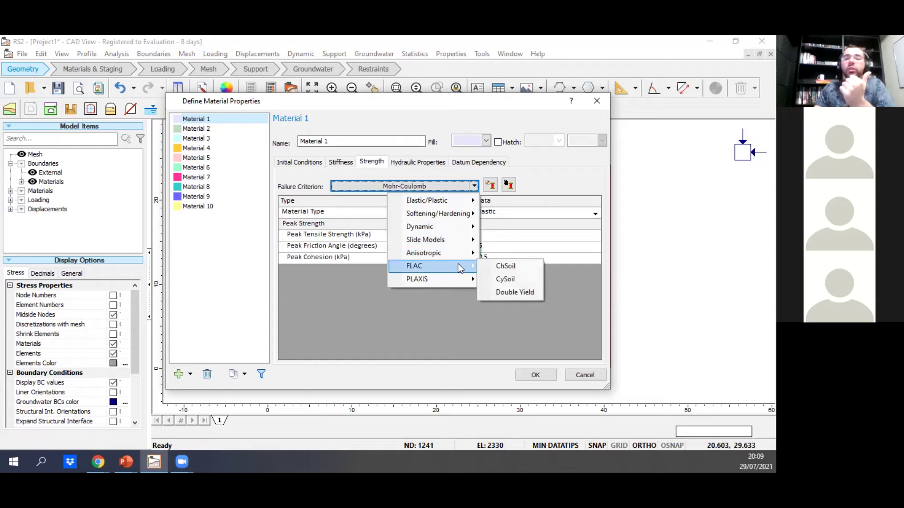
mouse_move(430, 278)
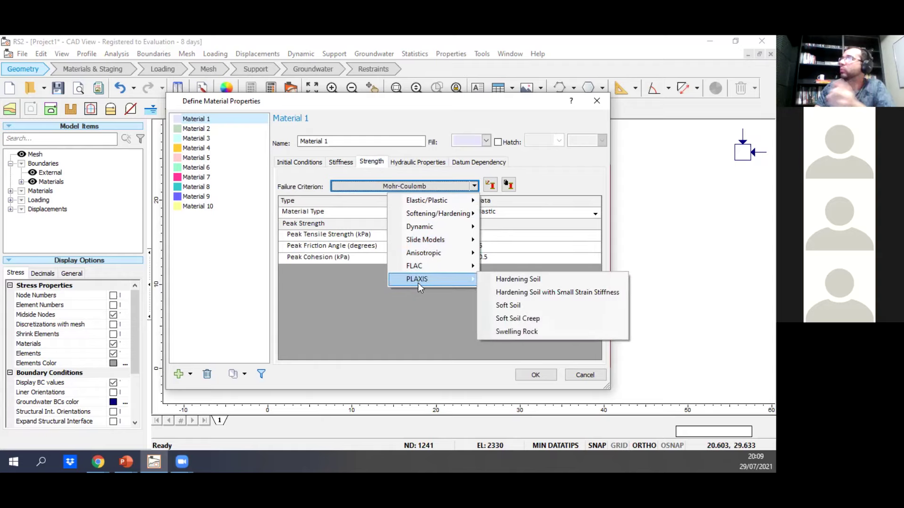
left_click(343, 236)
Set Material 1's material type to Plastic under the Mohr-Coulomb failure criterion.
left_click(496, 211)
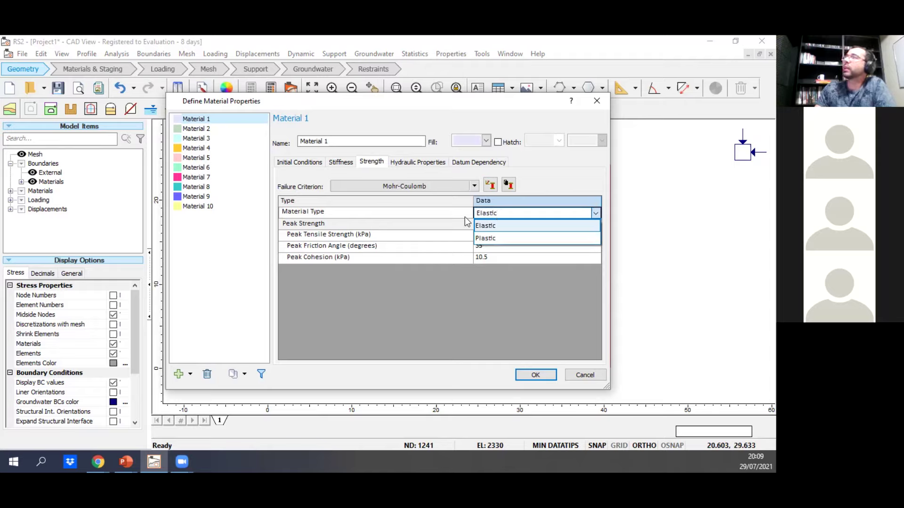
left_click(495, 235)
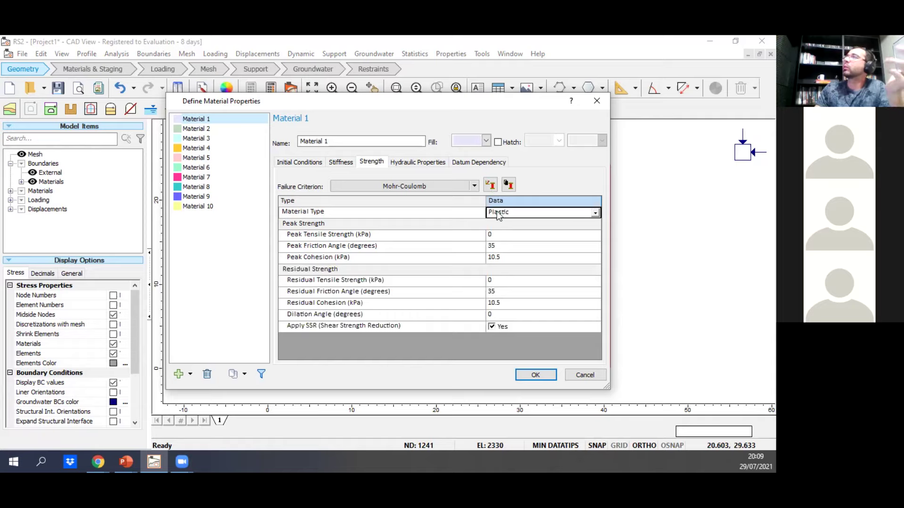
left_click(500, 213)
left_click(510, 237)
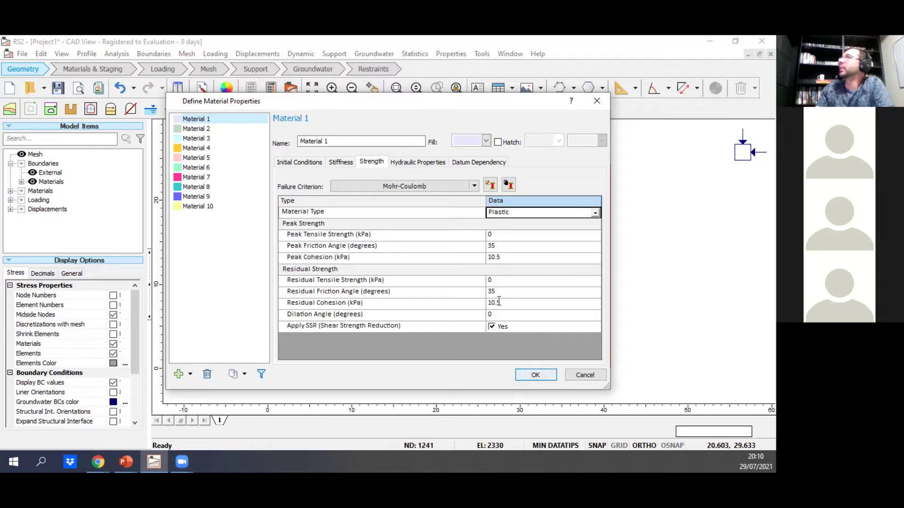
Check Material 1's hydraulic properties and strength parameters, and accept the material definitions.
left_click(407, 164)
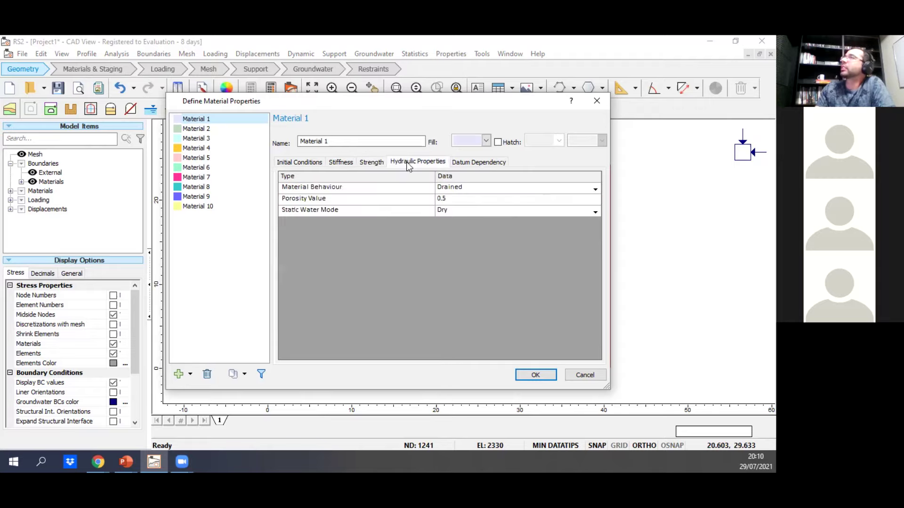
left_click(459, 191)
left_click(452, 191)
left_click(377, 162)
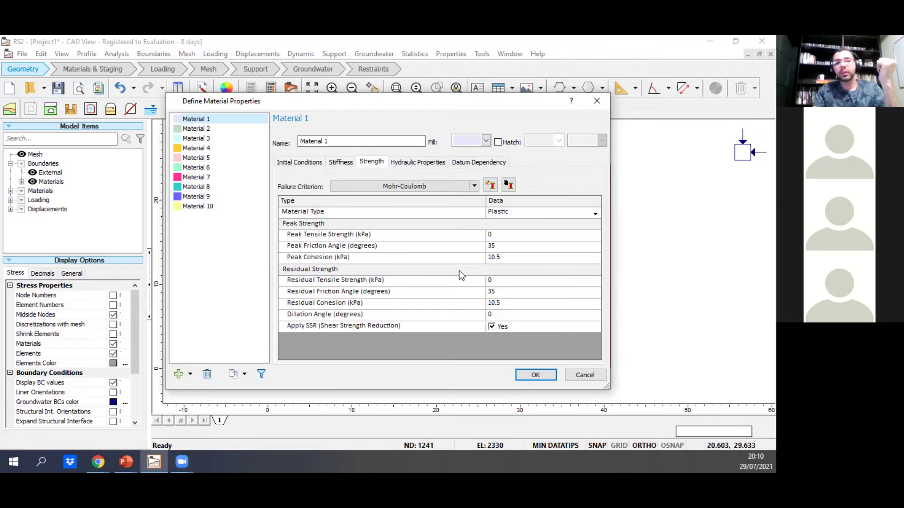
left_click(535, 375)
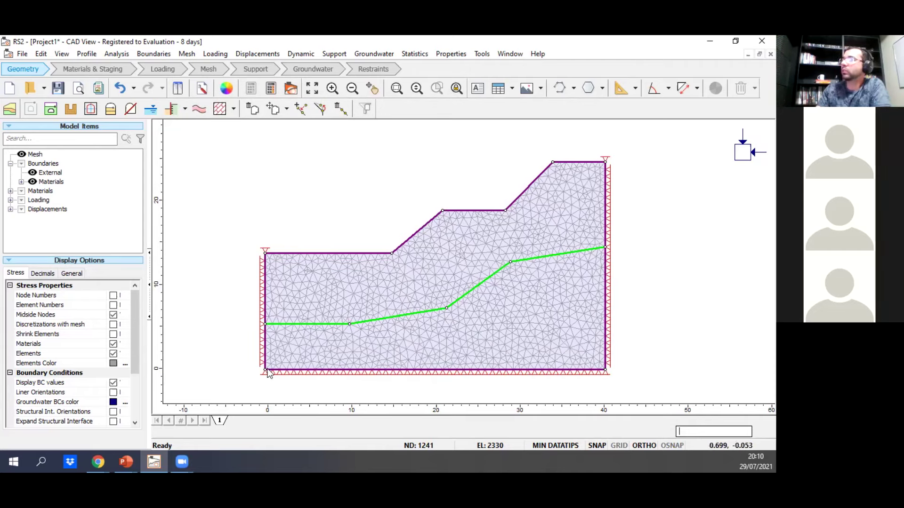
scroll(256, 305, "up", 1)
scroll(258, 301, "up", 1)
scroll(267, 285, "down", 1)
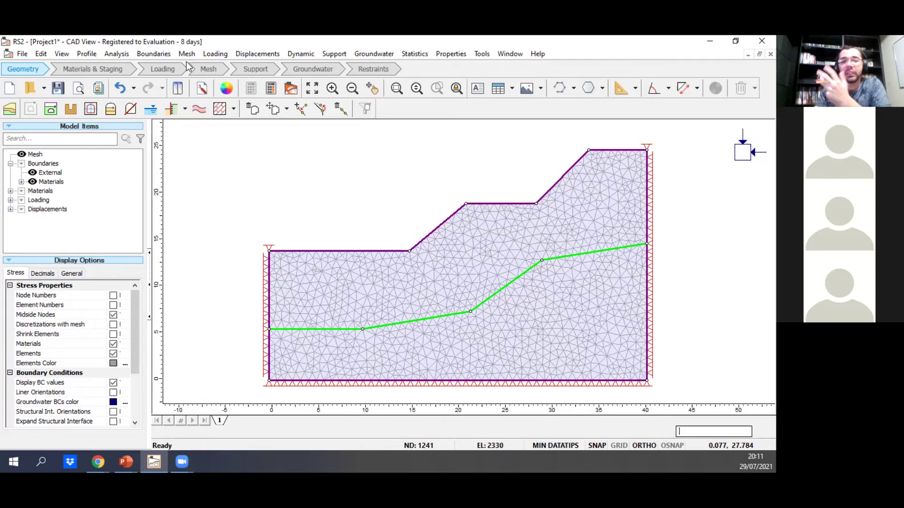
left_click(270, 90)
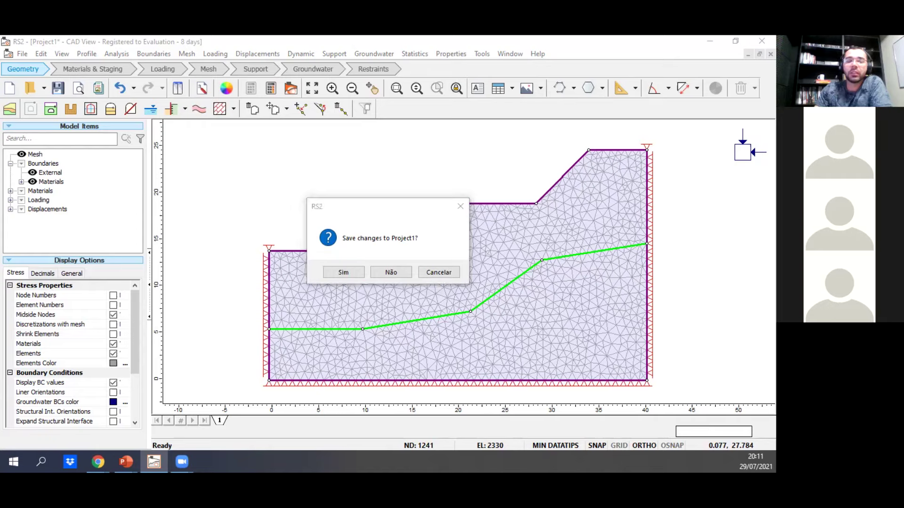
left_click(459, 207)
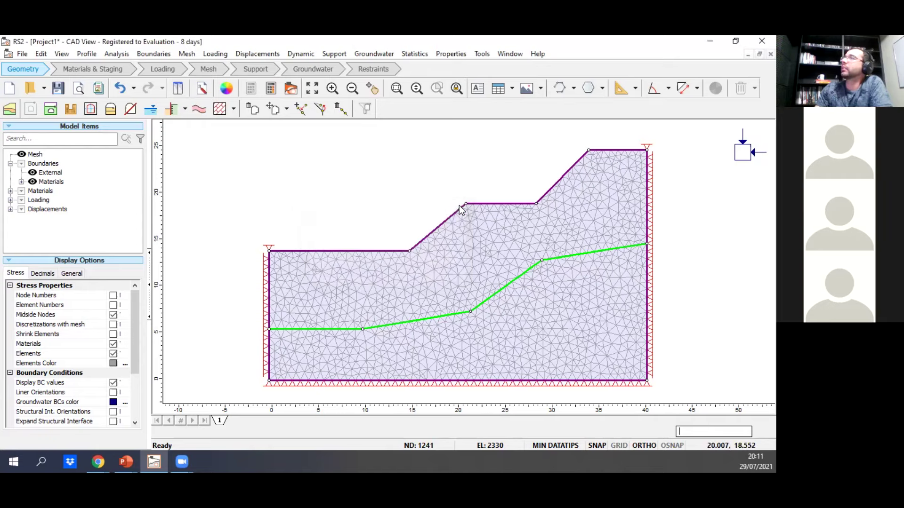
Review the element types available in the mesh setup and accept it with 3 Noded Triangles.
left_click(185, 55)
left_click(249, 67)
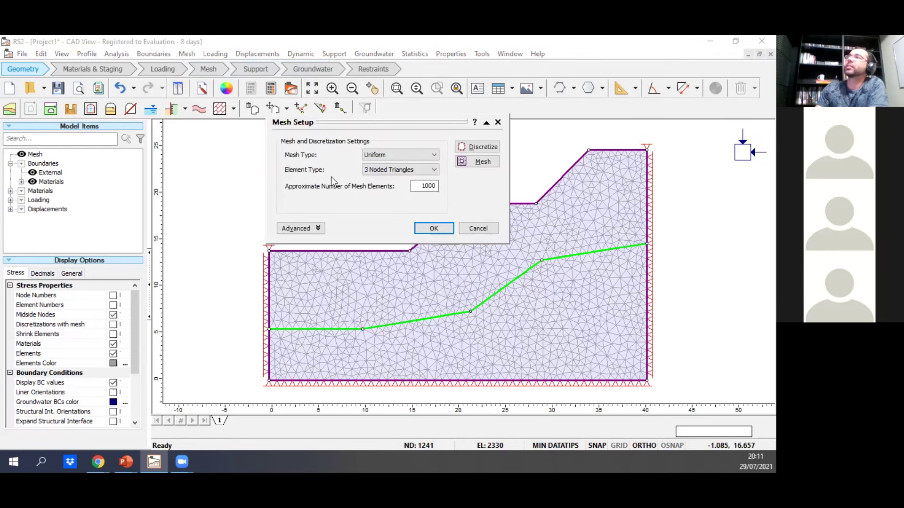
left_click(376, 170)
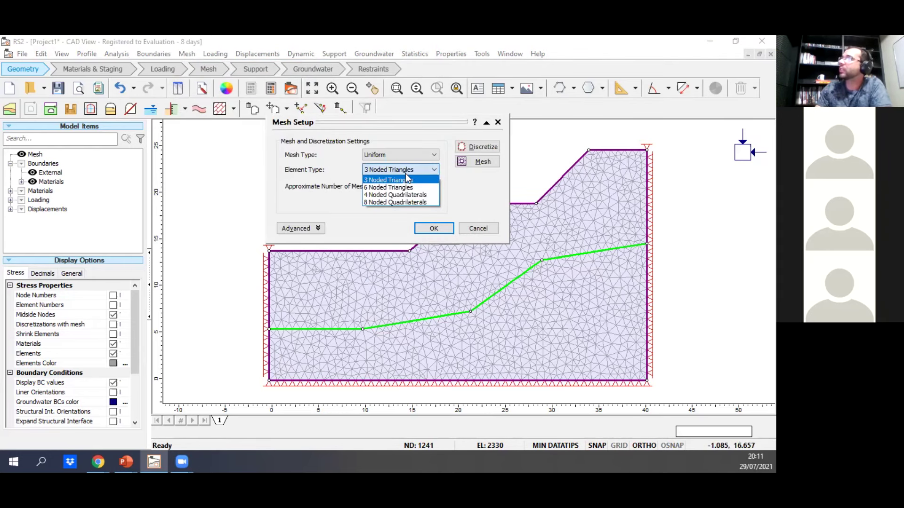
left_click(416, 179)
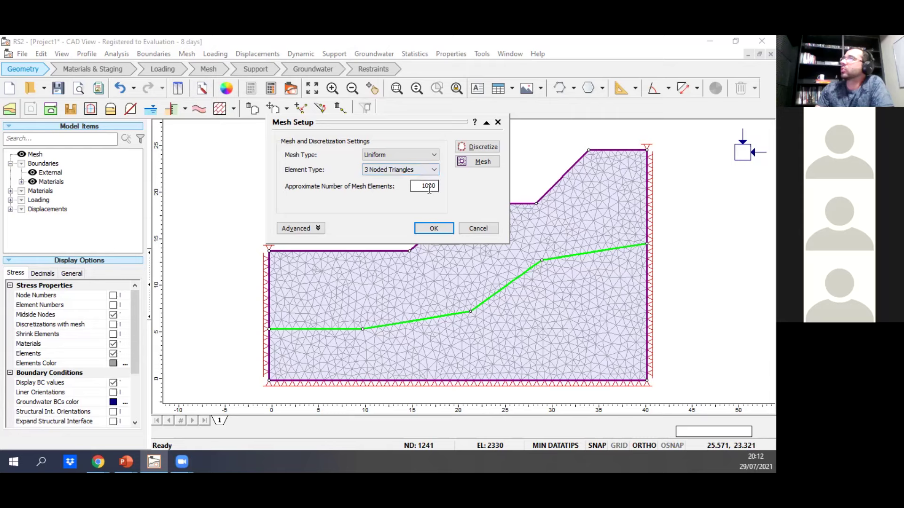
left_click(433, 229)
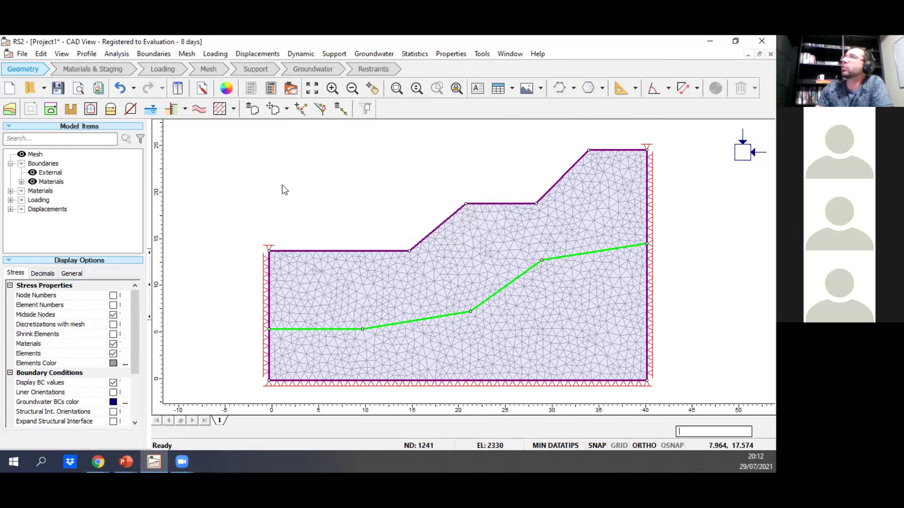
Start computing the slope model and save it as Project2.fez in the Área de Trabalho folder.
left_click(271, 87)
left_click(344, 272)
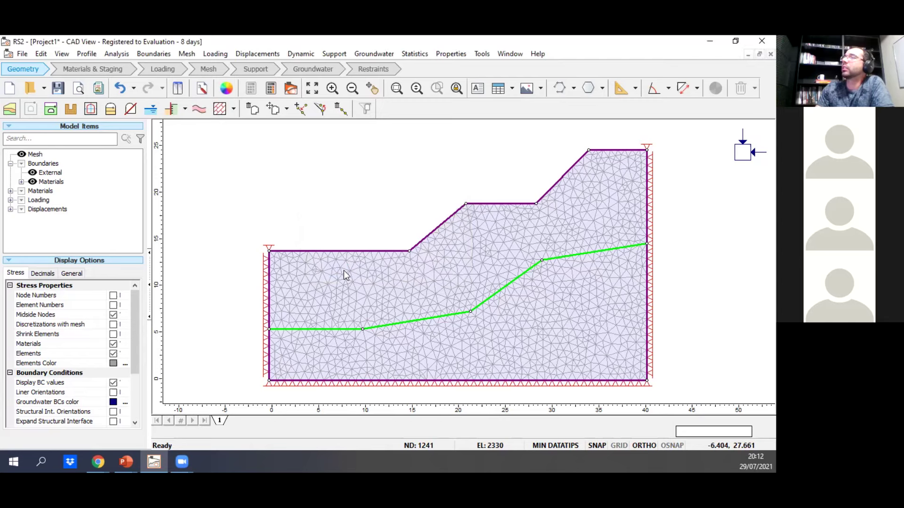
left_click(303, 314)
key("Delete")
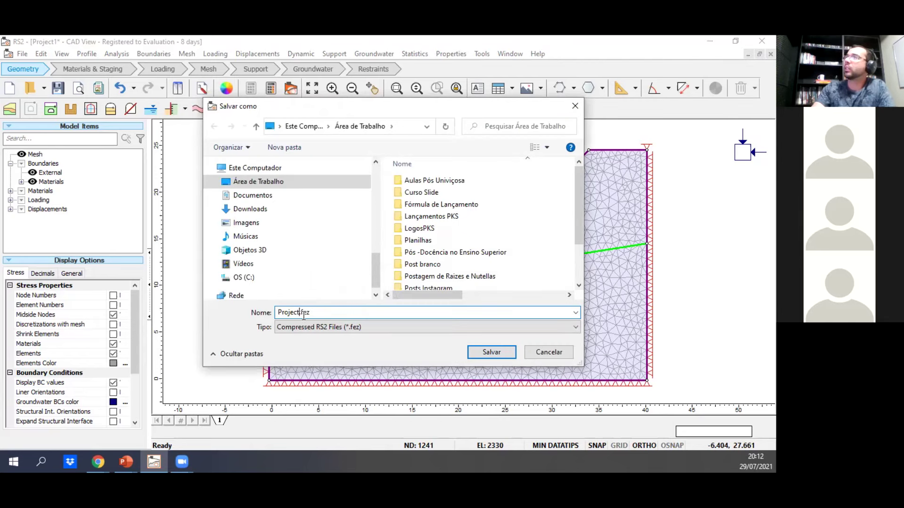
type("2")
key("Return")
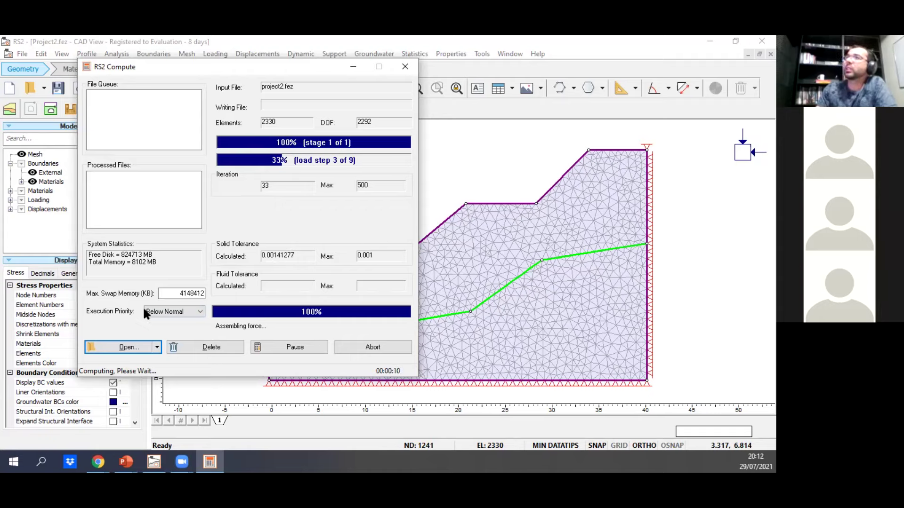
Set the computation's execution priority to Highest and switch to the "Exemplo 1 - Encosta" presentation slide.
left_click(166, 313)
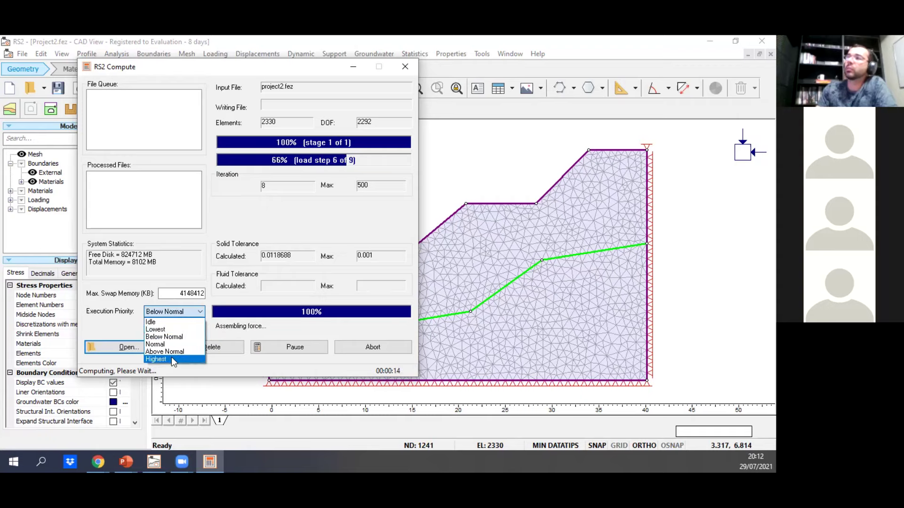
left_click(171, 356)
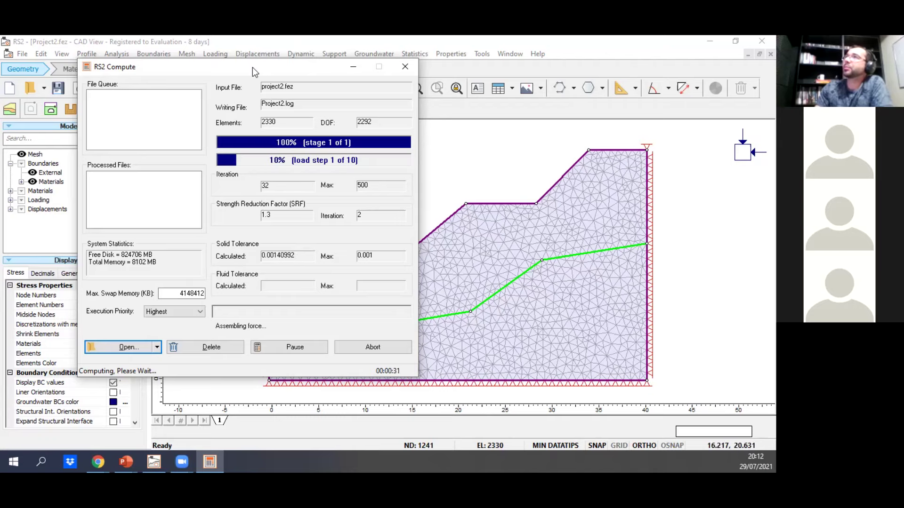
left_click_drag(252, 67, 208, 50)
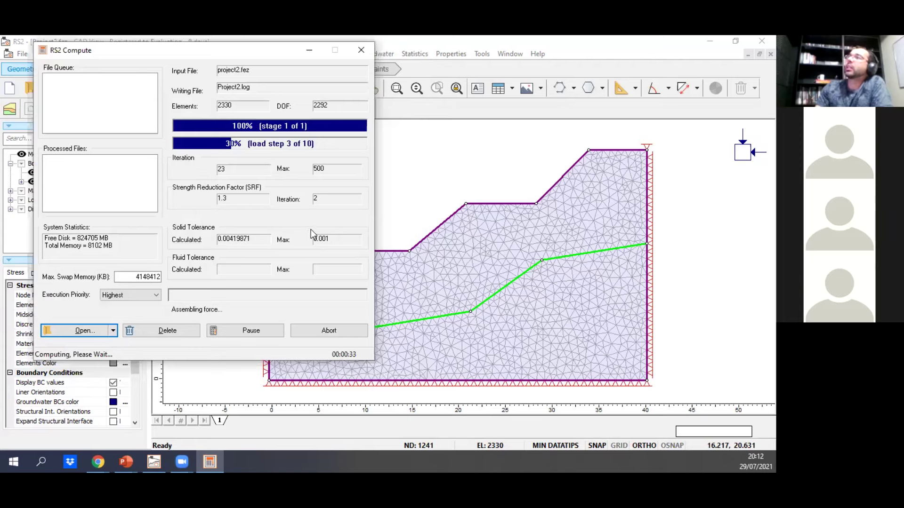
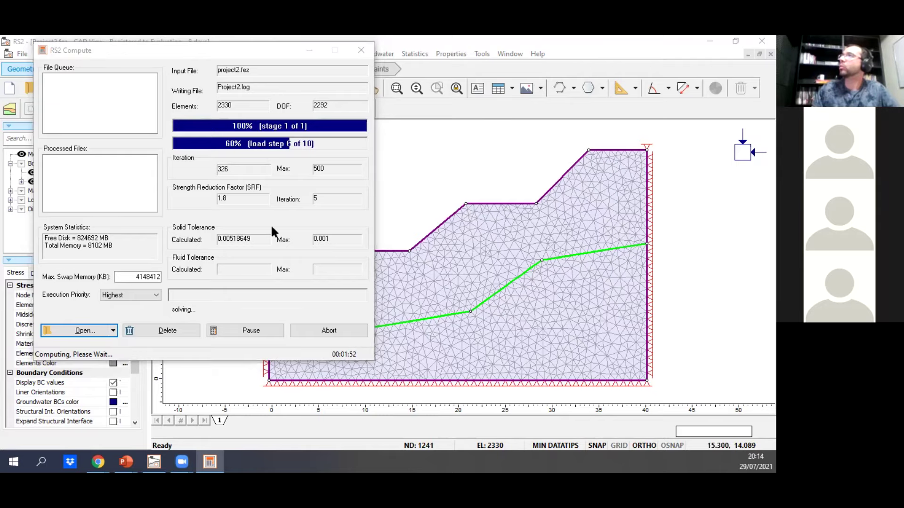
key("alt+Tab")
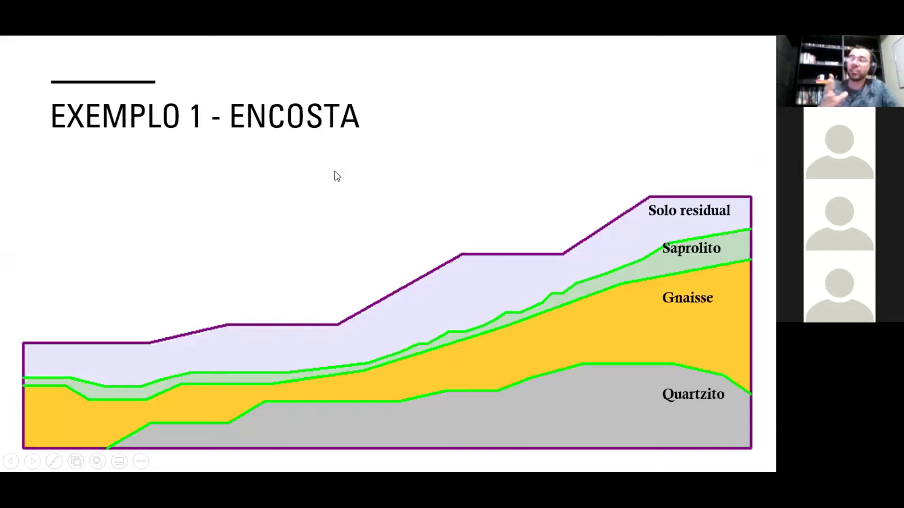
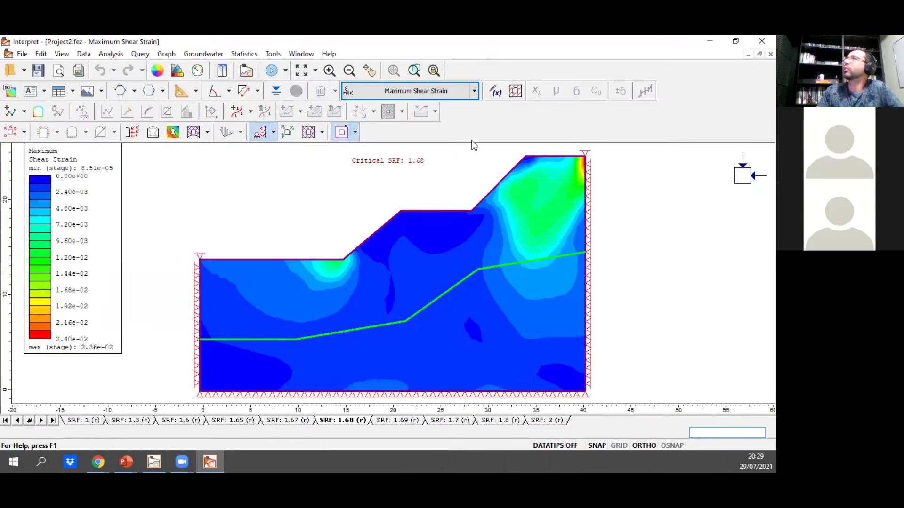
Display the Total Displacement contours for the SRF 1.68 stage of the computed slope.
left_click(473, 92)
mouse_move(464, 147)
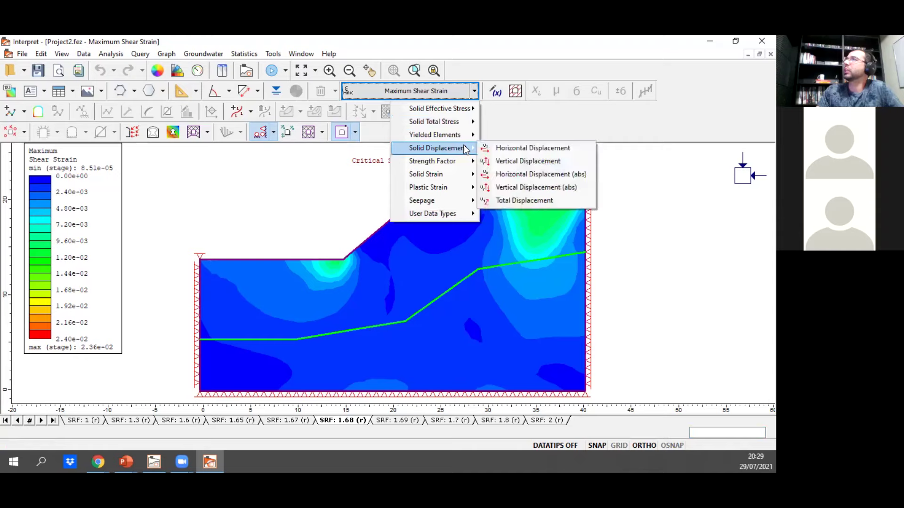
left_click(531, 201)
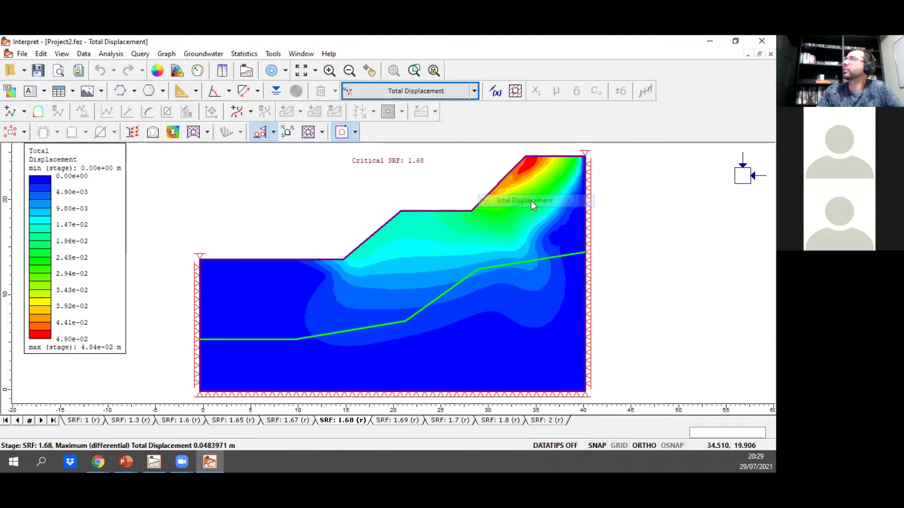
Examine the total displacement contours along the upper slope face and crest, the intermediate bench and the material boundary.
scroll(531, 205, "up", 3)
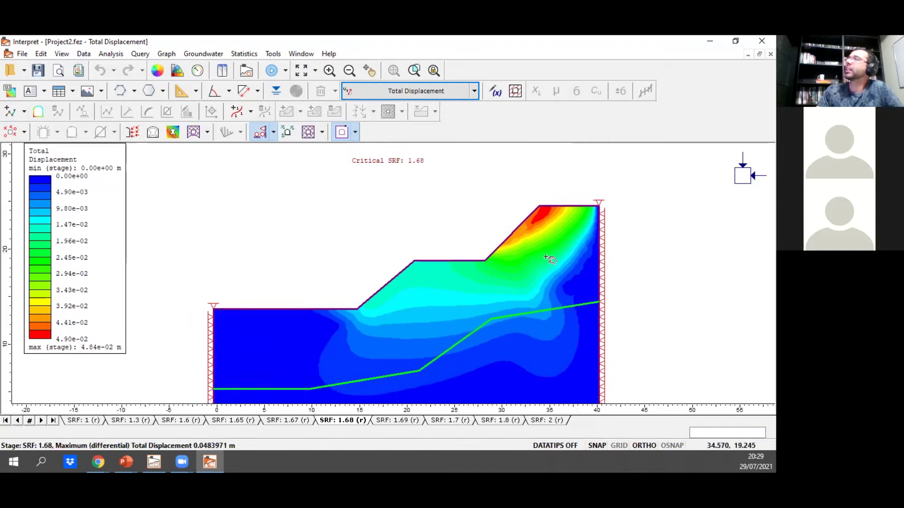
scroll(567, 228, "up", 1)
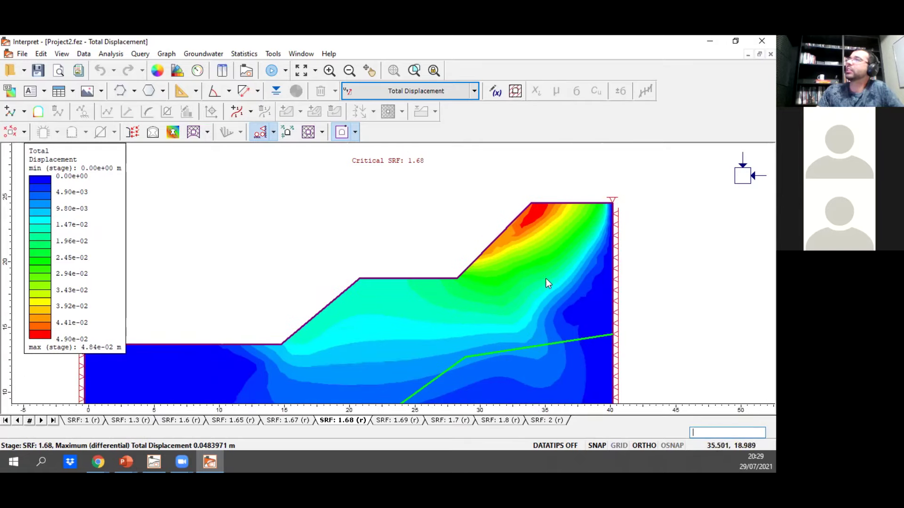
left_click_drag(478, 306, 565, 241)
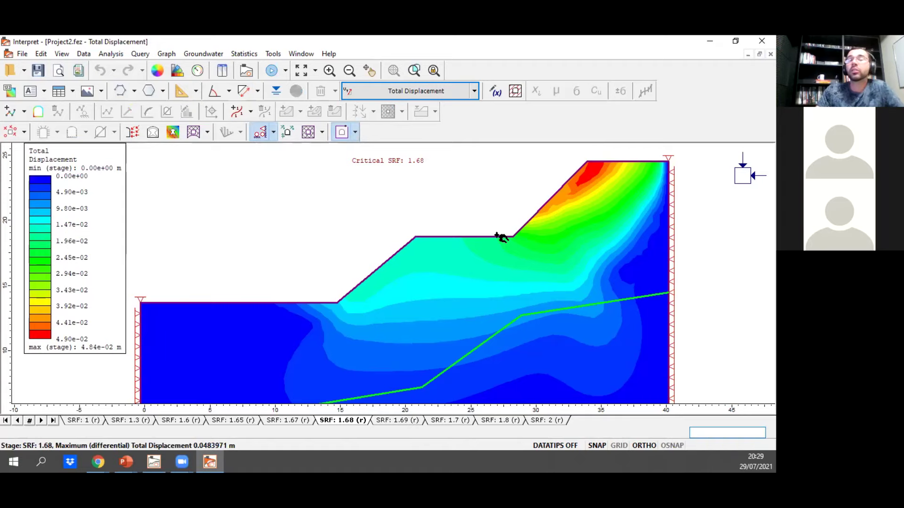
left_click_drag(496, 235, 458, 270)
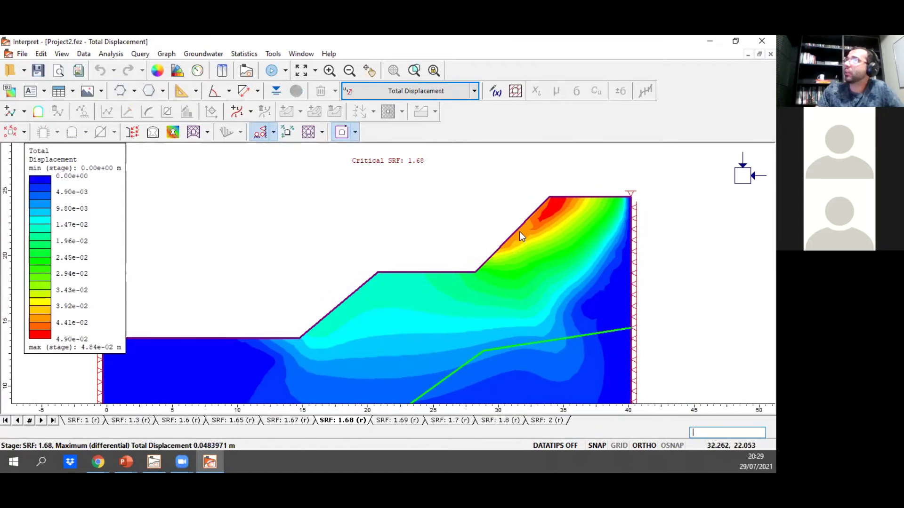
scroll(549, 212, "up", 1)
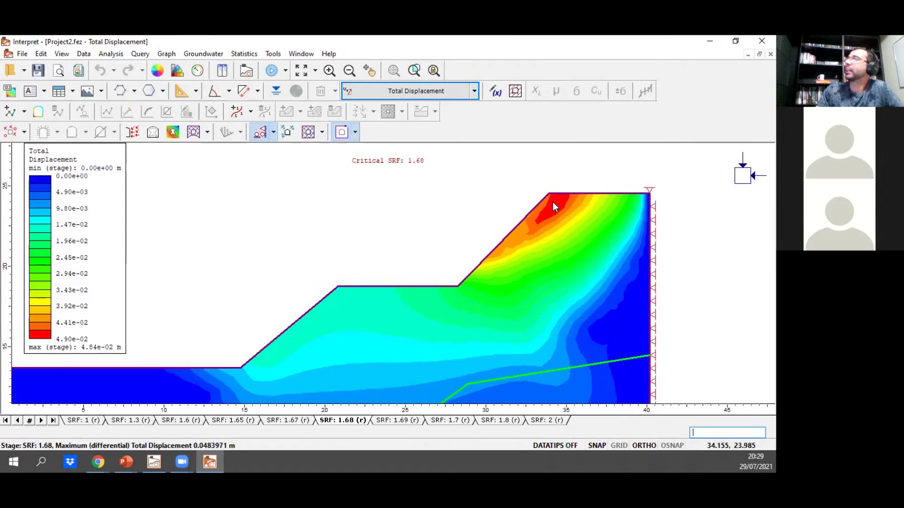
scroll(553, 202, "up", 1)
scroll(552, 206, "down", 4)
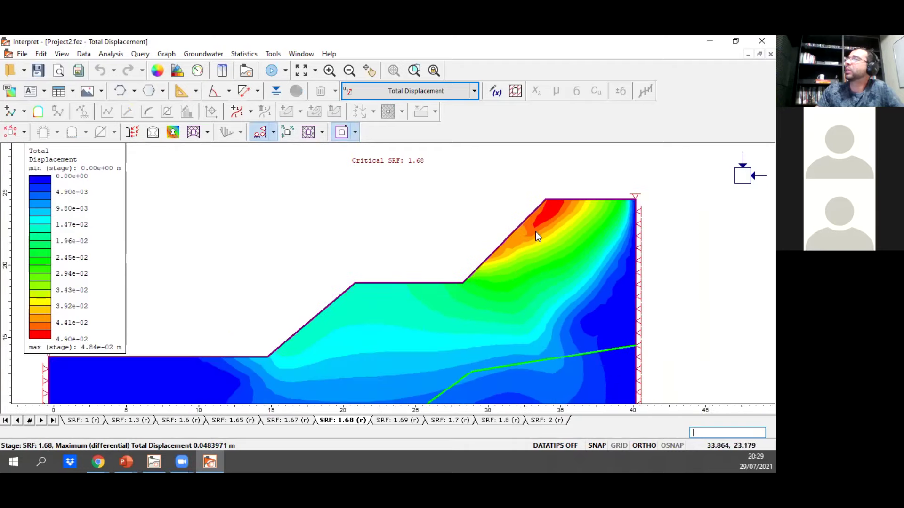
scroll(547, 221, "up", 1)
scroll(549, 221, "down", 2)
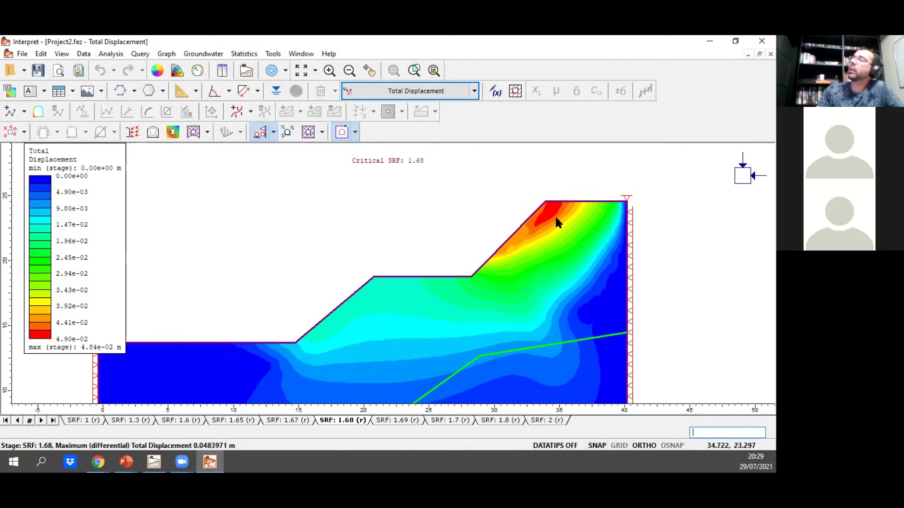
scroll(556, 217, "down", 1)
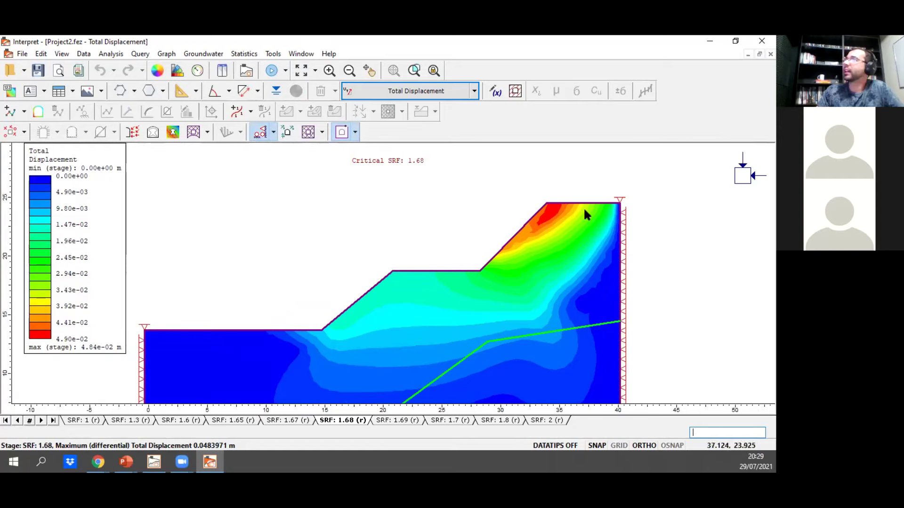
scroll(541, 226, "down", 1)
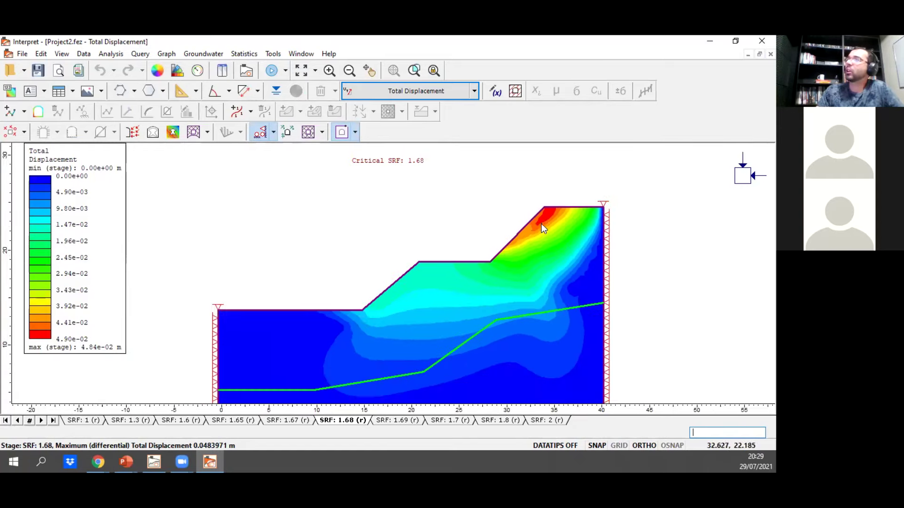
scroll(537, 236, "down", 1)
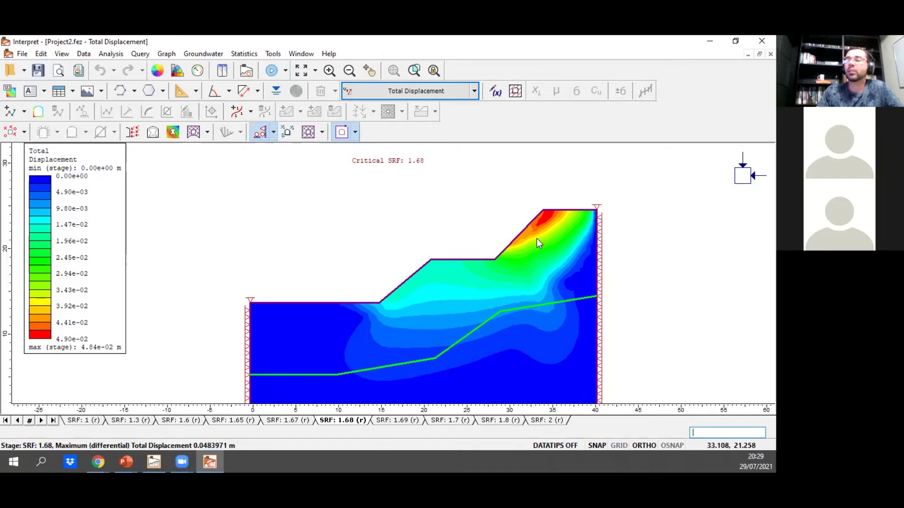
scroll(535, 262, "down", 1)
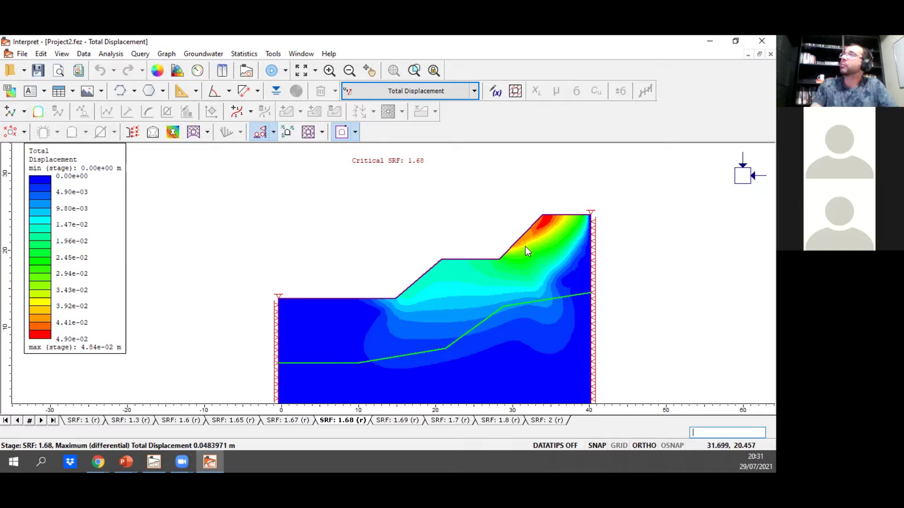
scroll(510, 255, "up", 1)
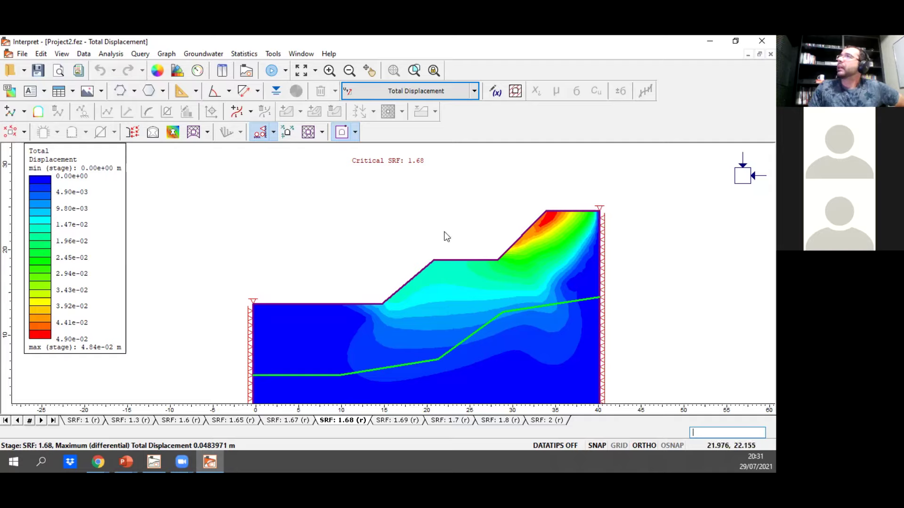
Look through the available result types, including the Seepage options, keeping the Total Displacement plot of the whole slope.
left_click(476, 92)
mouse_move(472, 106)
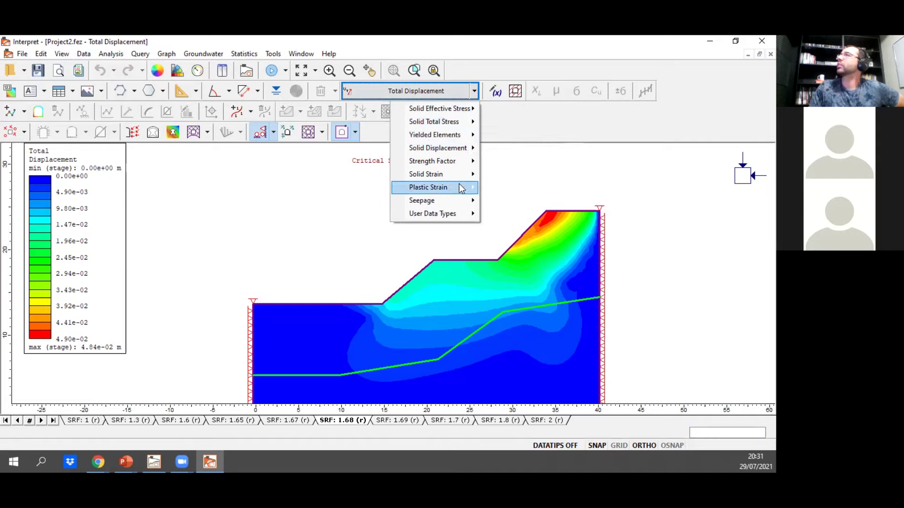
mouse_move(460, 202)
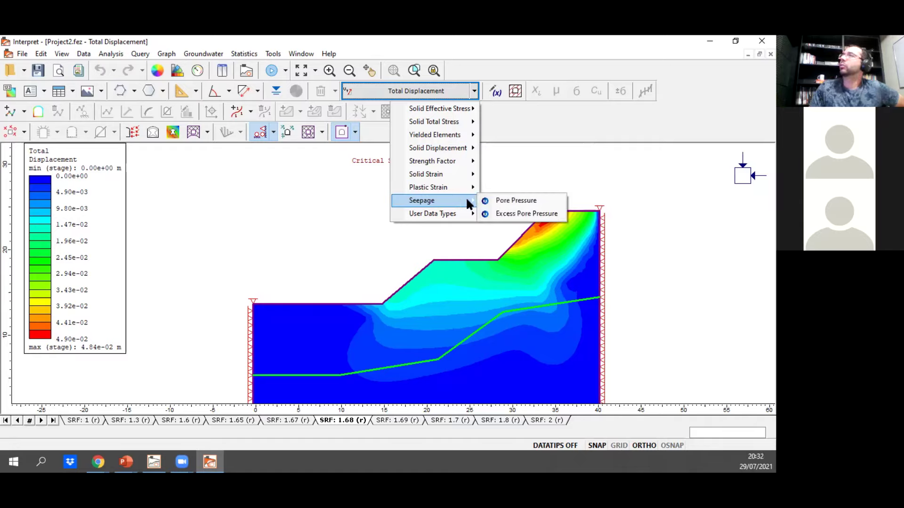
left_click(302, 225)
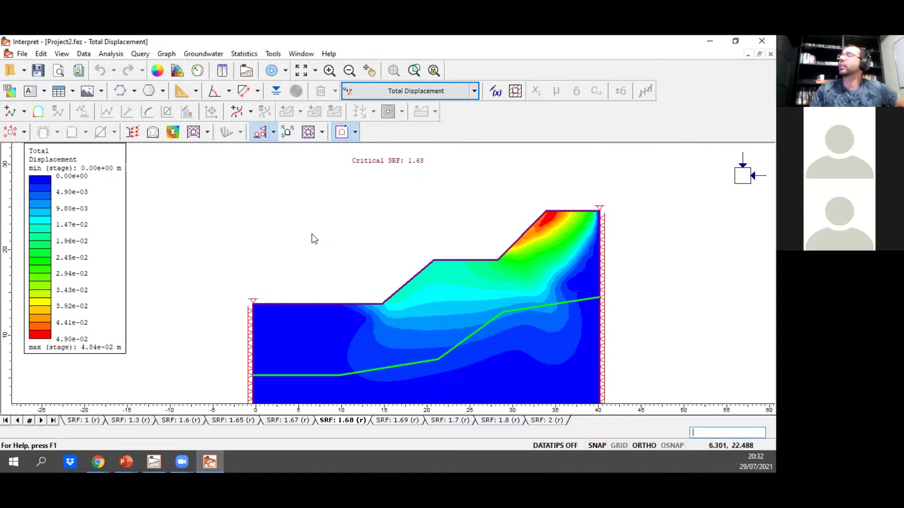
scroll(325, 228, "down", 1)
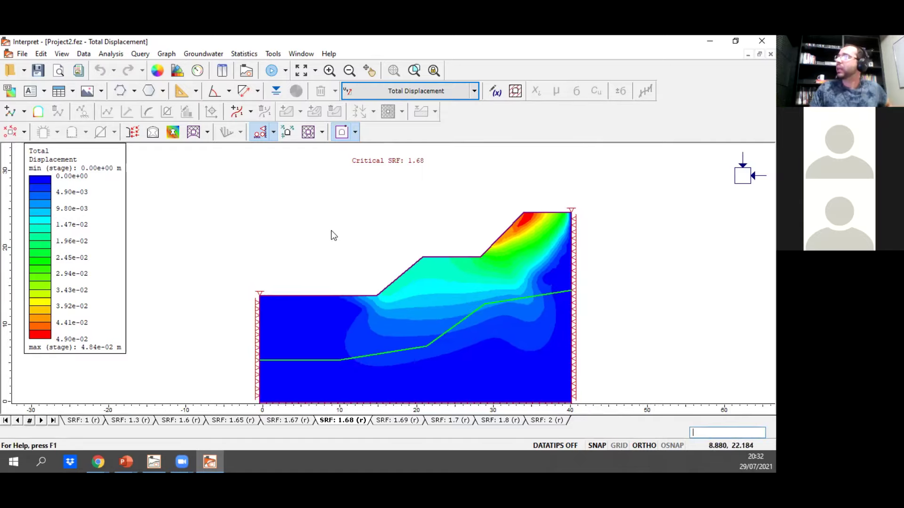
scroll(330, 235, "down", 1)
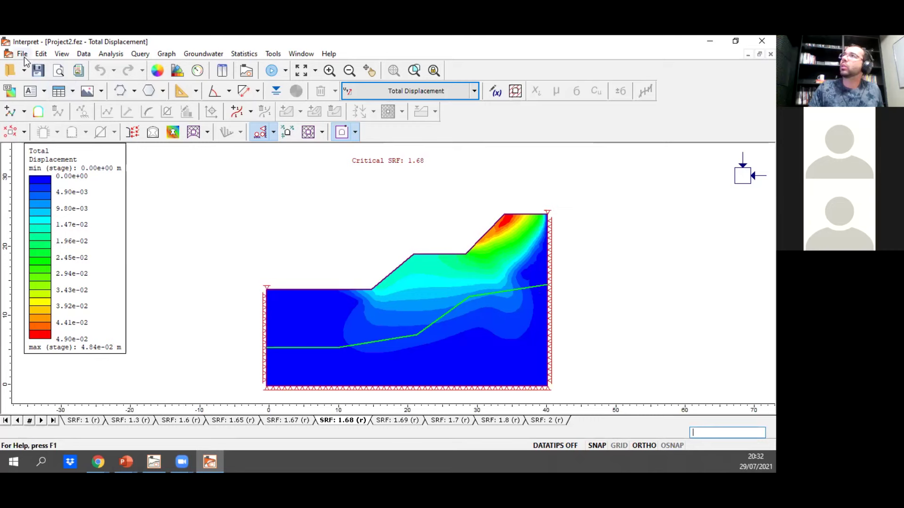
Return to the RS2 model and export it to Slide2 as Project2.sli in the desktop folder.
left_click(154, 462)
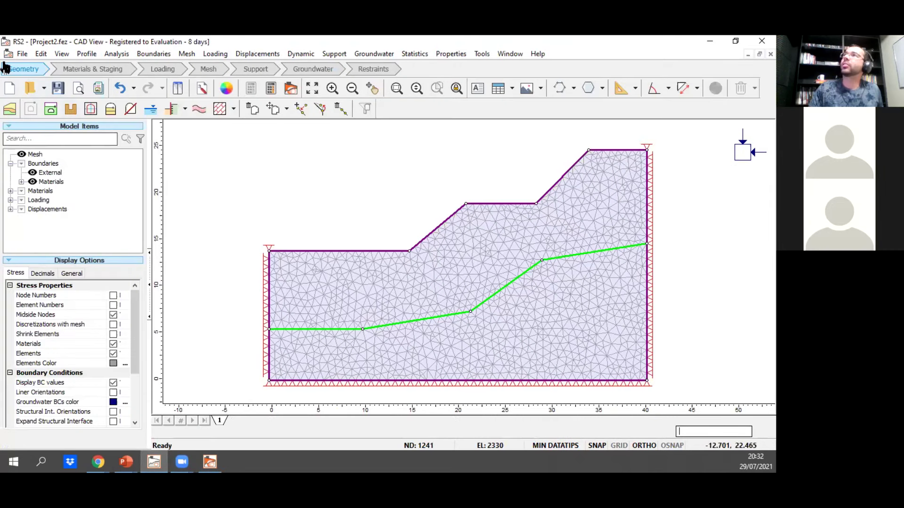
left_click(22, 54)
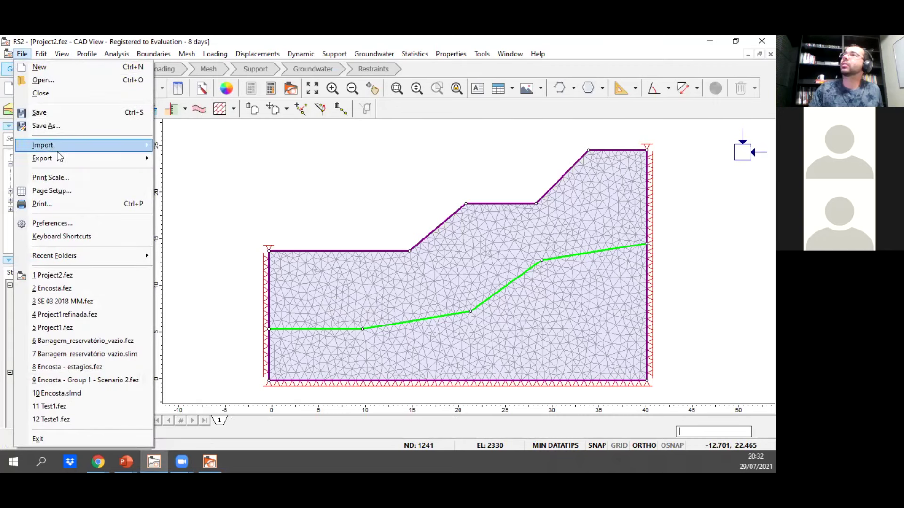
mouse_move(77, 159)
left_click(193, 171)
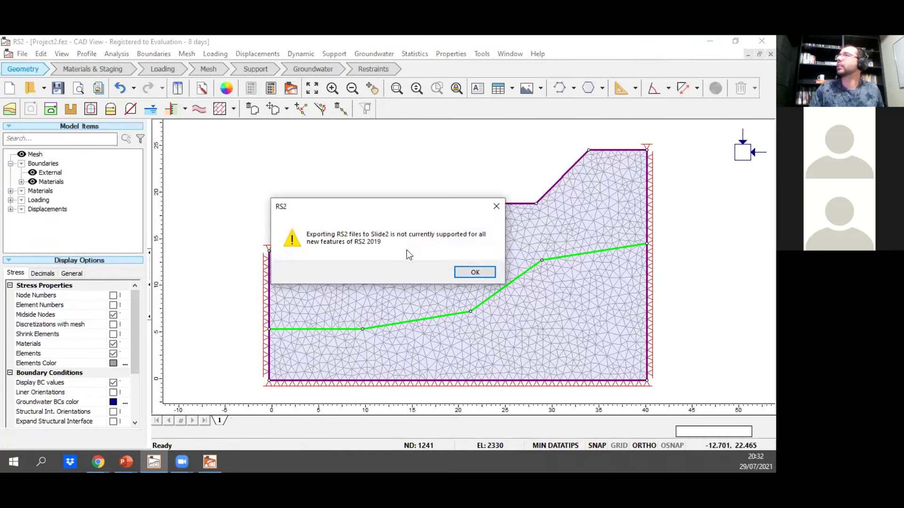
left_click(473, 272)
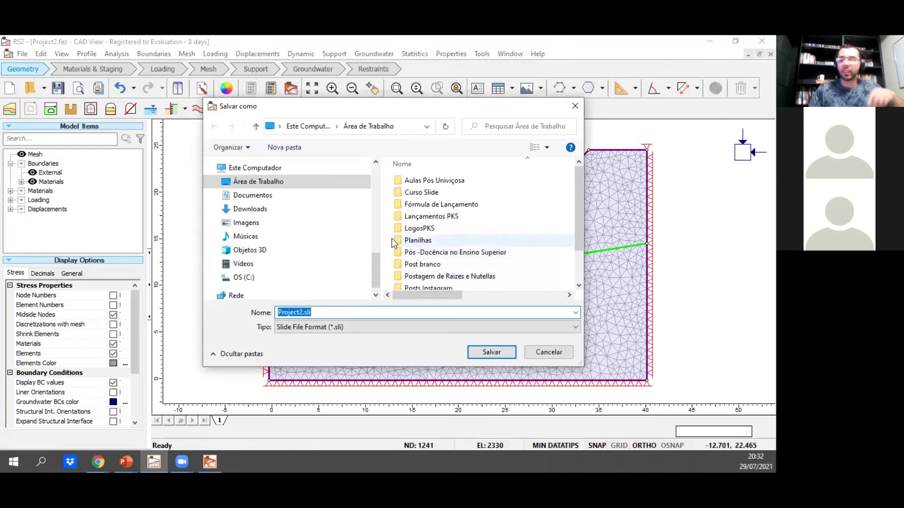
left_click(492, 353)
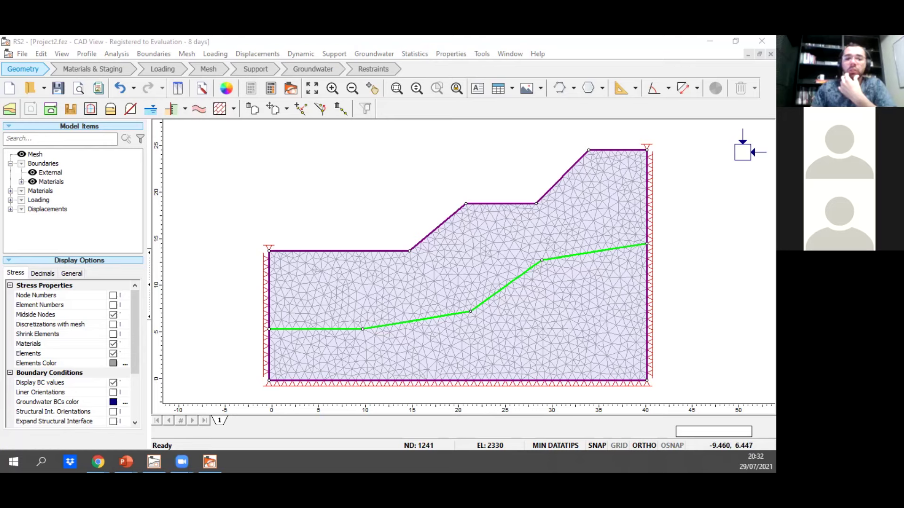
Switch to the "Exemplo 1 - Encosta" presentation and advance to the refined section's displacement result.
key("alt+Tab")
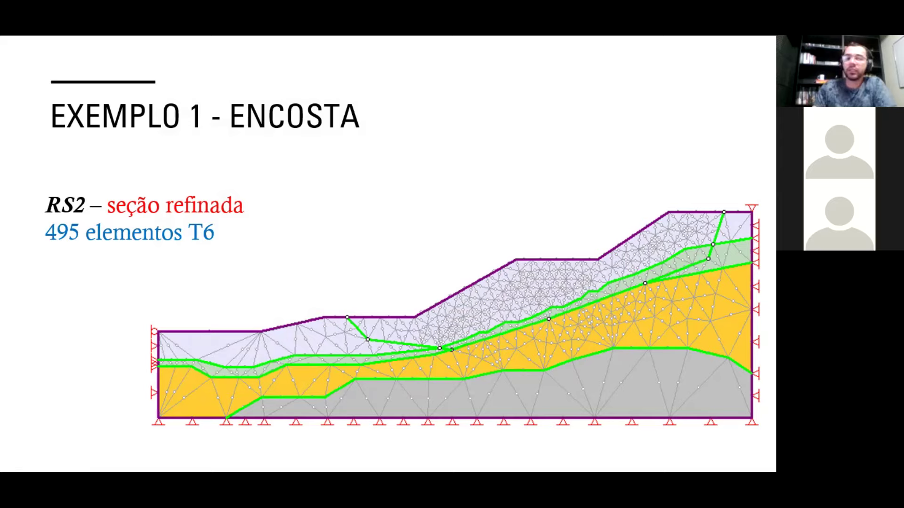
left_click(490, 245)
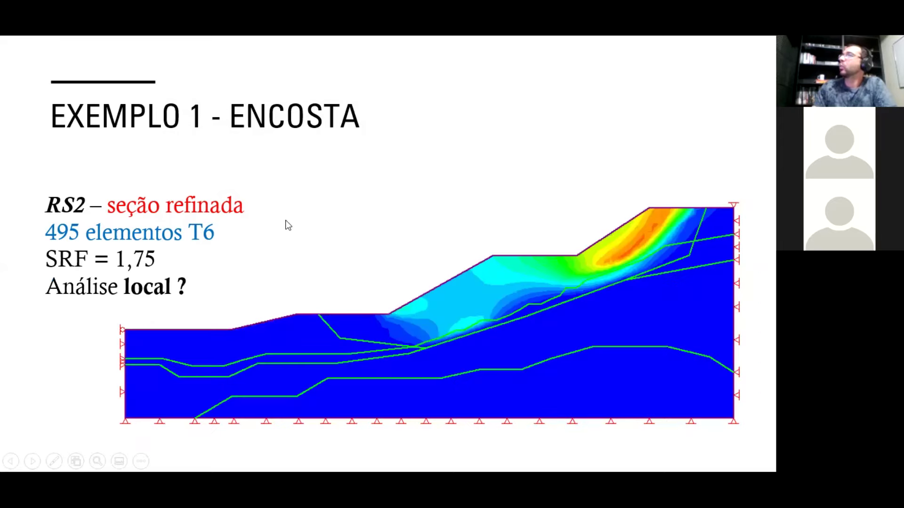
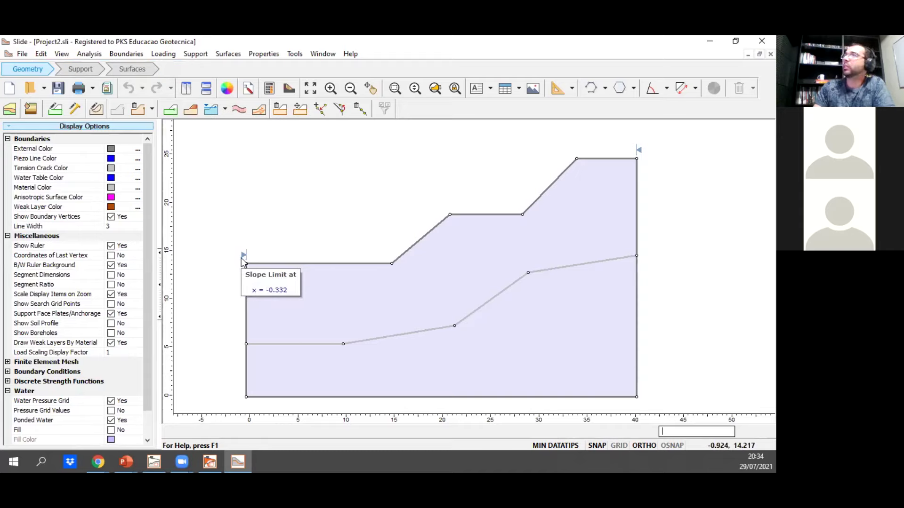
In the project settings of the exported Slide model, clear Bishop simplified and Janbu simplified, leaving only GLE/Morgenstern-Price as the analysis method.
left_click_drag(446, 204, 478, 203)
key("Escape")
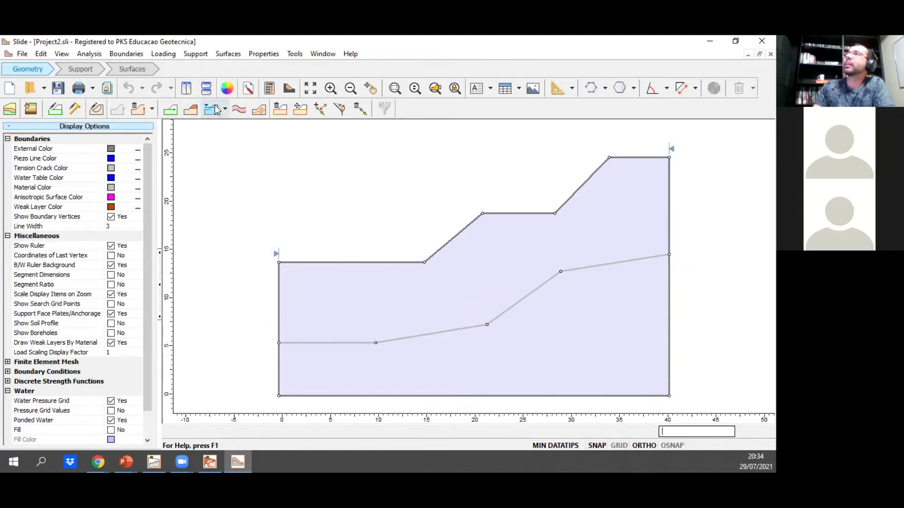
left_click(89, 54)
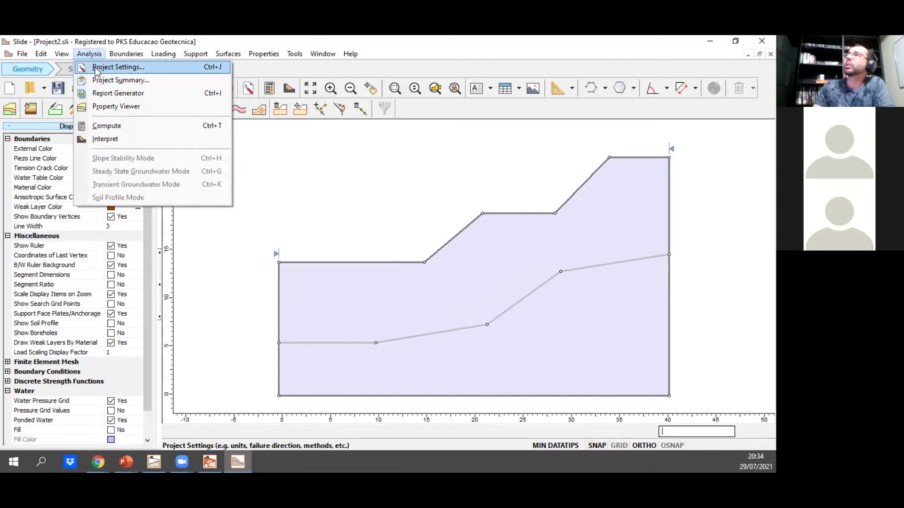
left_click(198, 200)
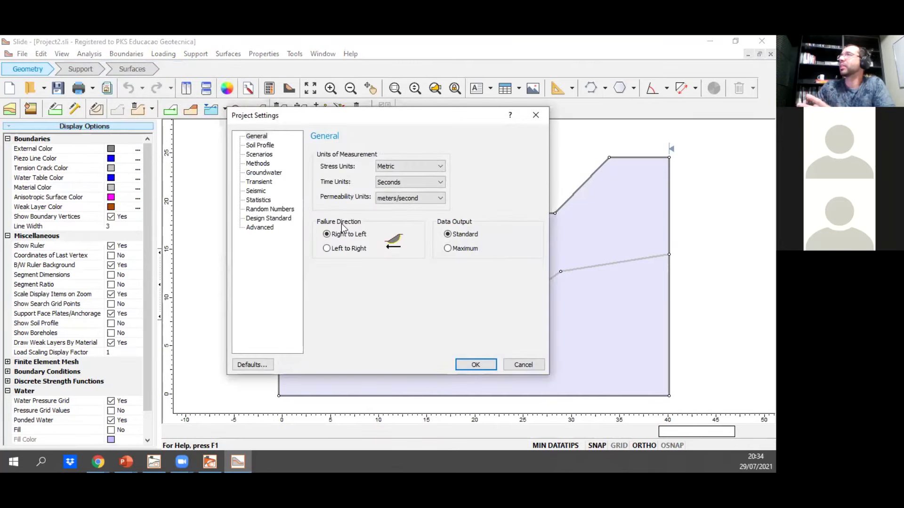
left_click(263, 165)
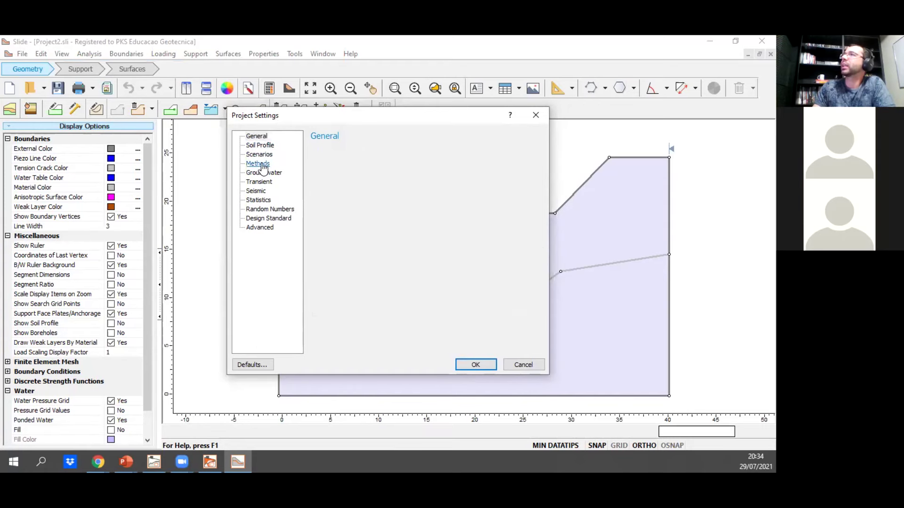
left_click(328, 202)
left_click(328, 247)
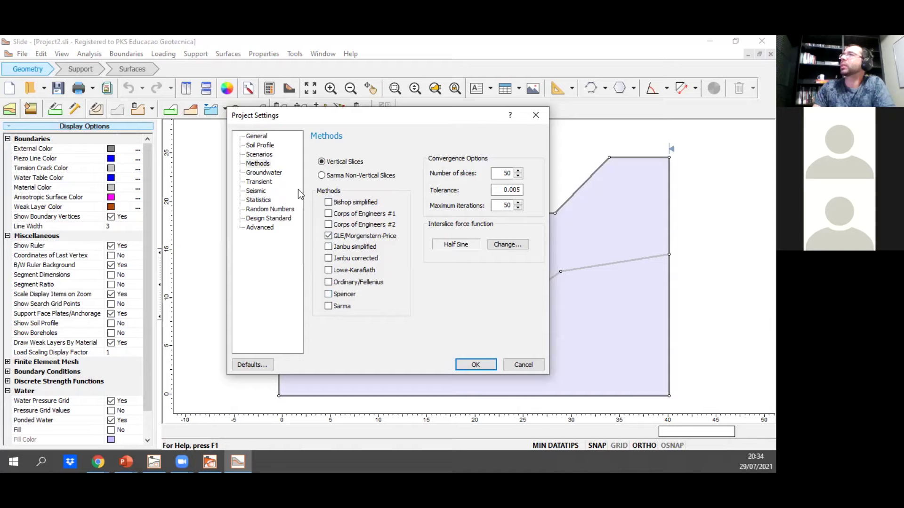
left_click(258, 137)
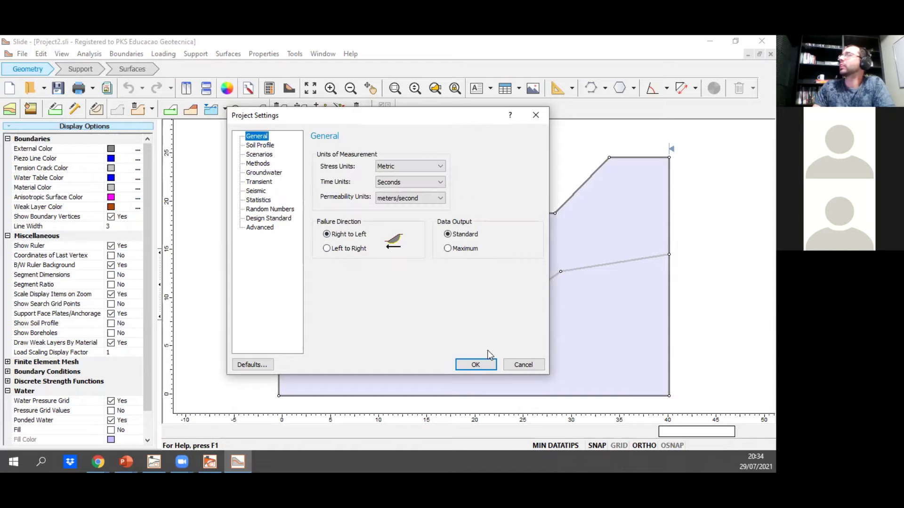
left_click(475, 365)
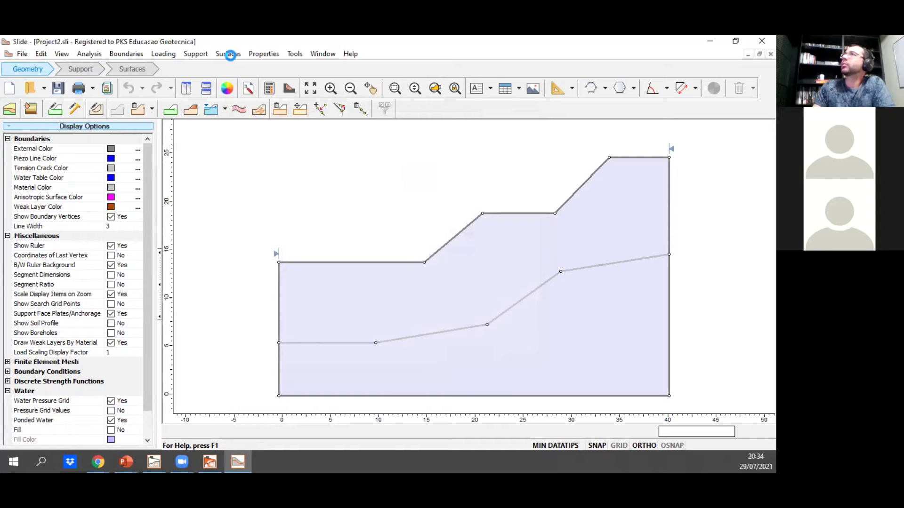
Set the slip surface type to Non-Circular with the Cuckoo Search method.
left_click(228, 54)
left_click(237, 66)
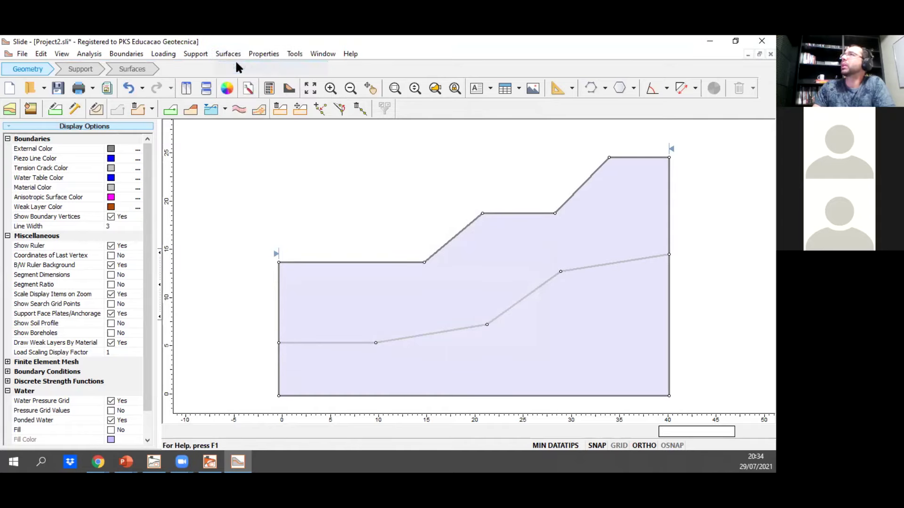
left_click(399, 197)
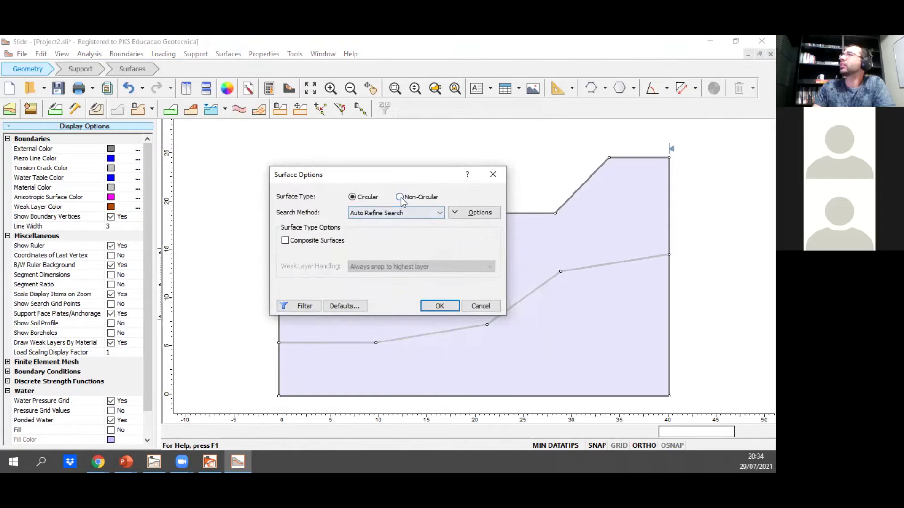
left_click_drag(348, 168, 233, 117)
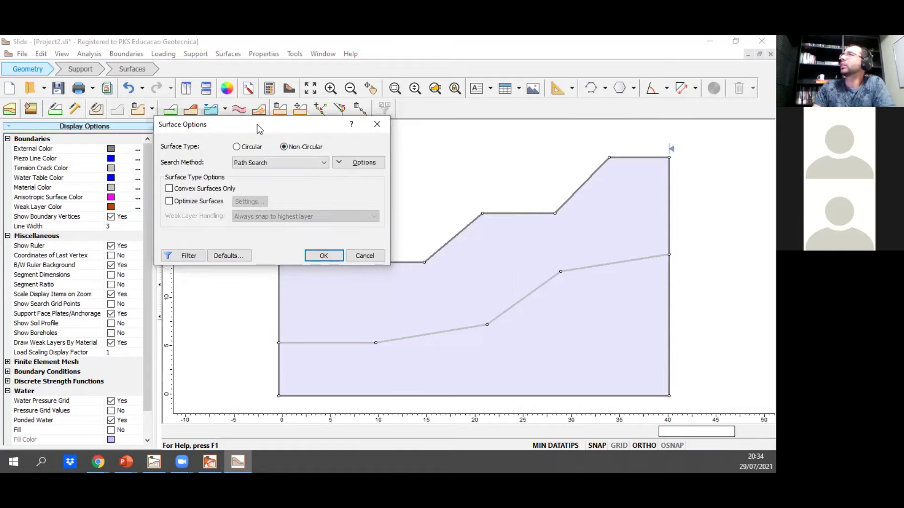
left_click(295, 161)
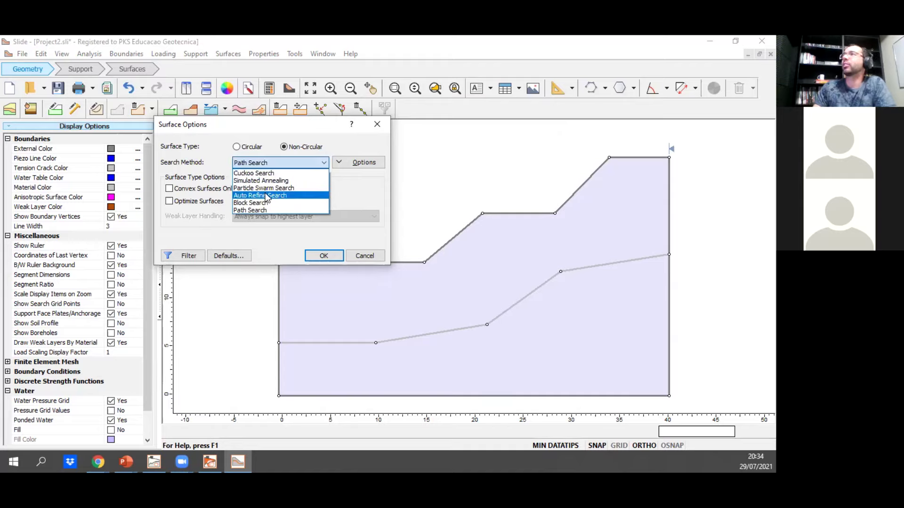
left_click(262, 173)
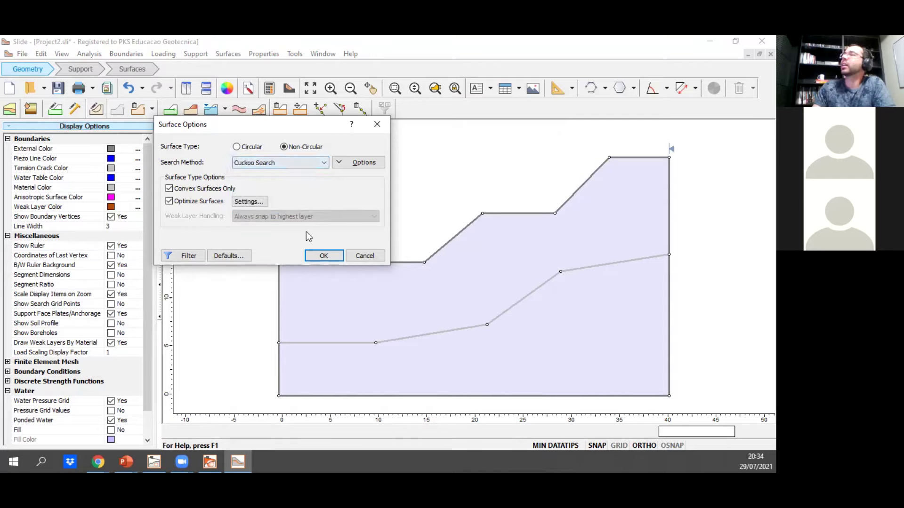
left_click(323, 257)
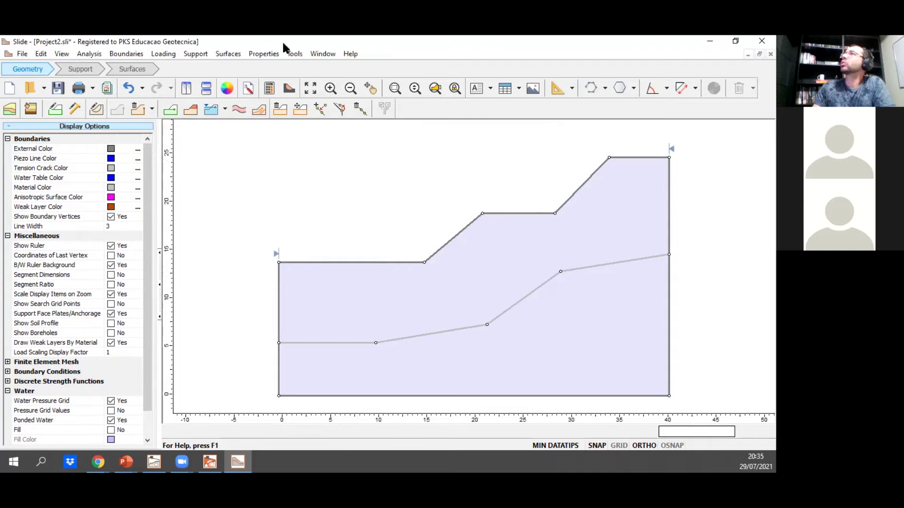
Review Material 1's unit weight, cohesion and friction angle and the available strength types, keeping Mohr-Coulomb.
left_click(265, 54)
left_click(281, 69)
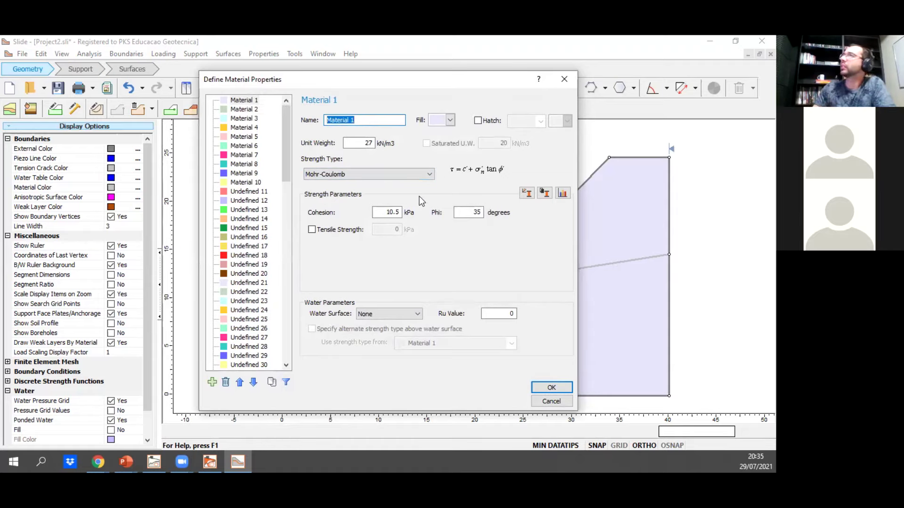
left_click(416, 175)
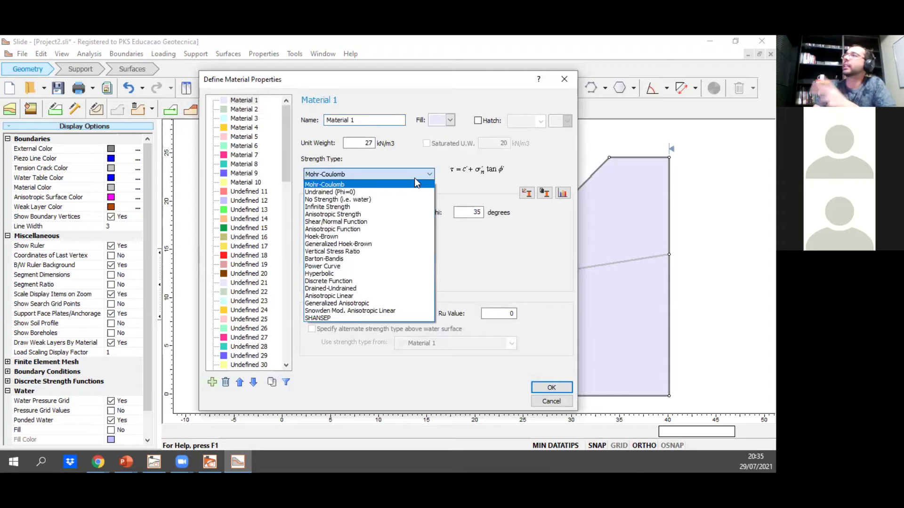
left_click(498, 273)
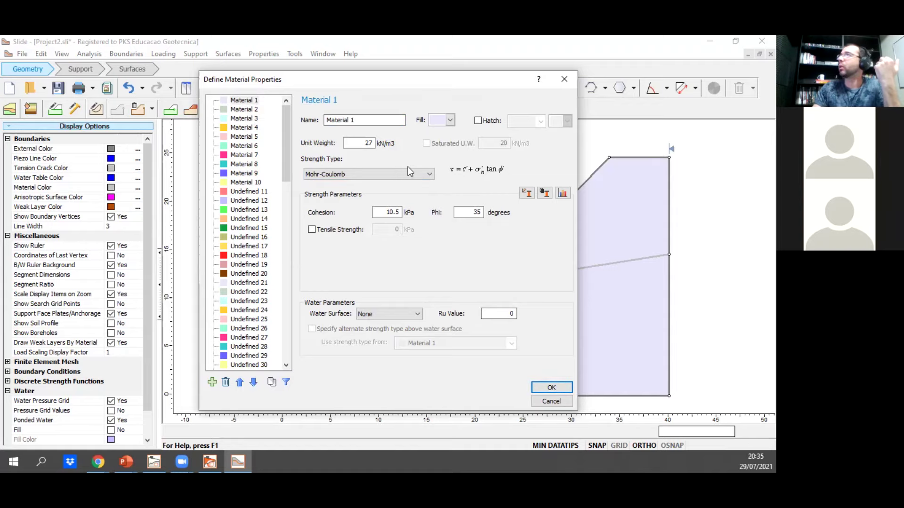
left_click(542, 387)
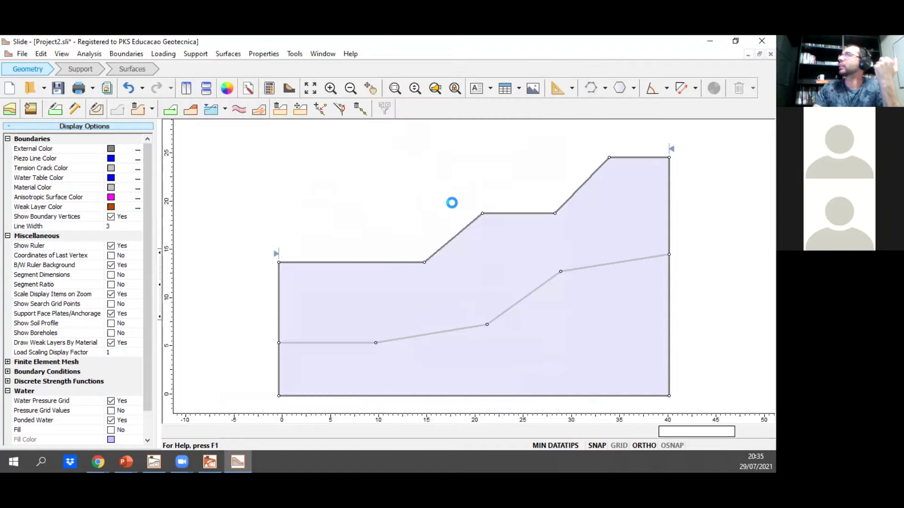
Compute the Slide model and set the computation's execution priority to Highest.
left_click(270, 89)
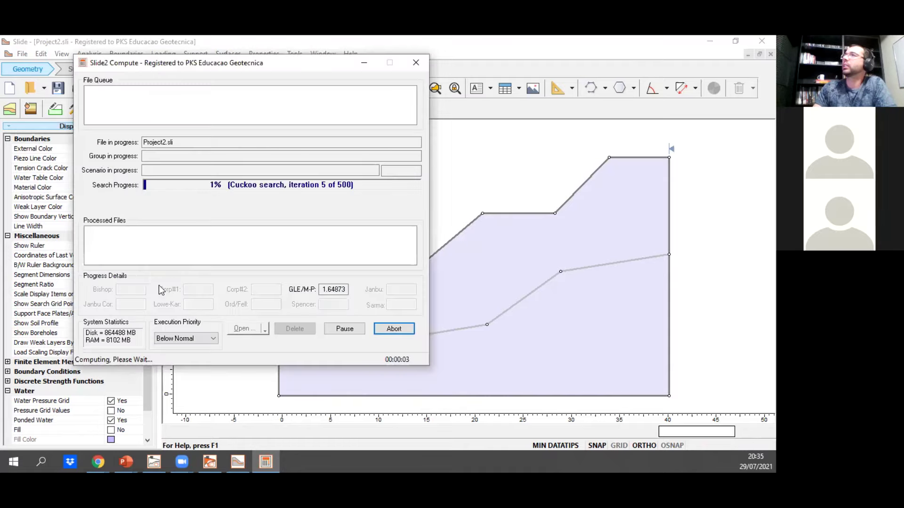
left_click(205, 338)
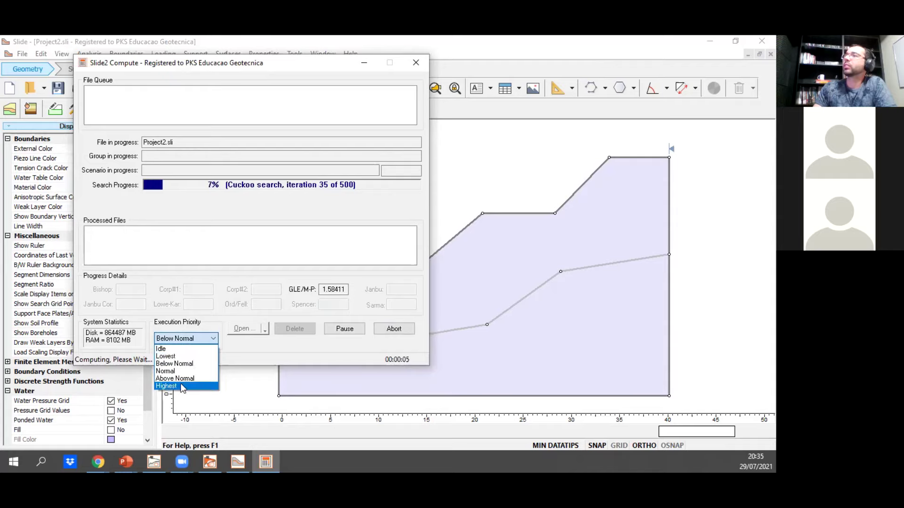
left_click(179, 384)
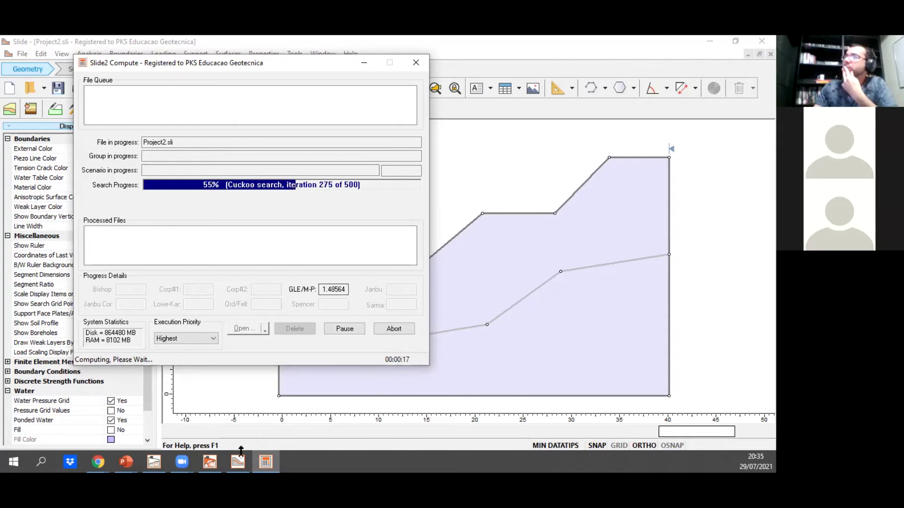
Switch to the RS2 Interpret window and examine the total displacement contours at SRF 1.68 during the computation.
left_click(210, 461)
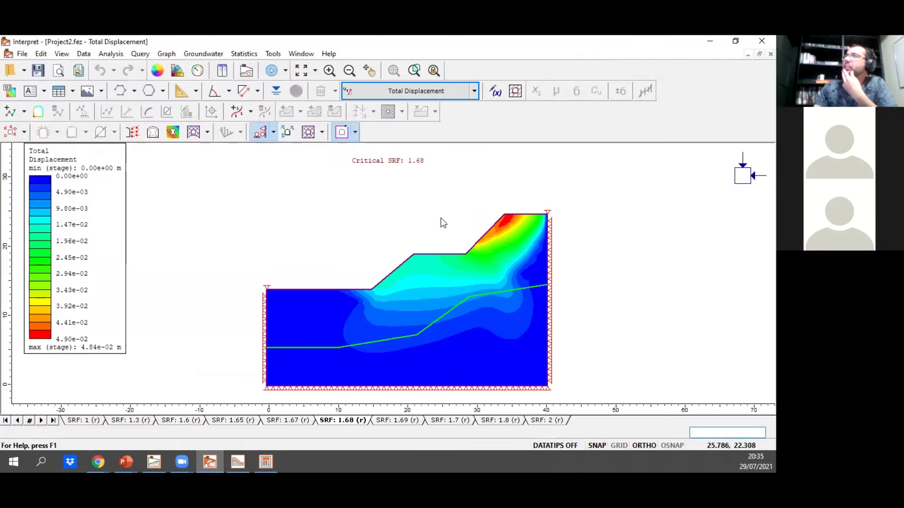
scroll(439, 215, "up", 2)
scroll(431, 187, "down", 1)
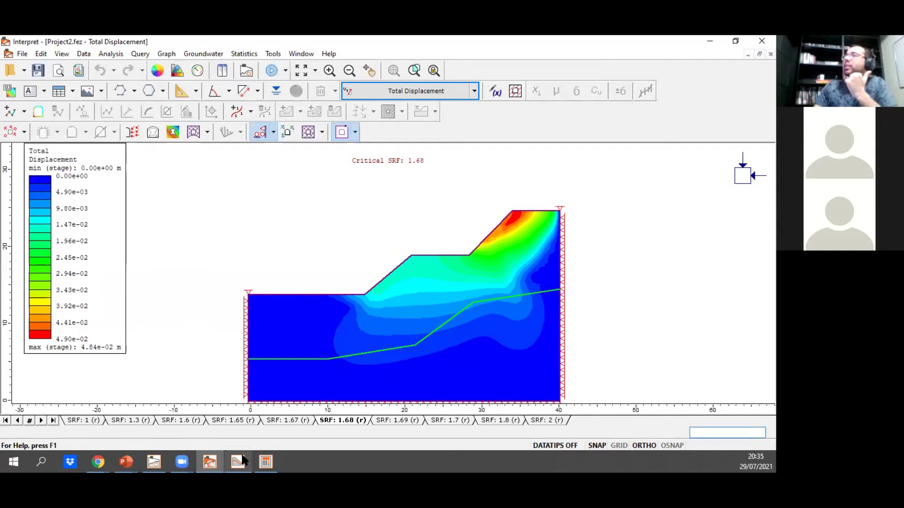
mouse_move(237, 461)
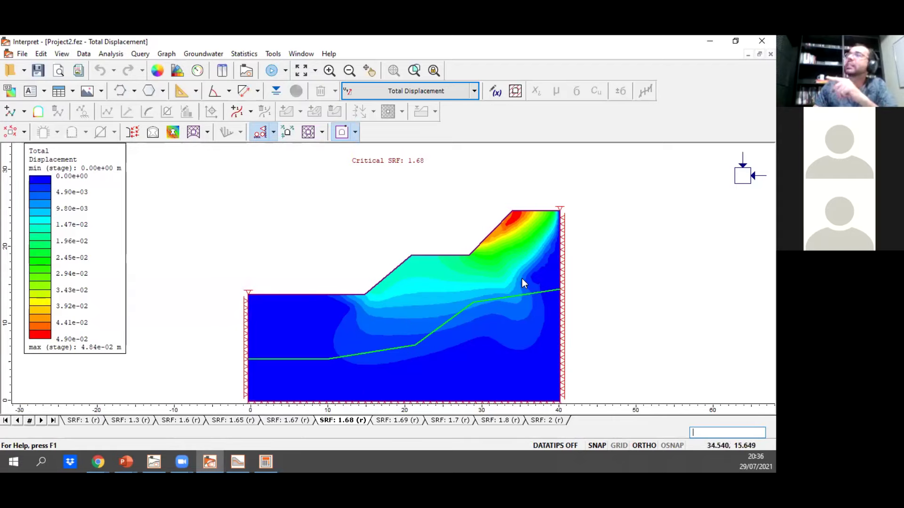
Return to the Slide model and open its computed results in Interpret to view the critical slip surface on the upper slope.
left_click(245, 460)
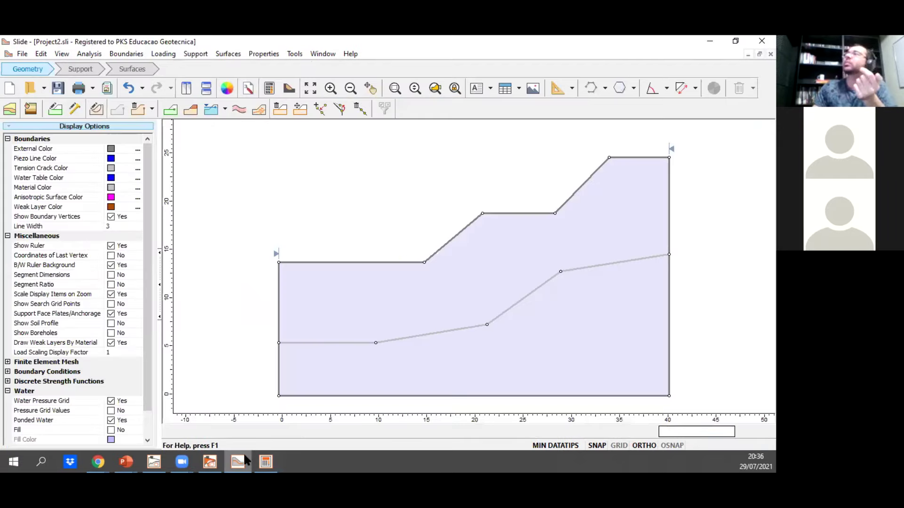
left_click(266, 460)
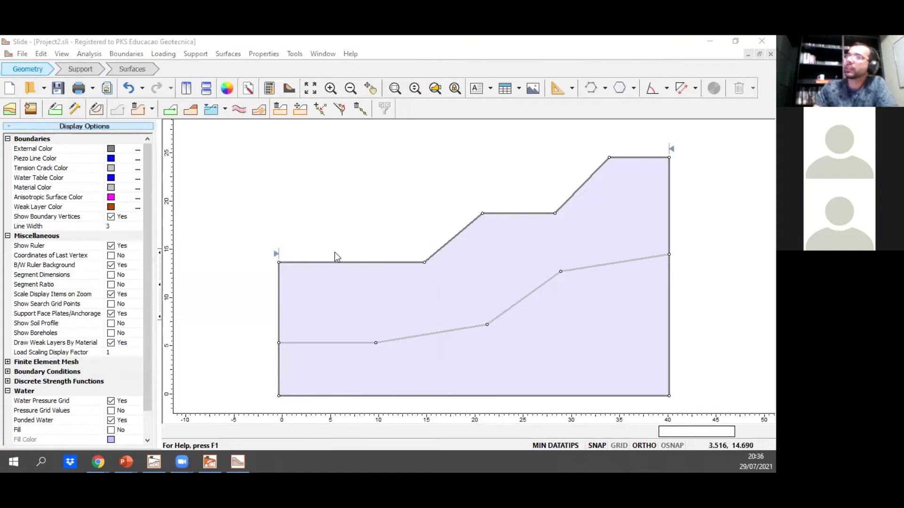
left_click(289, 88)
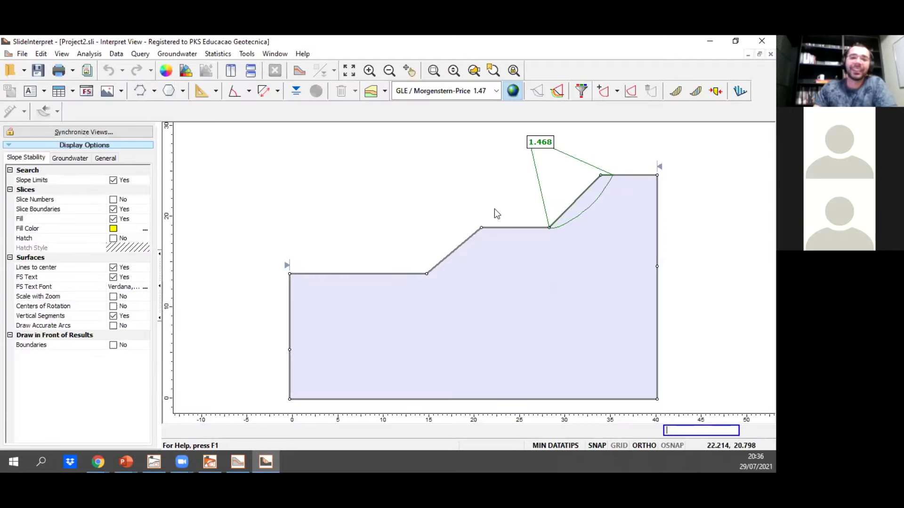
scroll(502, 202, "up", 1)
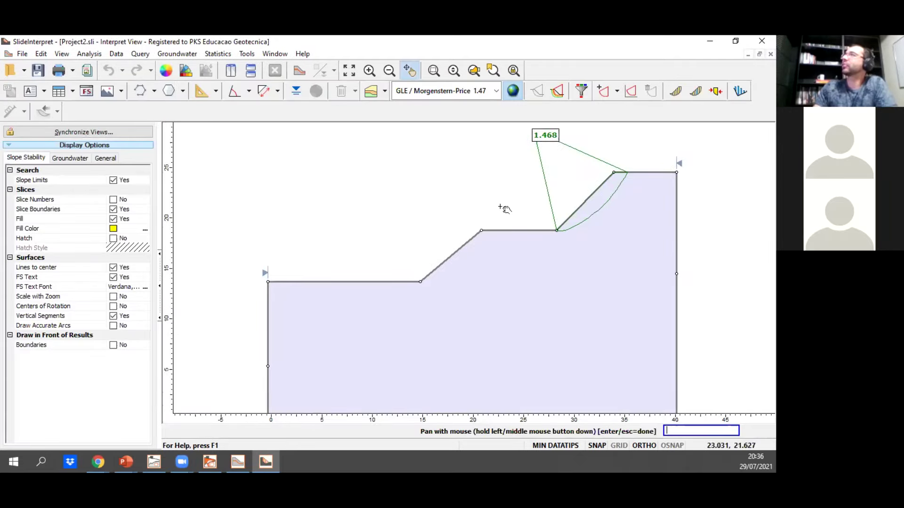
Display the slices of the GLE / Morgenstern-Price critical slip surface and examine the sliding mass on the upper slope.
left_click_drag(505, 230, 442, 260)
scroll(535, 218, "down", 1)
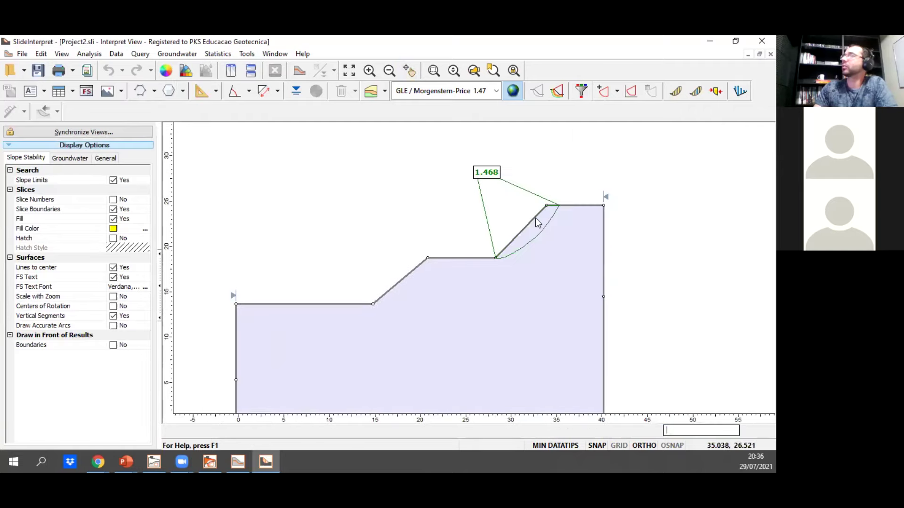
mouse_move(546, 228)
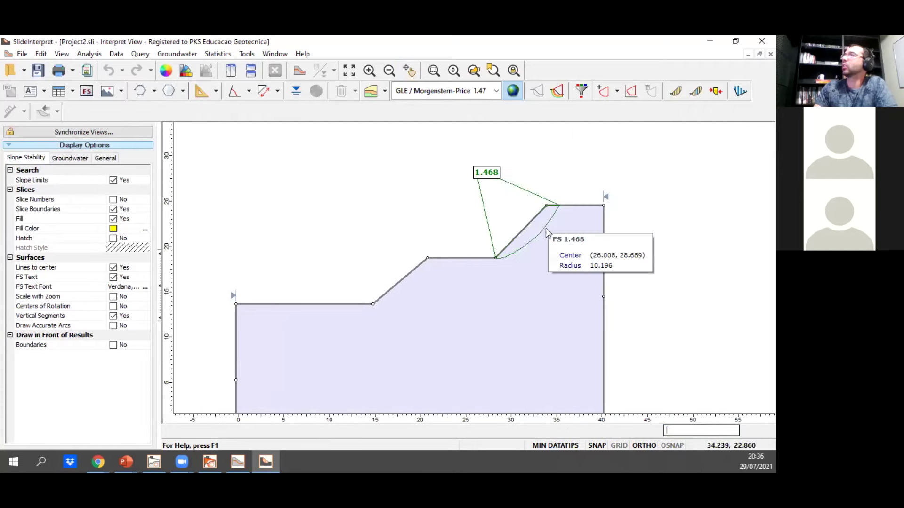
left_click(676, 91)
scroll(462, 181, "up", 1)
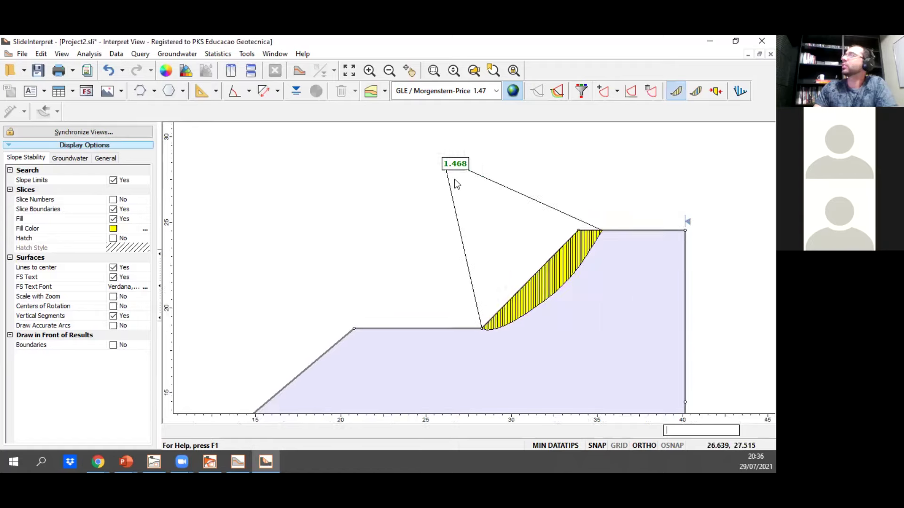
scroll(454, 182, "down", 2)
scroll(476, 206, "up", 1)
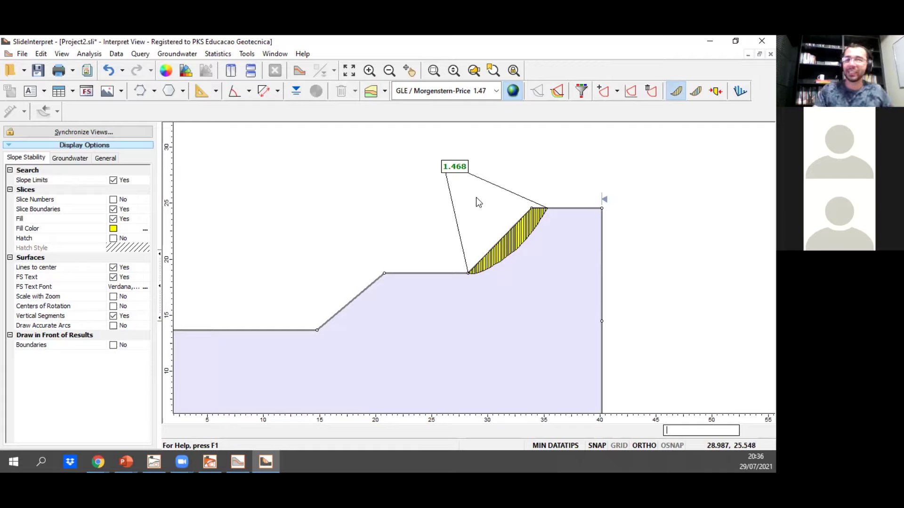
mouse_move(450, 200)
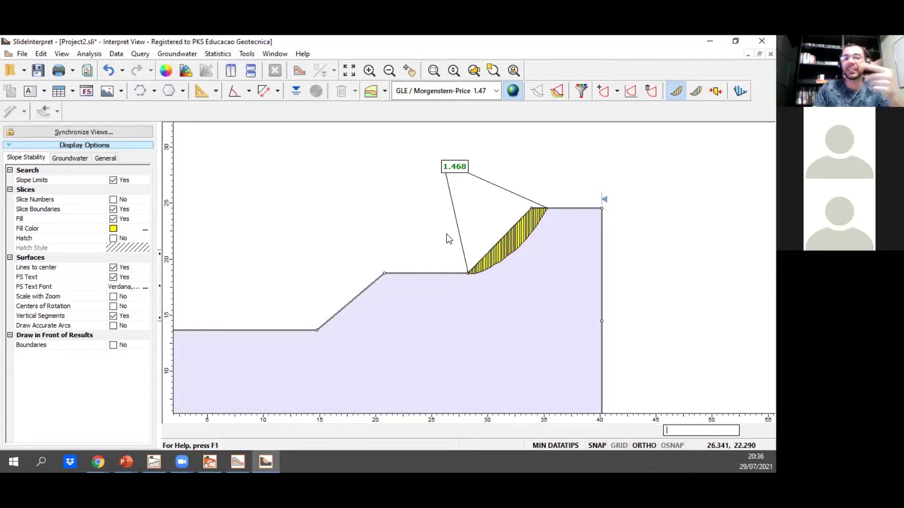
scroll(519, 254, "up", 2)
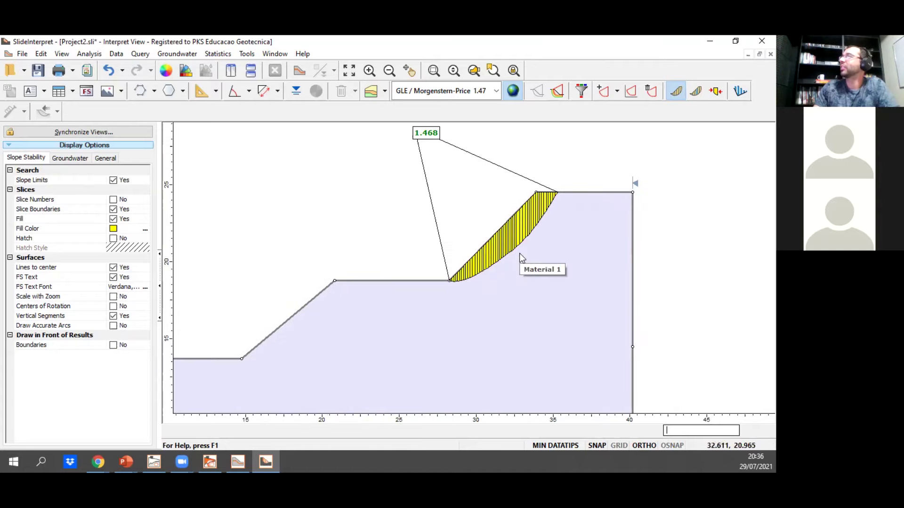
Copy the critical slip surface in Slide modeler format and check the RS2 Interpret and Slide model windows before returning to SlideInterpret.
right_click(513, 251)
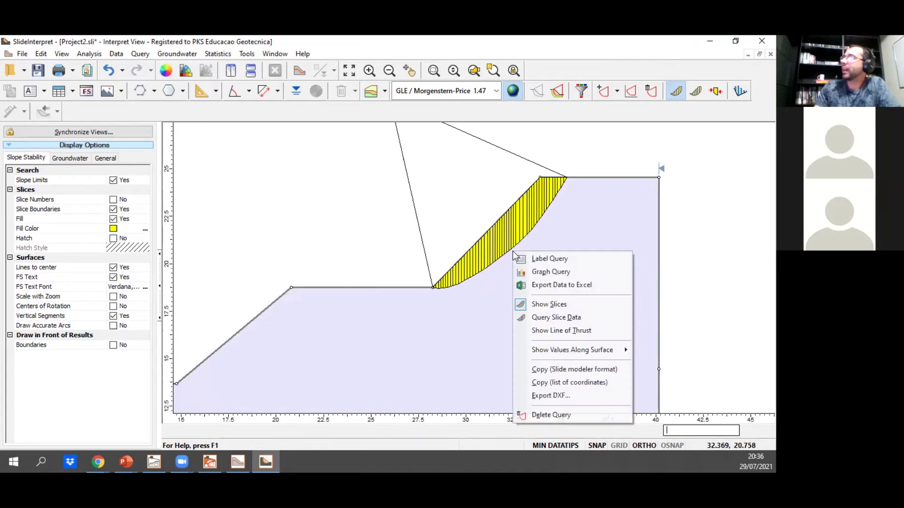
left_click(572, 370)
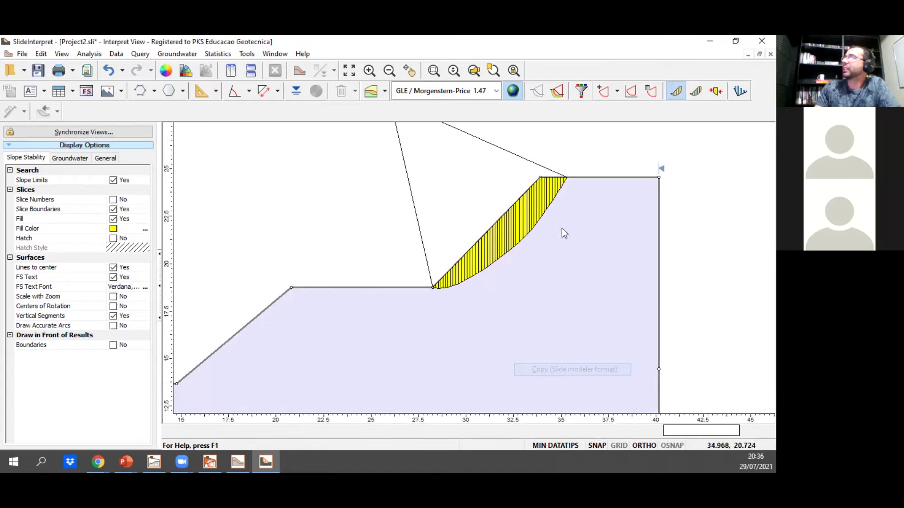
scroll(414, 342, "down", 1)
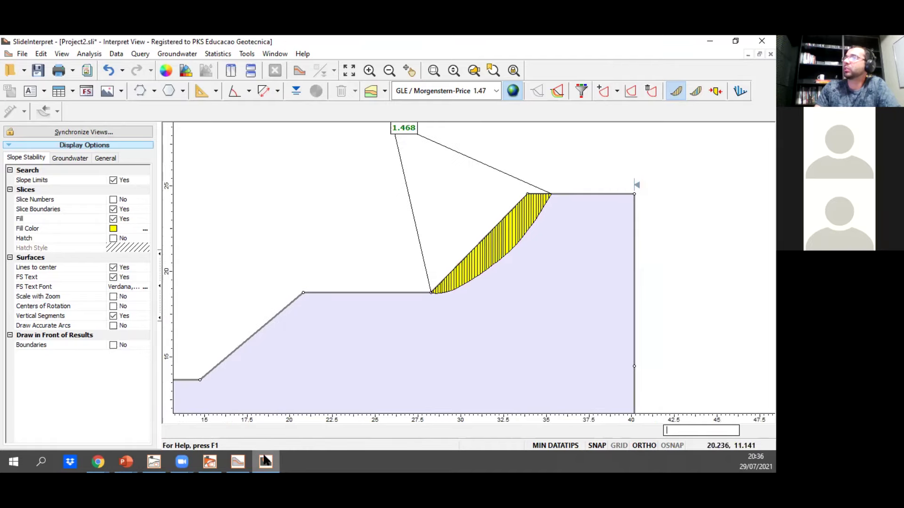
left_click(210, 461)
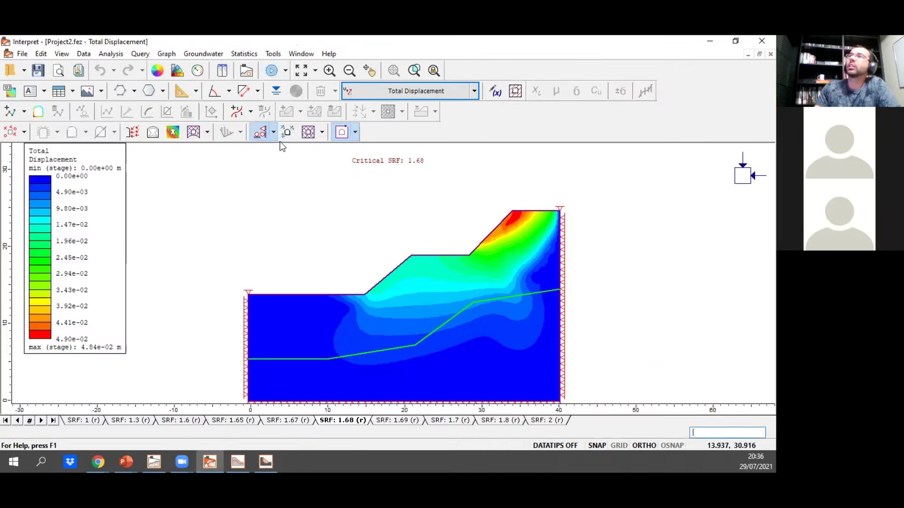
left_click(243, 459)
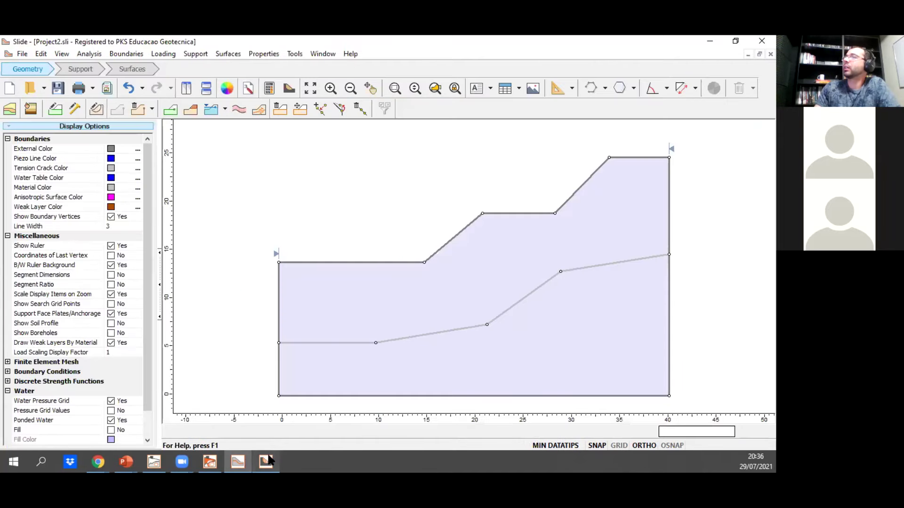
left_click(266, 462)
Copy the critical slip surface in Slide modeler format and paste it onto the total displacement contours in RS2 Interpret.
right_click(505, 258)
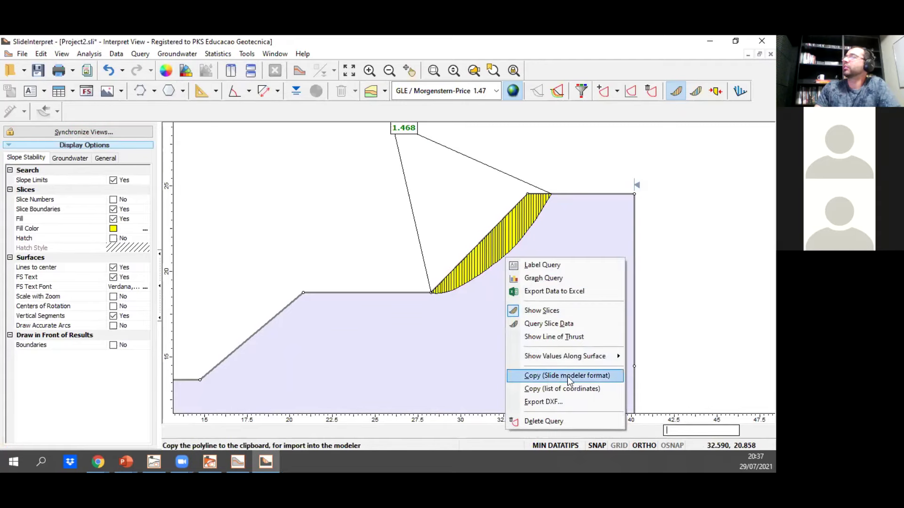
left_click(610, 382)
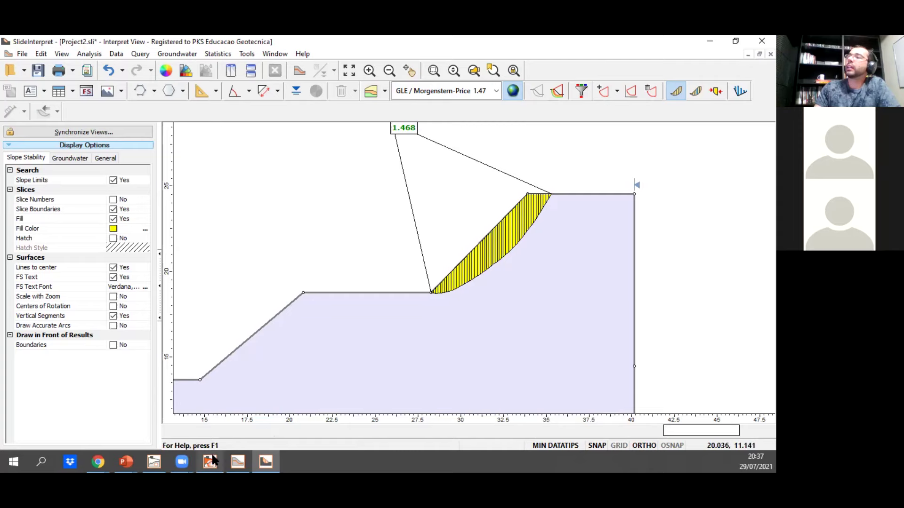
left_click(212, 461)
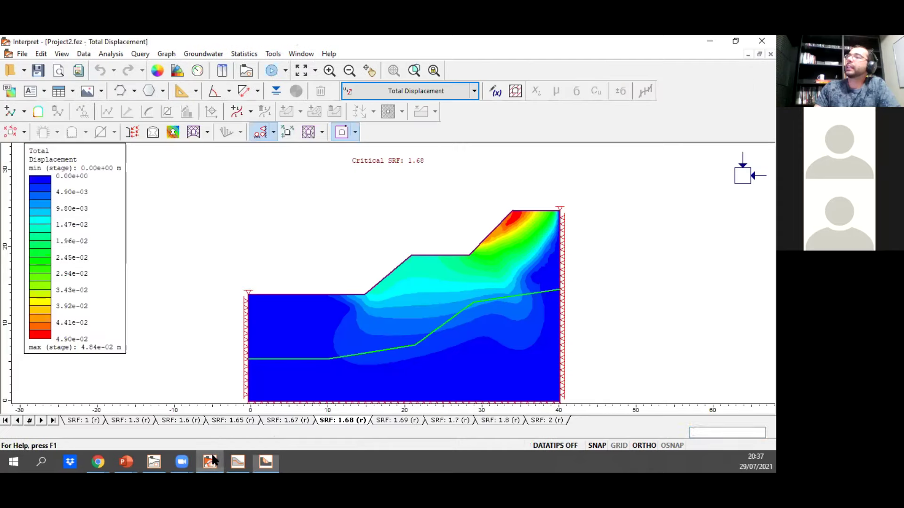
left_click(41, 54)
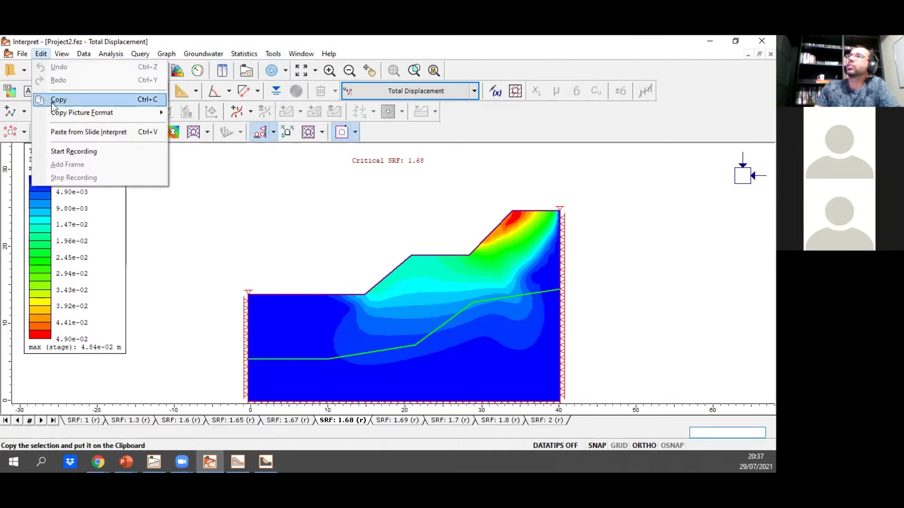
left_click(115, 130)
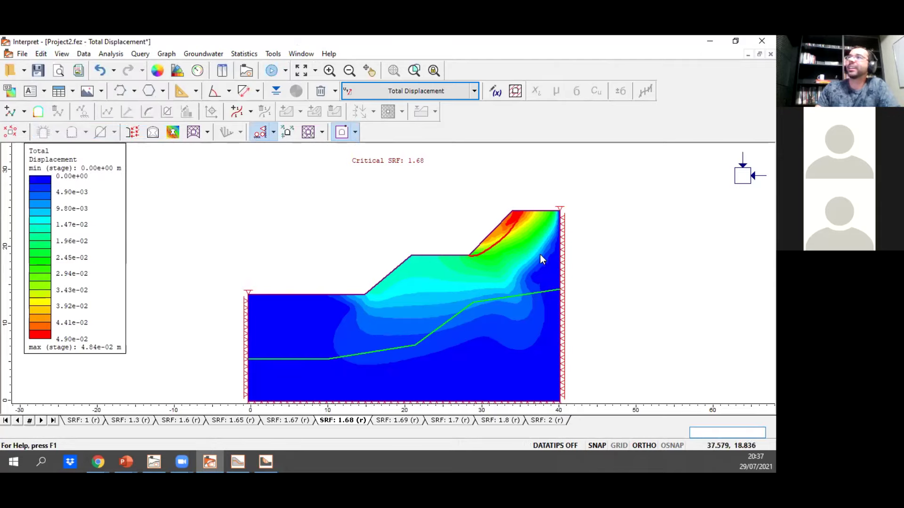
Compare the pasted slip surface with the total displacement contours on the upper slope at SRF 1.68.
scroll(541, 241, "up", 6)
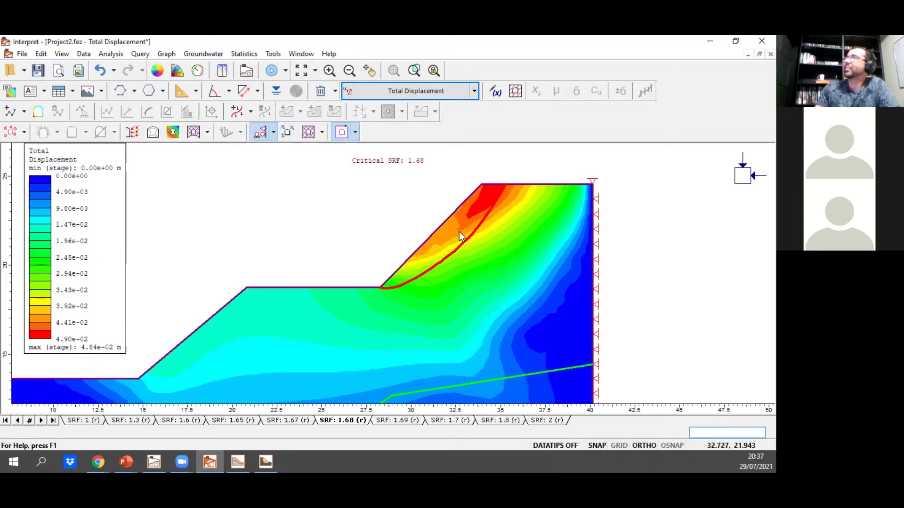
scroll(442, 236, "down", 3)
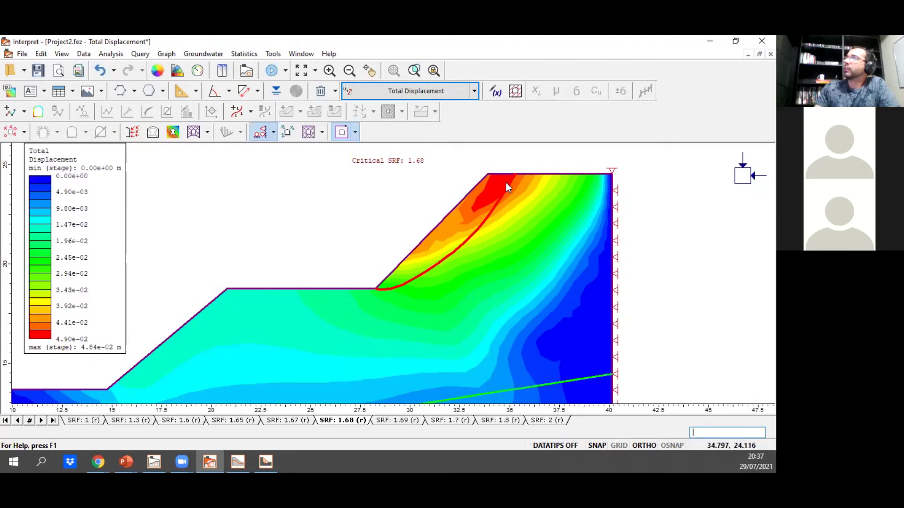
scroll(414, 240, "down", 2)
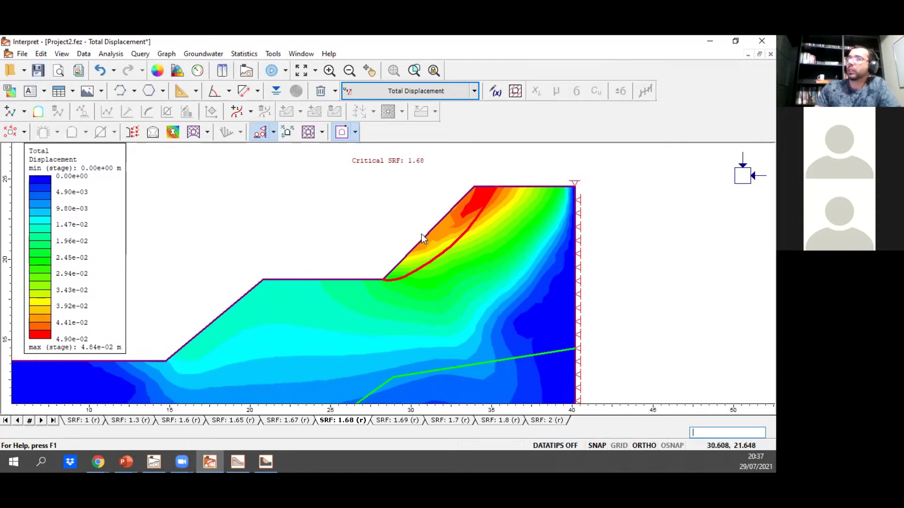
scroll(423, 238, "down", 1)
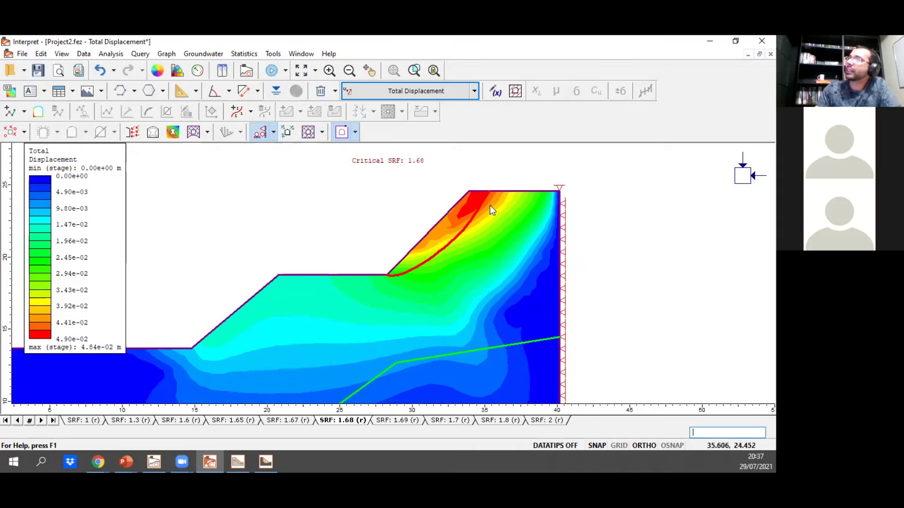
scroll(480, 214, "up", 1)
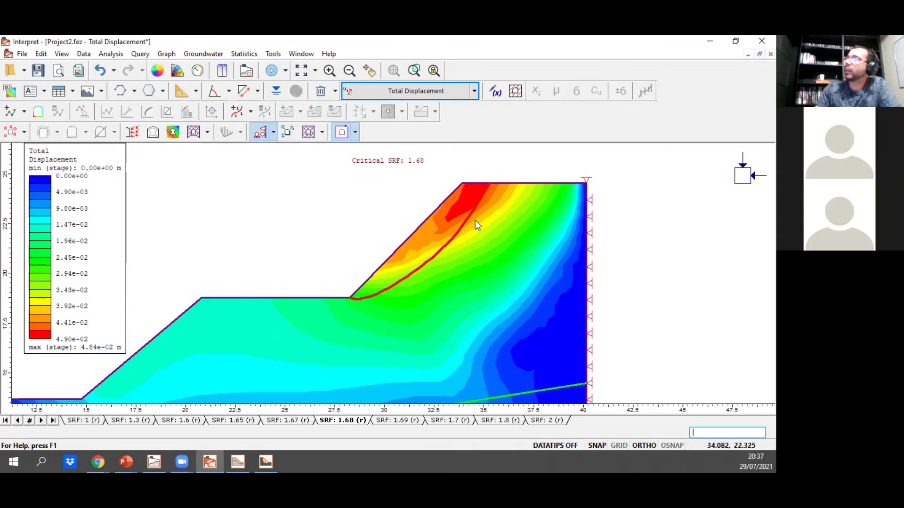
scroll(438, 251, "down", 1)
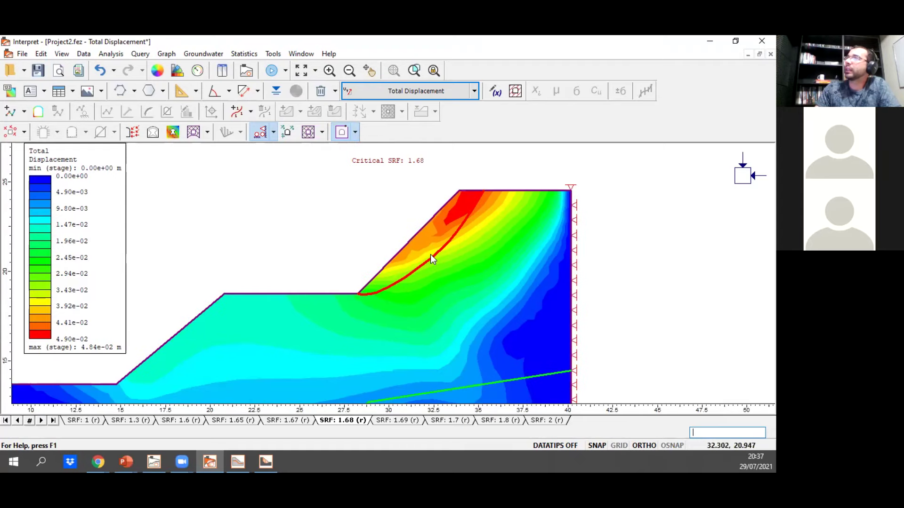
left_click_drag(430, 254, 542, 252)
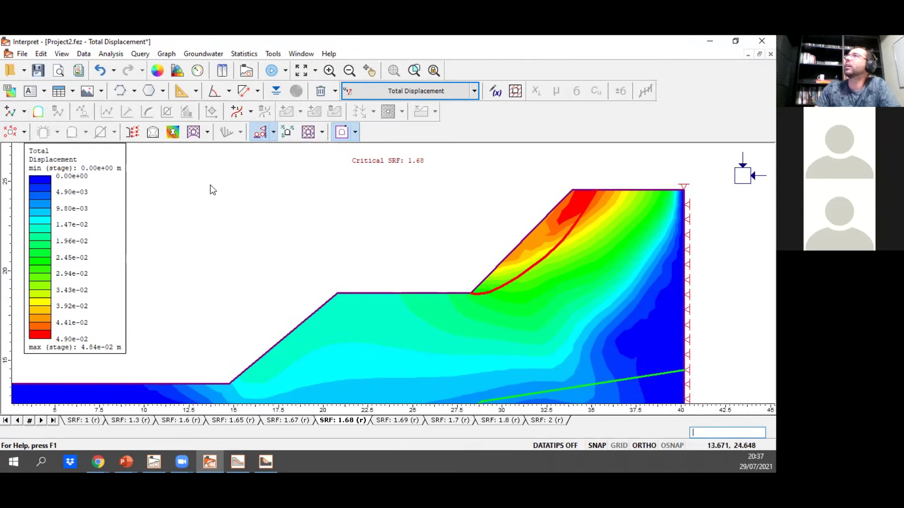
Show the deformation contours and the deformation vectors in turn to view the slope movement, hiding each one again.
left_click(177, 136)
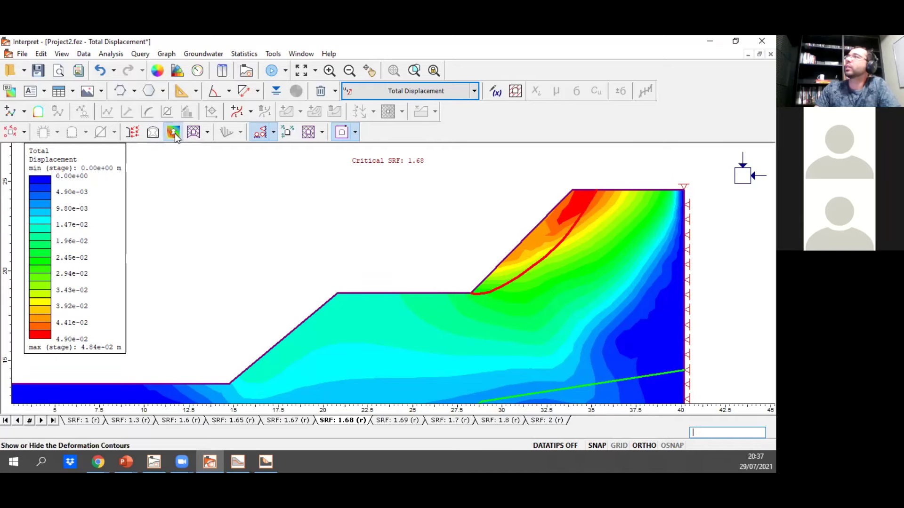
scroll(377, 250, "down", 1)
left_click_drag(381, 258, 428, 237)
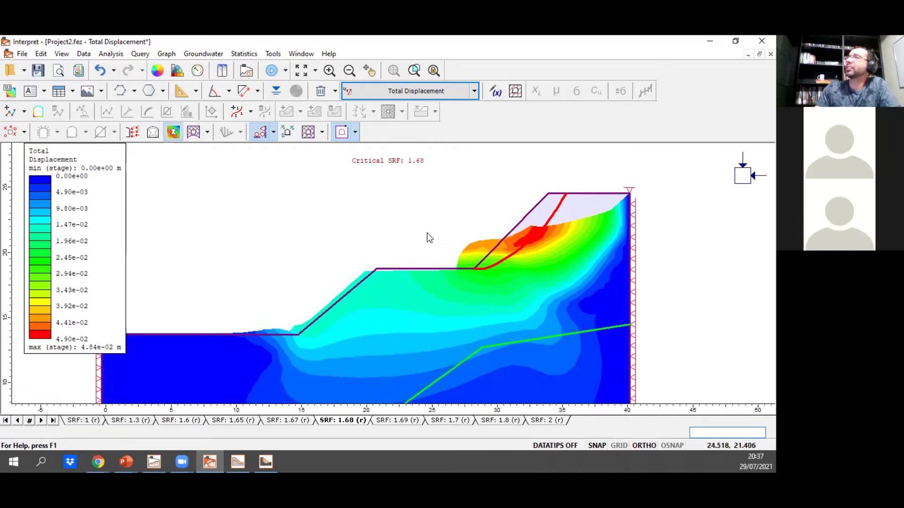
left_click(174, 133)
left_click(133, 134)
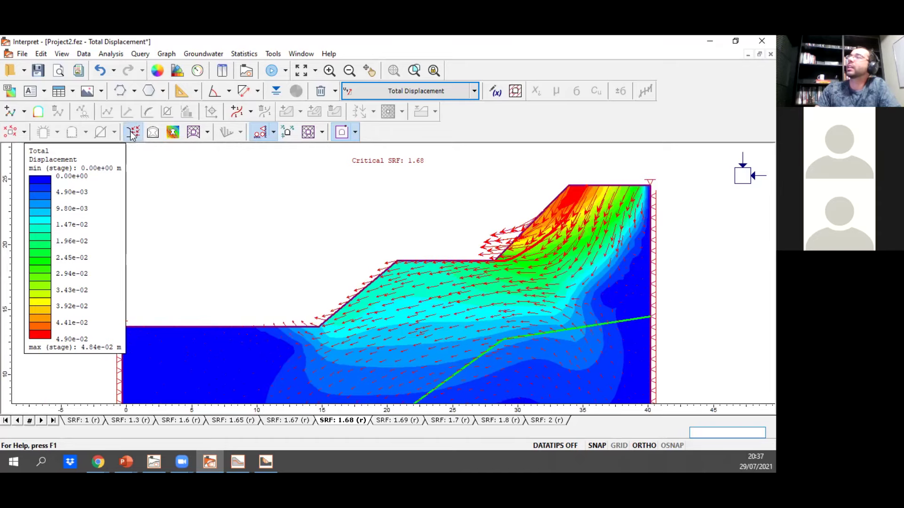
left_click(134, 134)
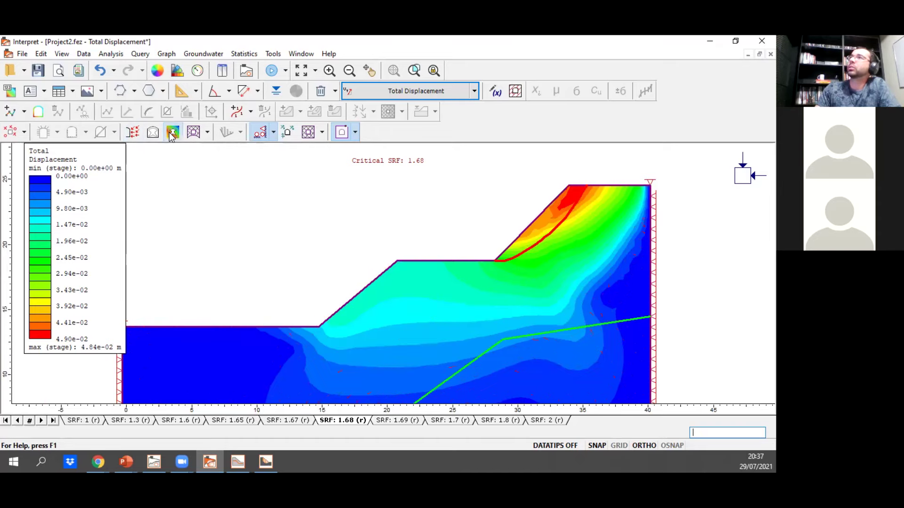
Show the deformation contours with the deformed boundary, examine the upper slope against the slip surface, and hide both displays again.
left_click(173, 133)
left_click(153, 133)
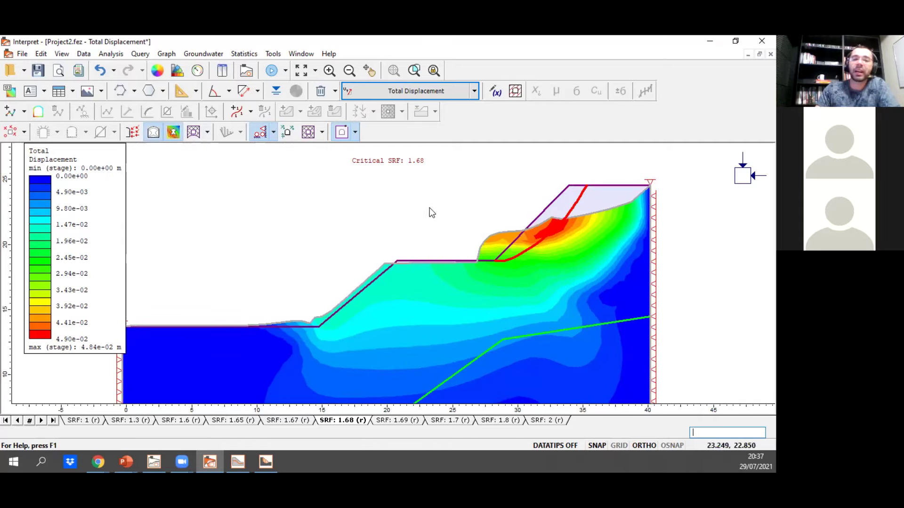
scroll(654, 193, "up", 1)
scroll(651, 191, "up", 2)
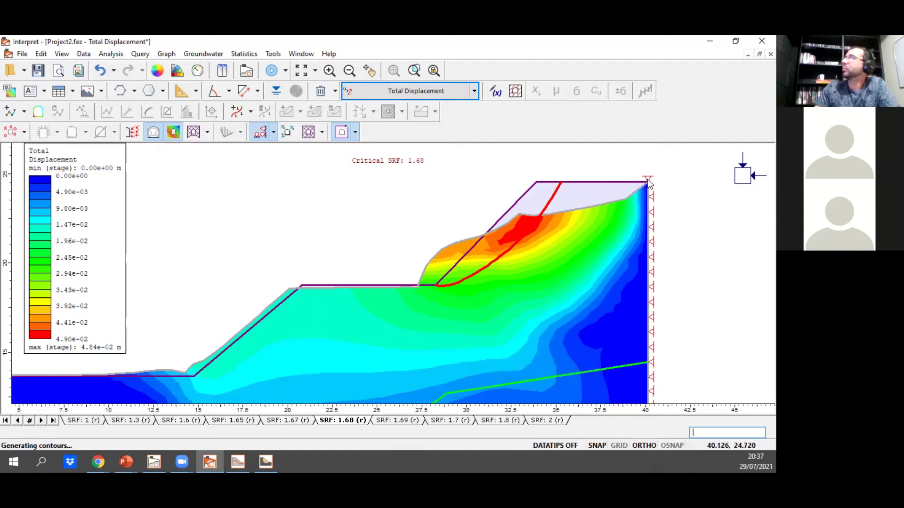
scroll(650, 188, "down", 1)
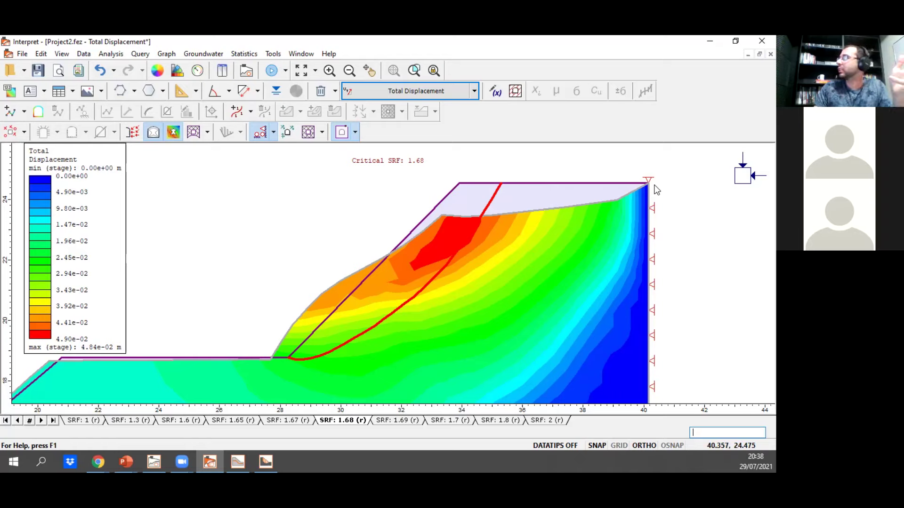
scroll(655, 190, "up", 1)
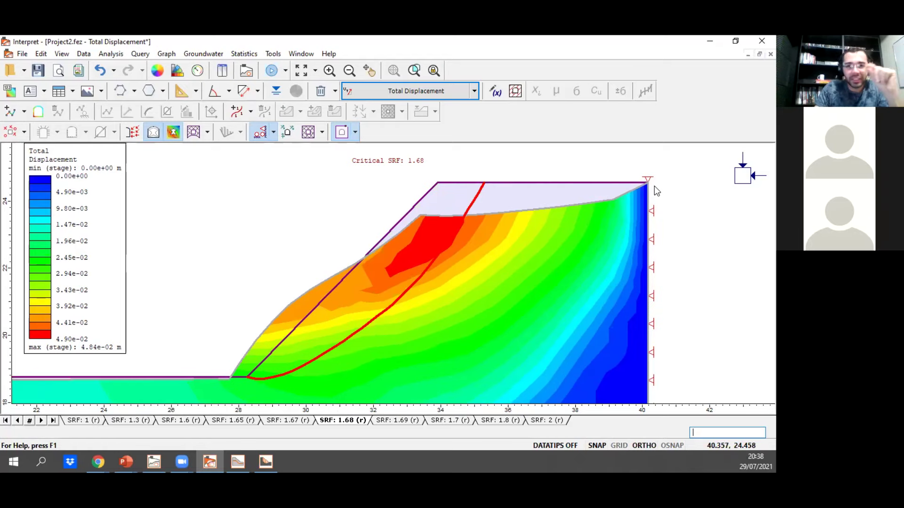
scroll(654, 189, "down", 1)
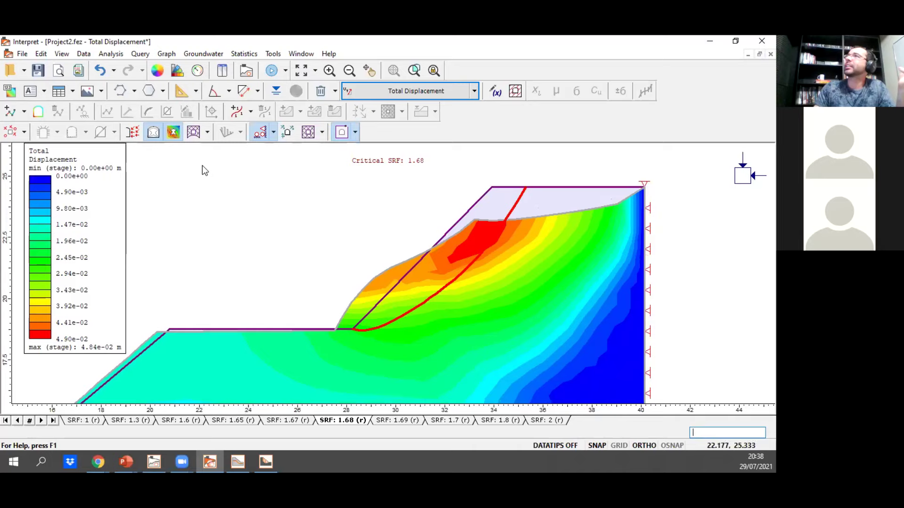
left_click(173, 132)
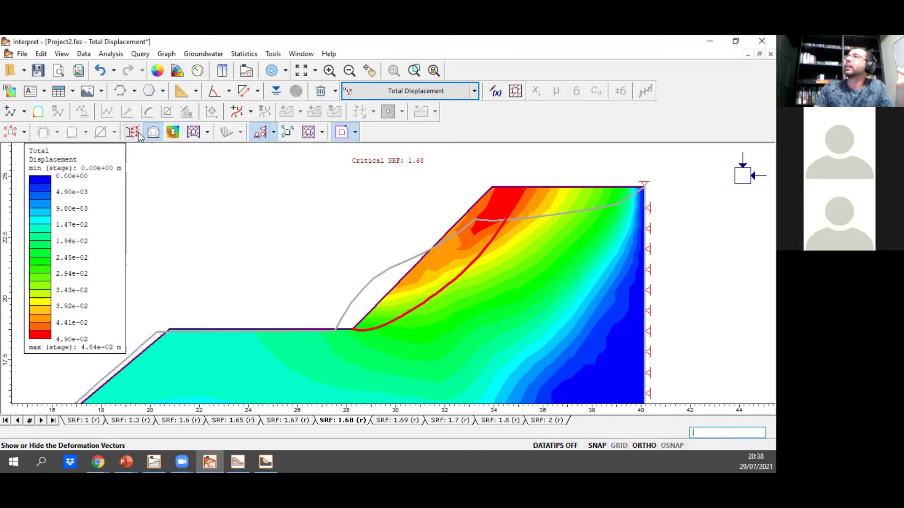
left_click(154, 133)
scroll(346, 238, "down", 1)
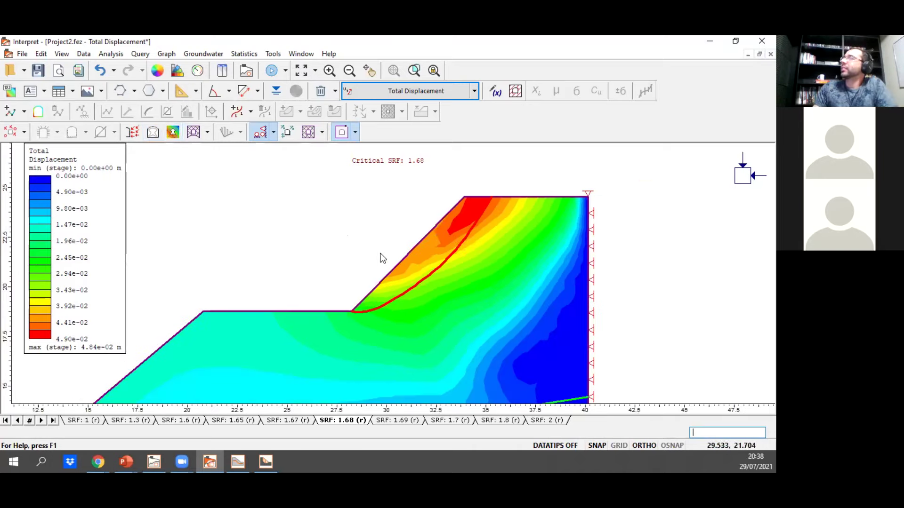
scroll(390, 254, "down", 1)
scroll(474, 241, "up", 3)
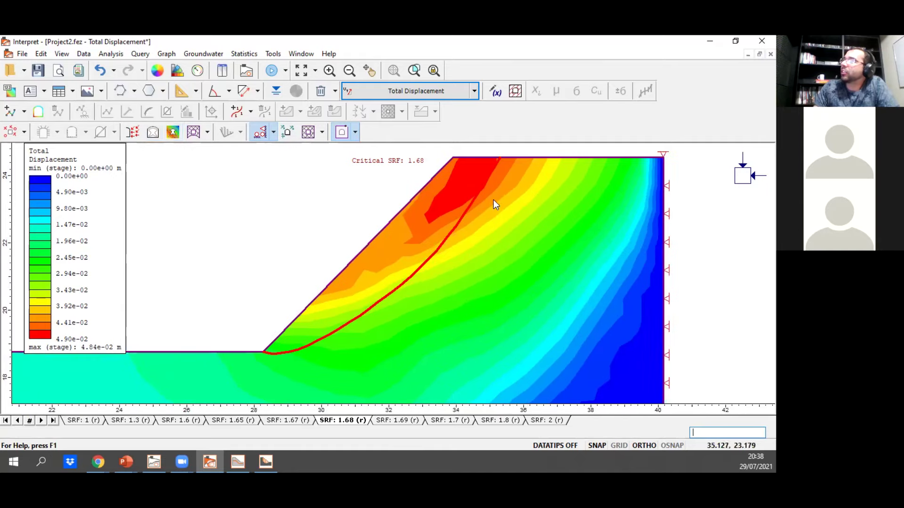
Examine the pasted slip surface against the total displacement contours, from the upper slope out to the whole section.
scroll(467, 223, "down", 2)
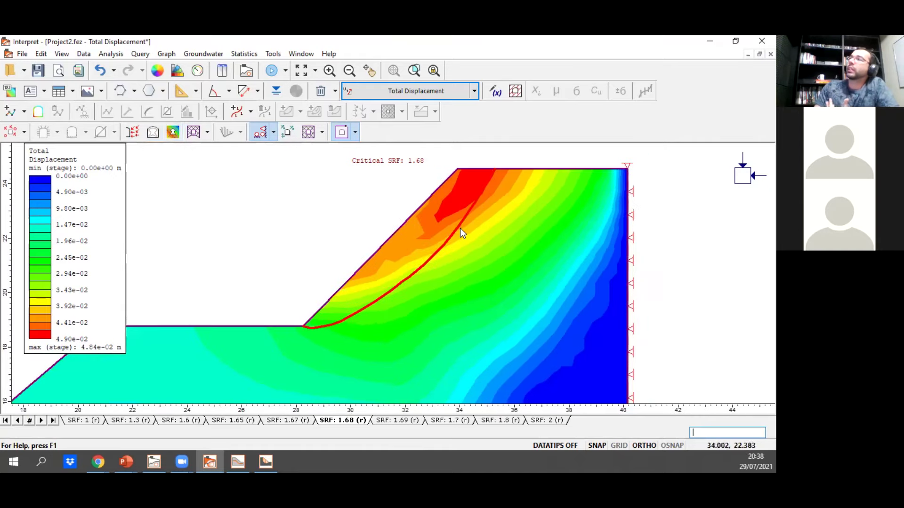
scroll(467, 239, "up", 2)
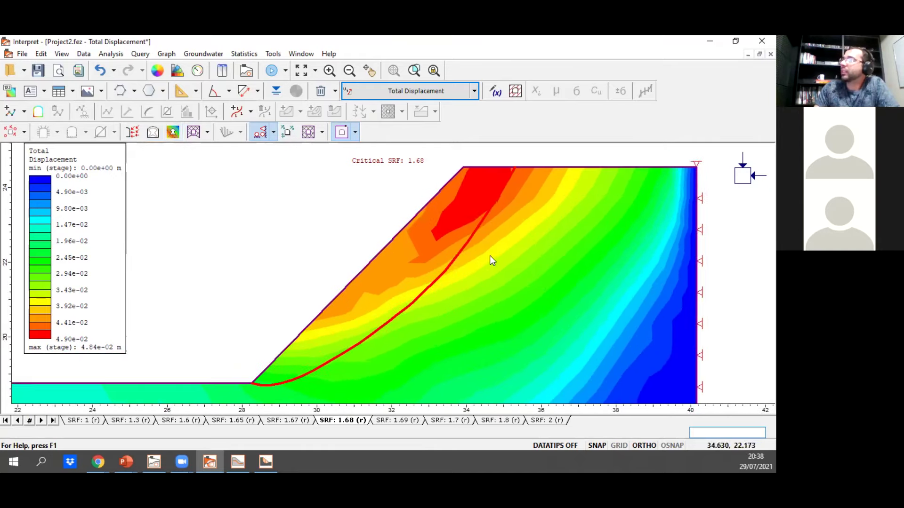
scroll(489, 260, "up", 1)
scroll(541, 206, "down", 1)
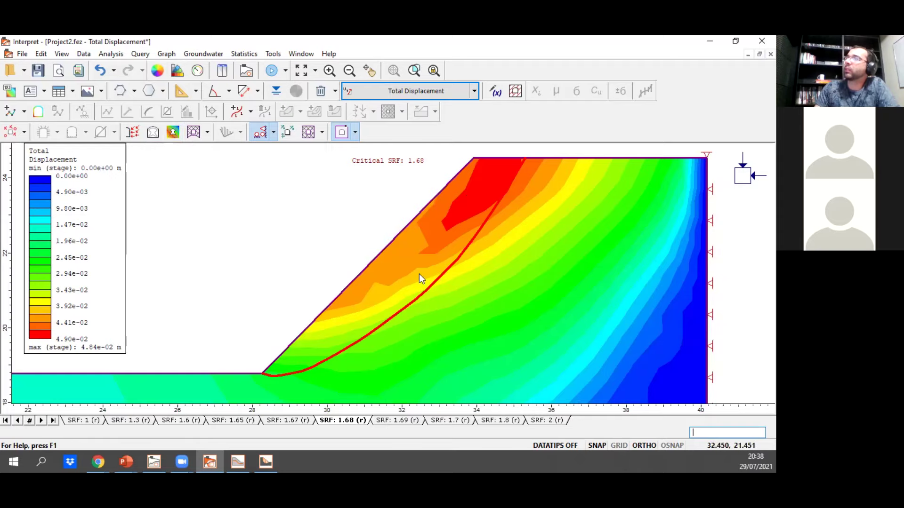
scroll(422, 279, "down", 3)
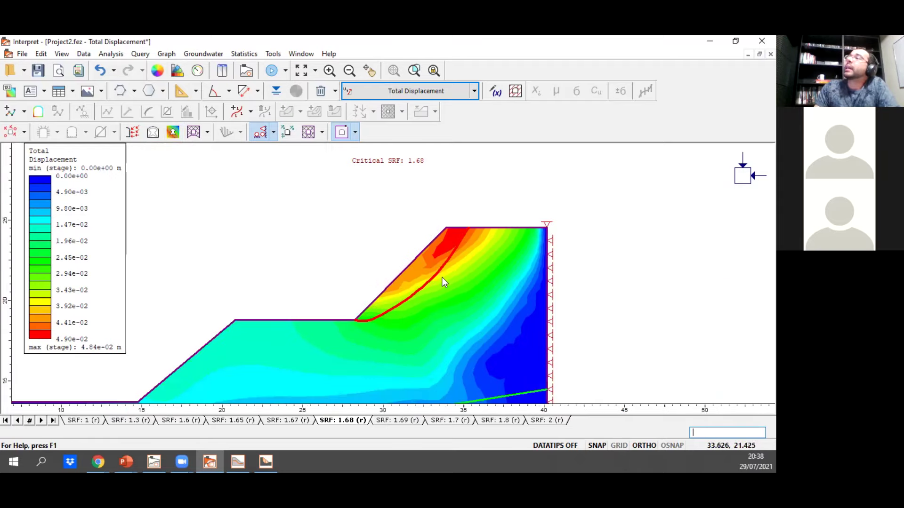
scroll(419, 290, "down", 2)
left_click_drag(374, 311, 480, 255)
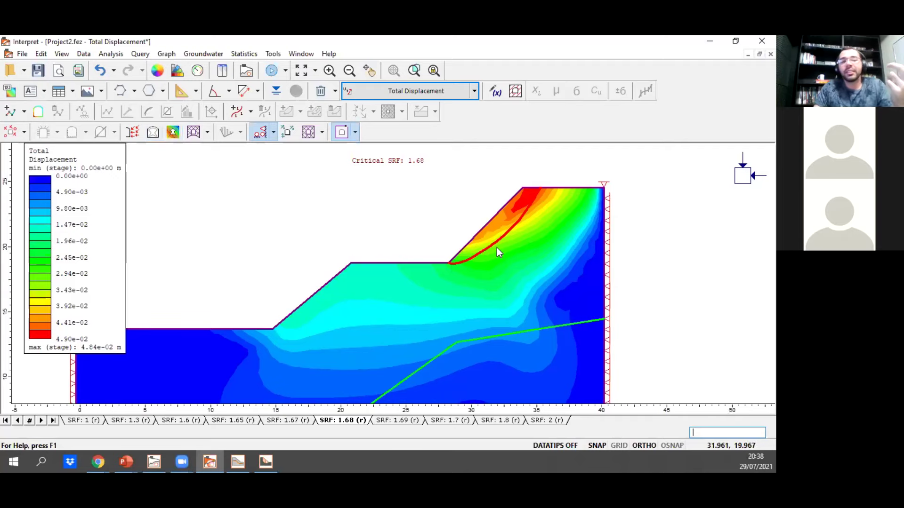
scroll(495, 250, "up", 3)
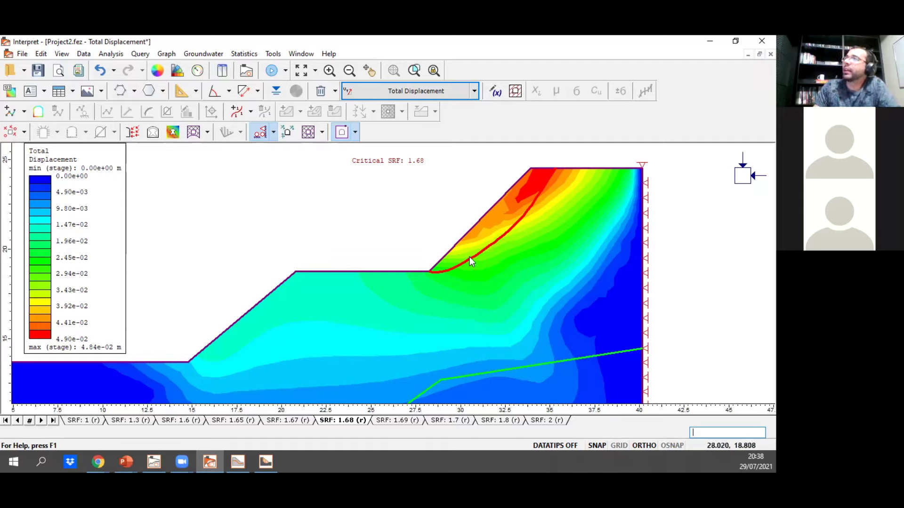
scroll(482, 241, "down", 2)
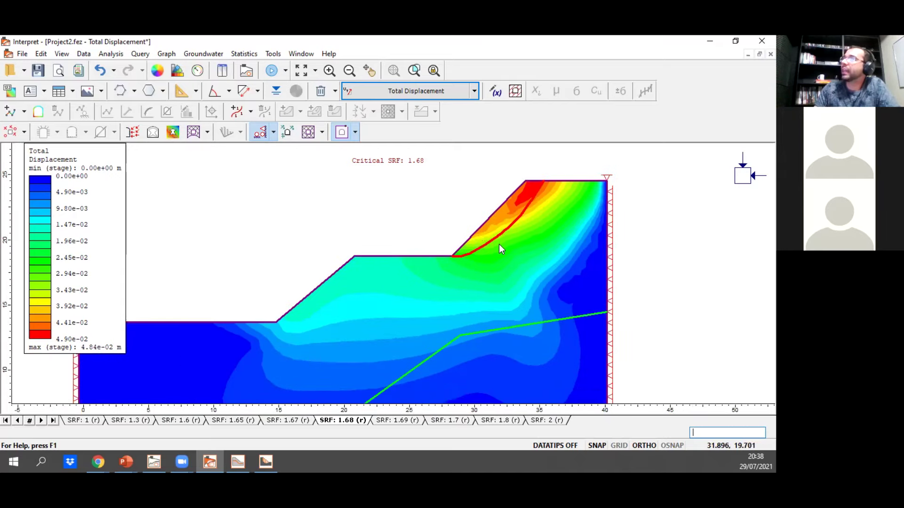
scroll(498, 244, "up", 2)
scroll(499, 238, "down", 1)
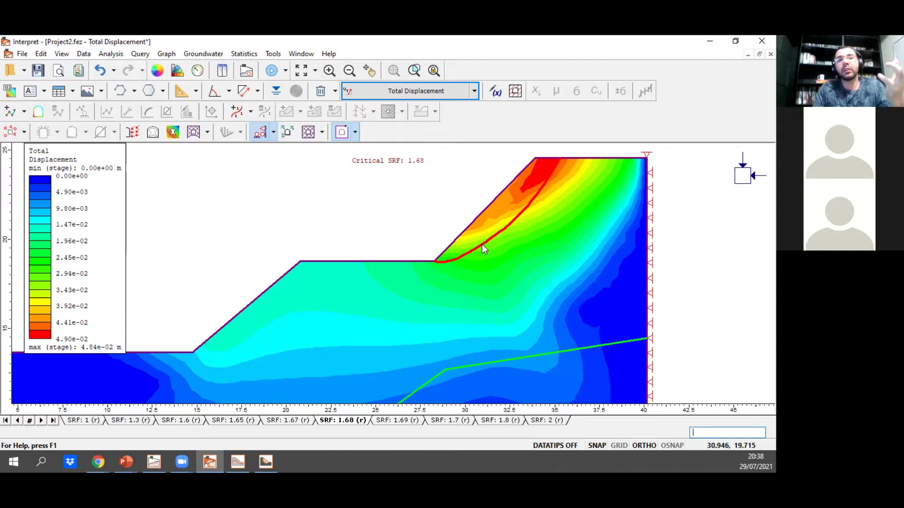
scroll(511, 252, "down", 1)
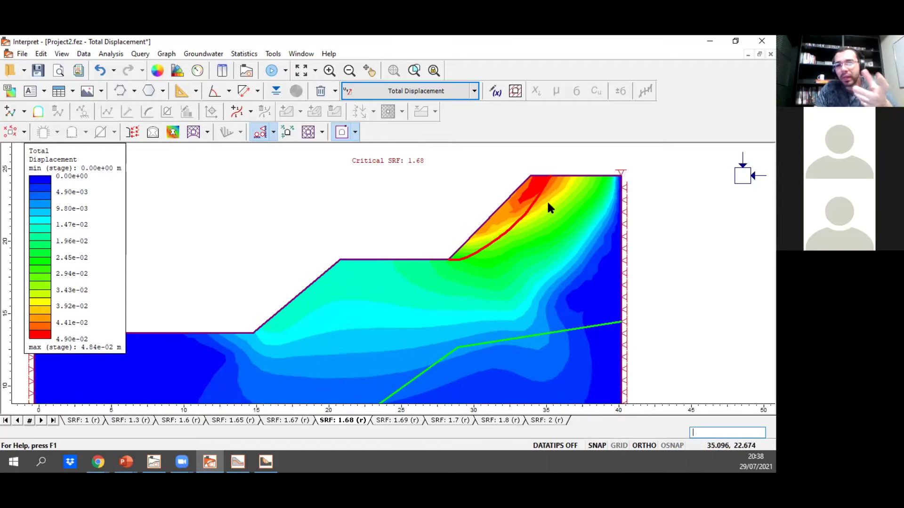
scroll(529, 205, "down", 1)
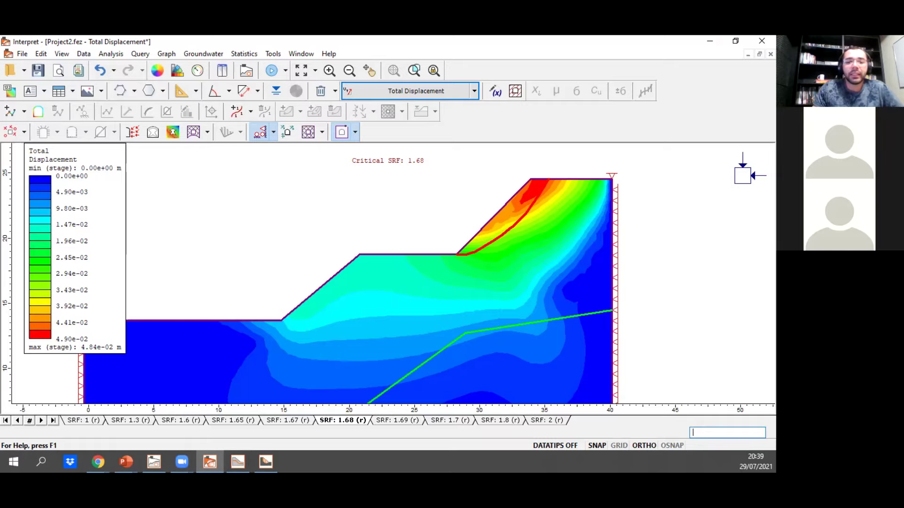
Switch to the presentation to show the slide with the refined 1867-element T6 mesh, and examine the current mesh in the RS2 modeler.
key("alt+Tab")
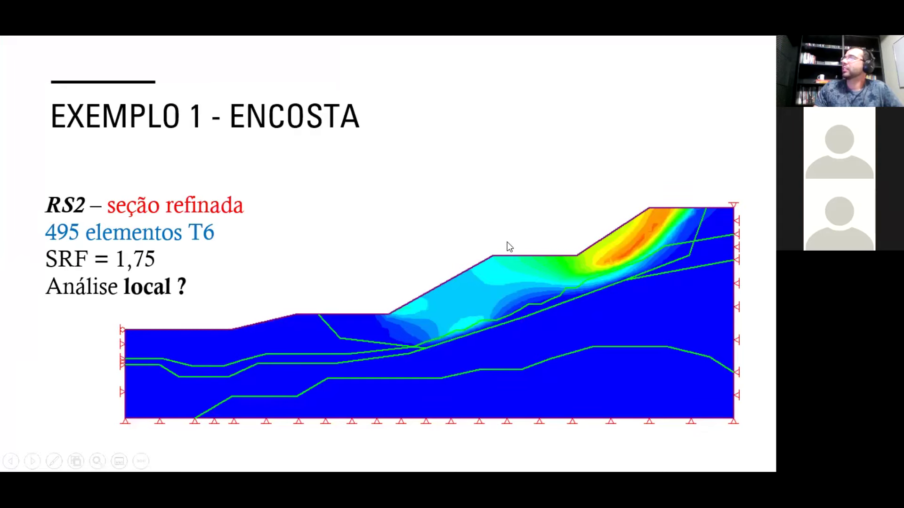
left_click(427, 241)
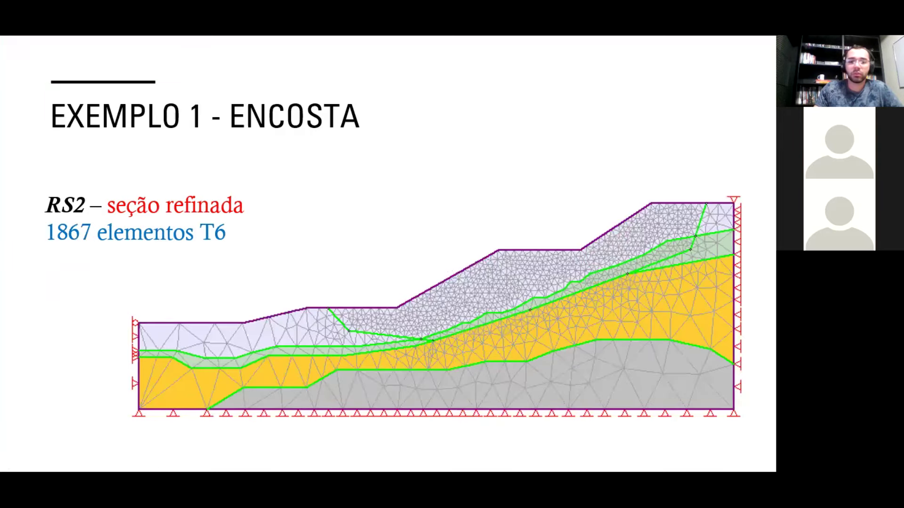
key("alt+Tab")
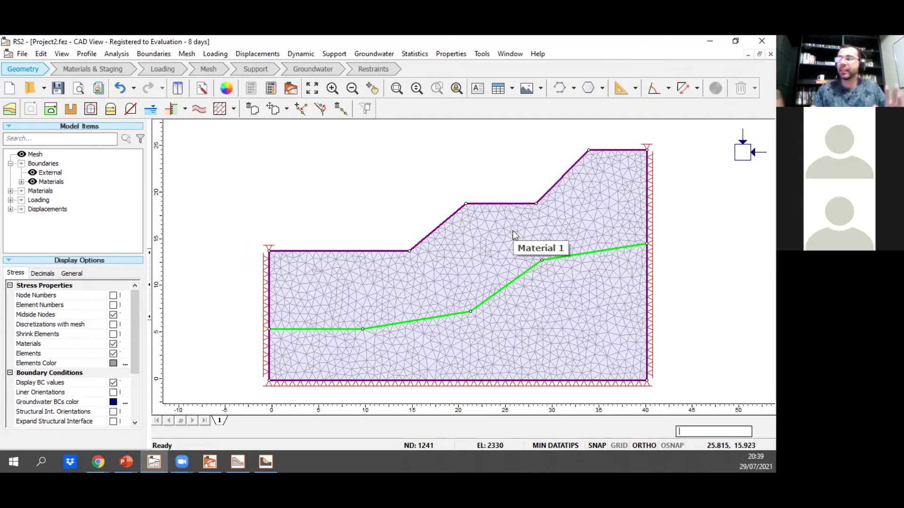
scroll(495, 266, "up", 1)
scroll(496, 268, "up", 2)
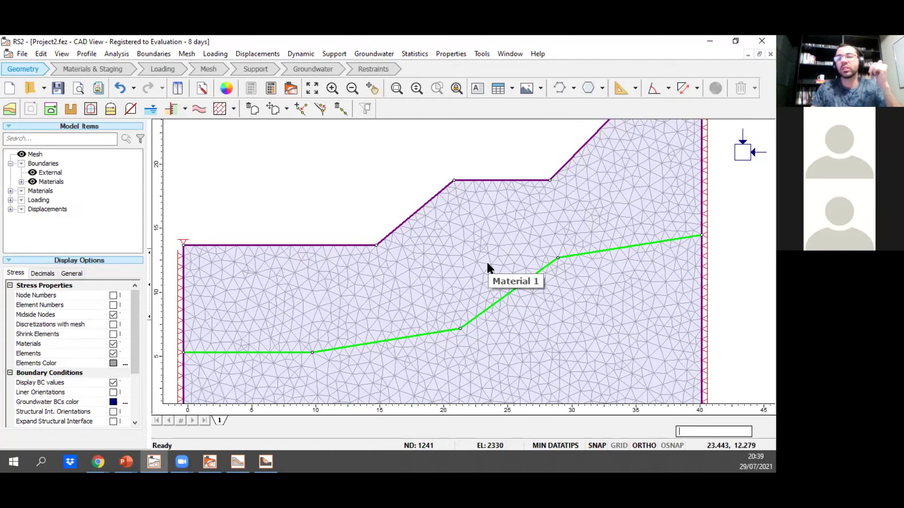
scroll(531, 258, "down", 1)
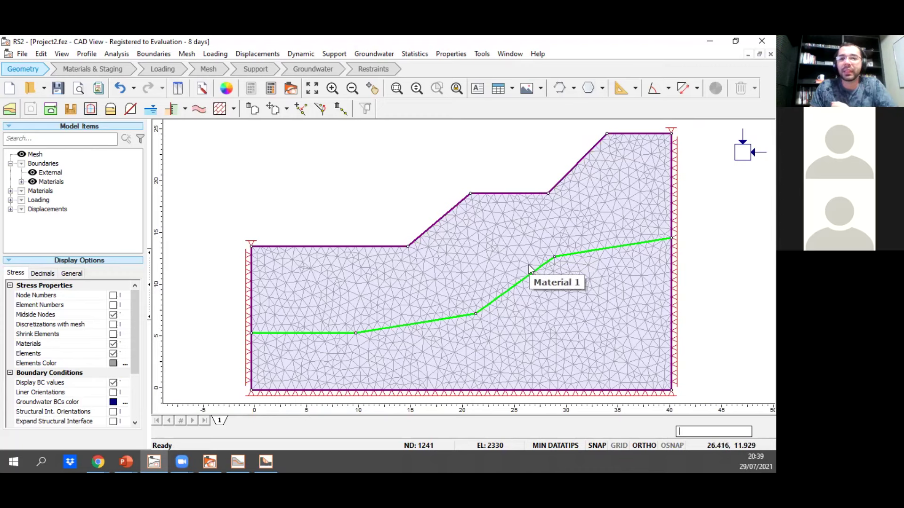
Reset the mesh and draw a material boundary from the model's right edge through about (35.1, 16.4) and (27, 14) to the lower slope face.
left_click(118, 55)
mouse_move(153, 54)
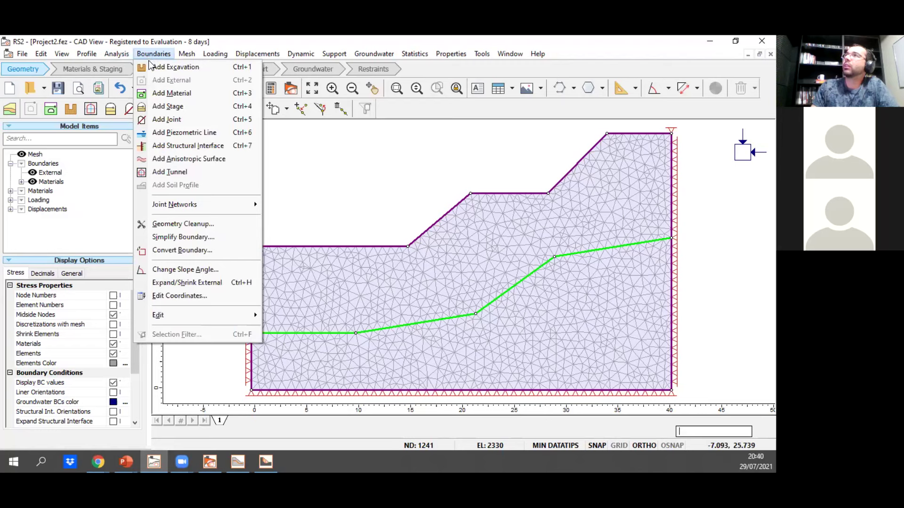
left_click(163, 96)
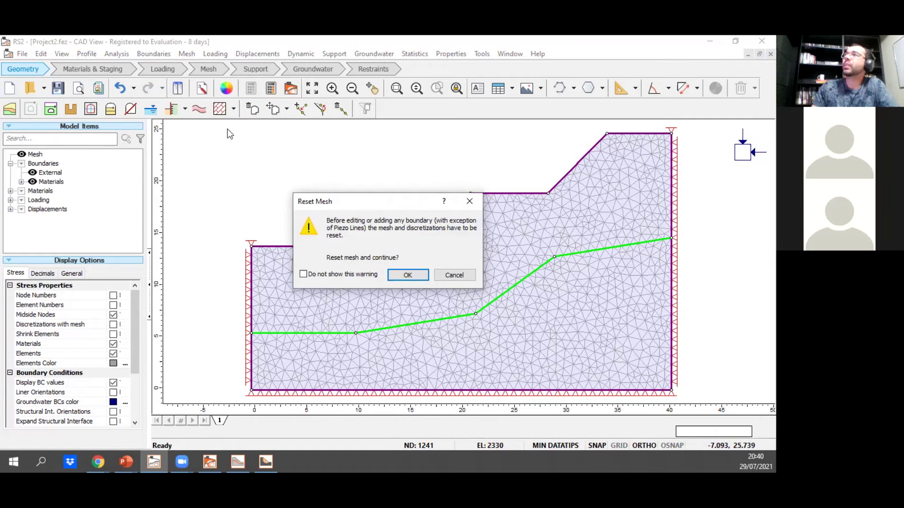
left_click(398, 276)
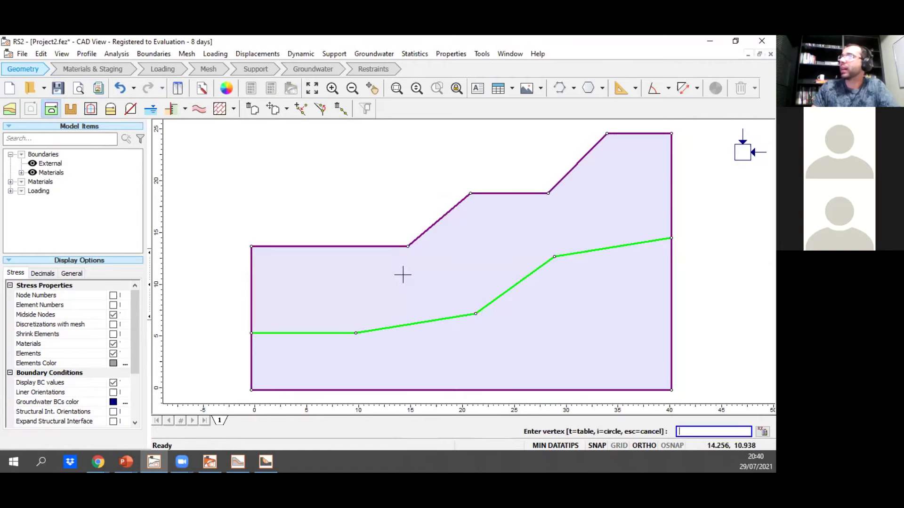
left_click(670, 166)
left_click(618, 218)
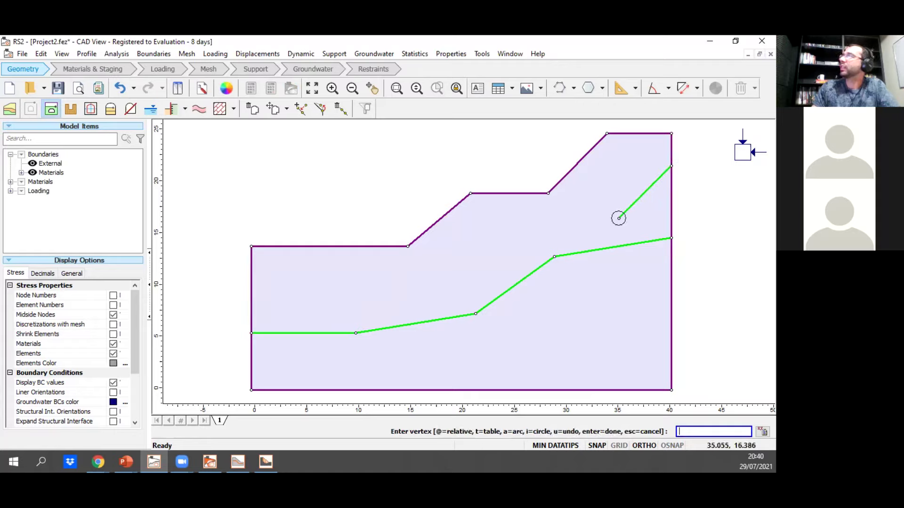
left_click(535, 243)
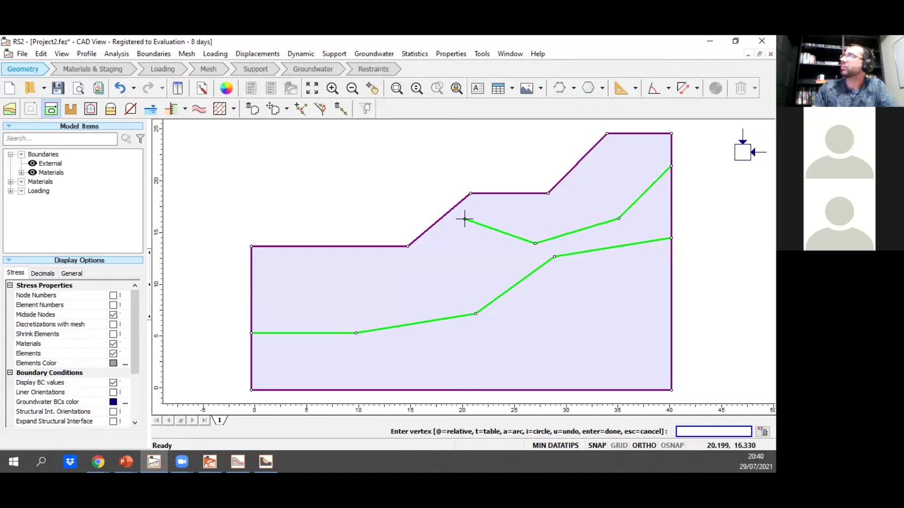
right_click(452, 208)
left_click(470, 217)
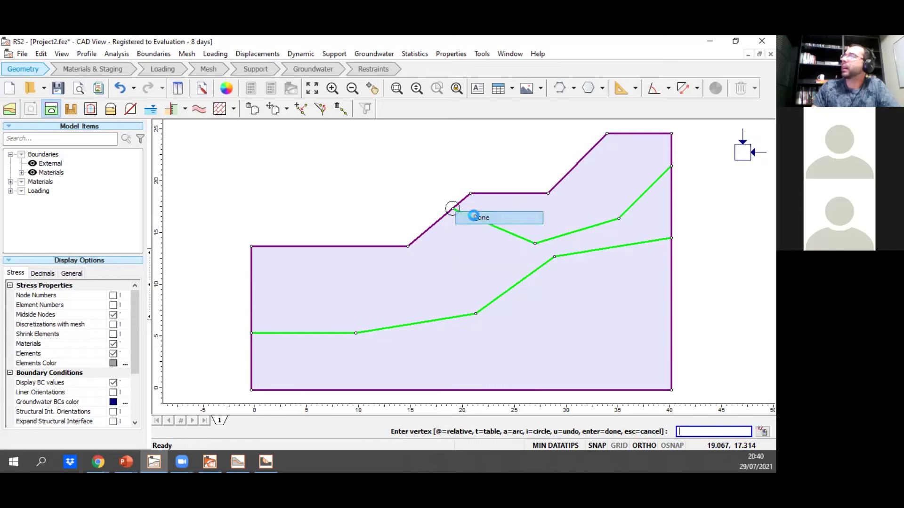
Open the mesh setup and change the mesh type to Graded, with 3-noded triangles and 90 external nodes.
scroll(632, 158, "up", 2)
left_click_drag(648, 162, 569, 222)
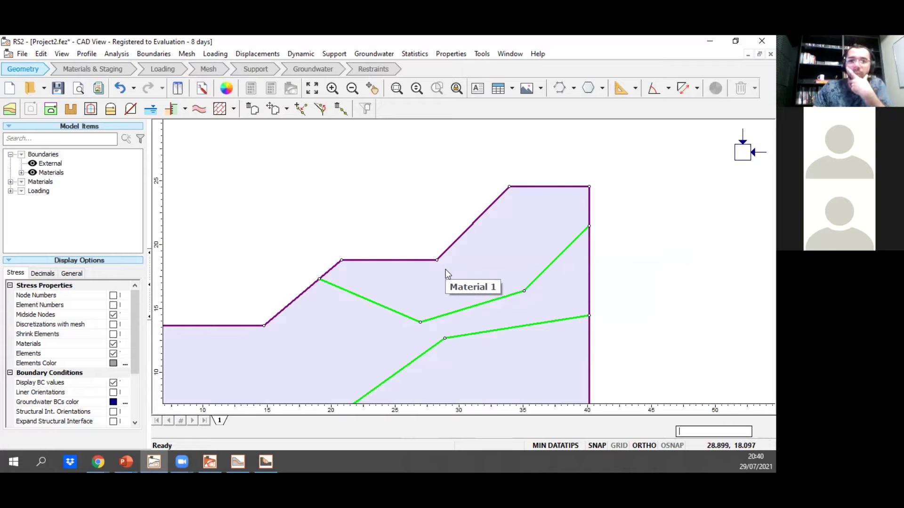
scroll(447, 269, "down", 1)
left_click_drag(430, 258, 480, 218)
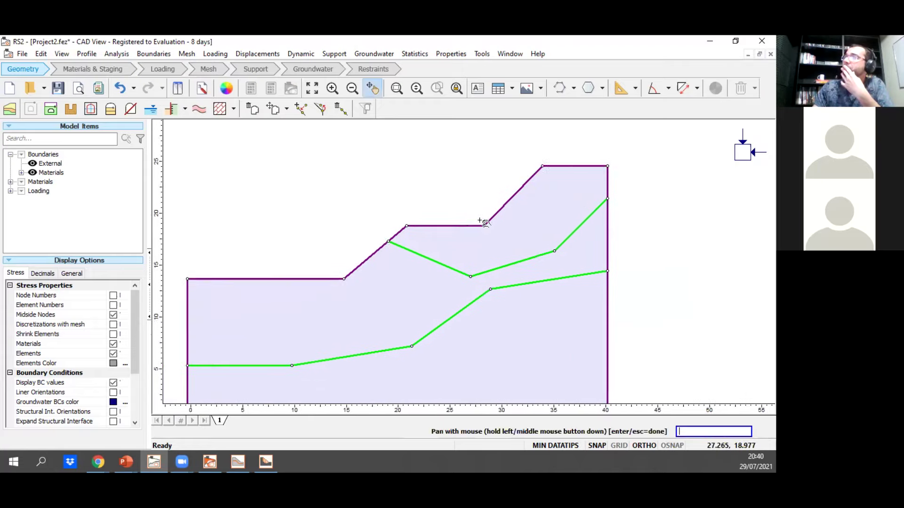
scroll(473, 216, "down", 1)
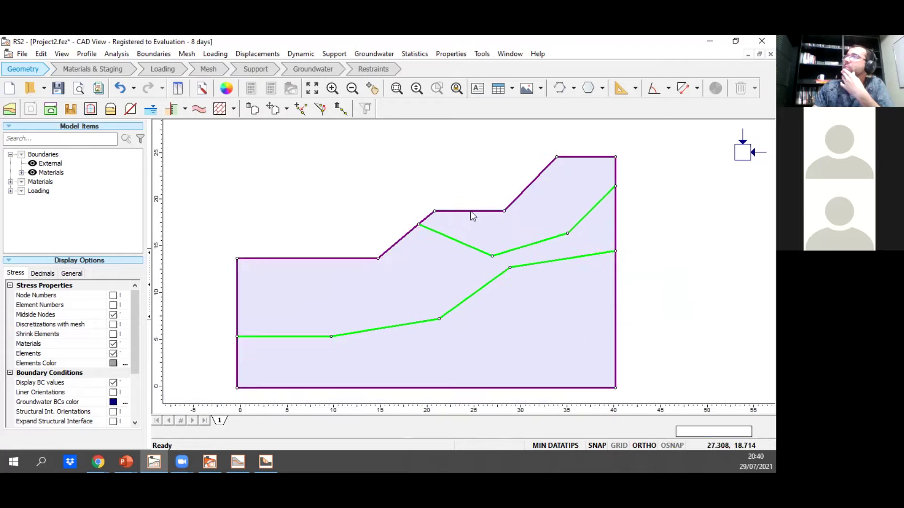
left_click(187, 54)
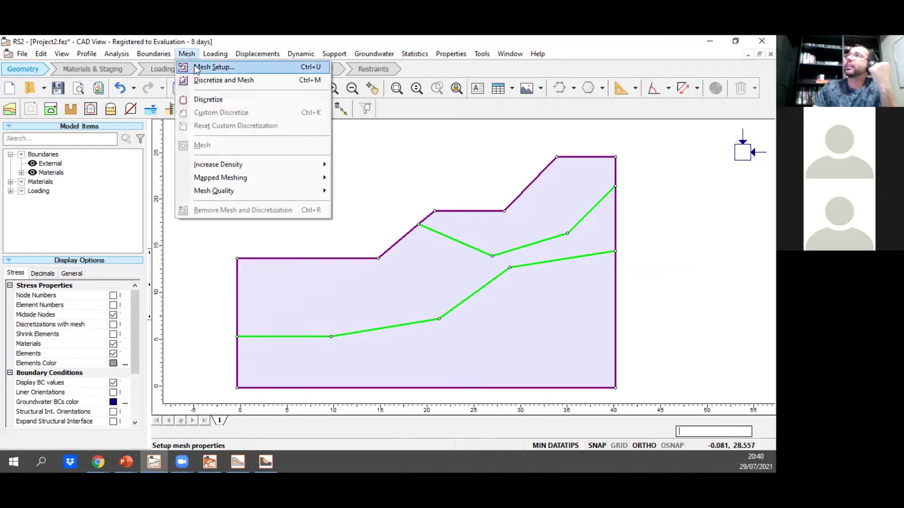
left_click(197, 67)
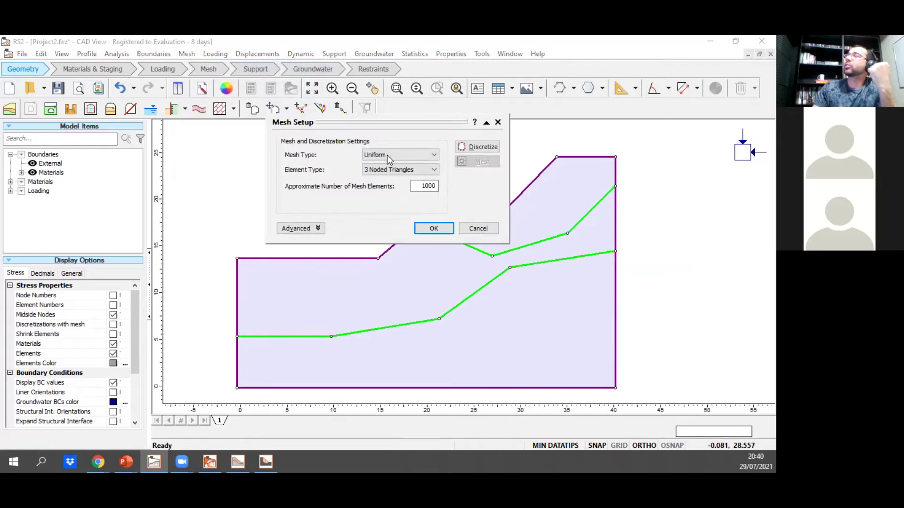
left_click(387, 154)
left_click(376, 165)
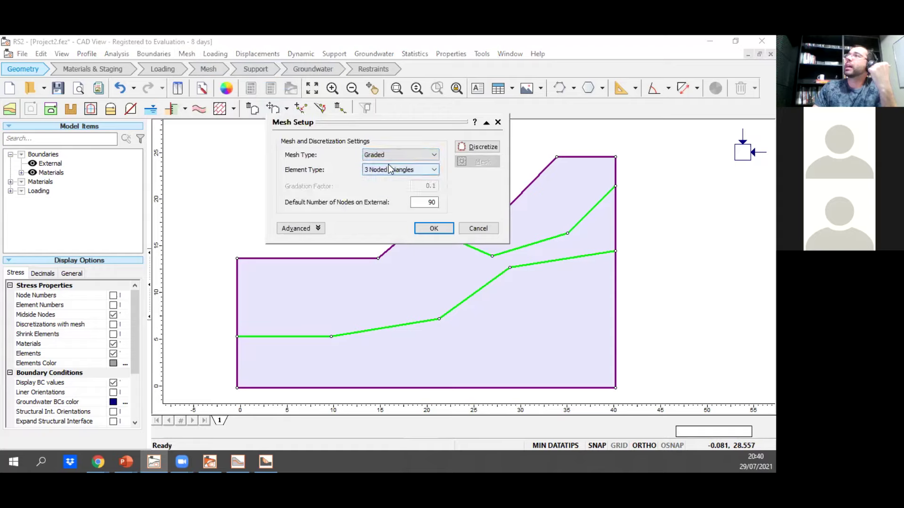
Enable advanced mesh regions and add the upper slope zone above the new material boundary as a region.
left_click(308, 229)
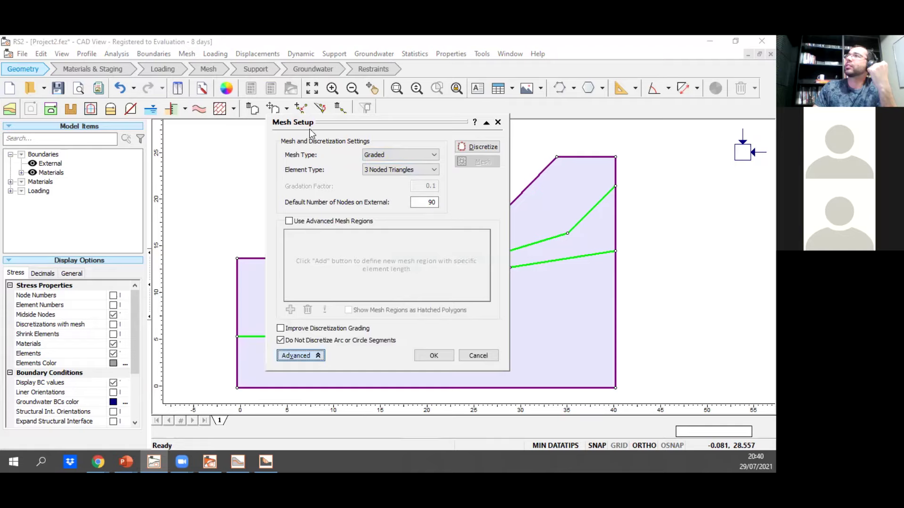
left_click_drag(301, 127, 140, 87)
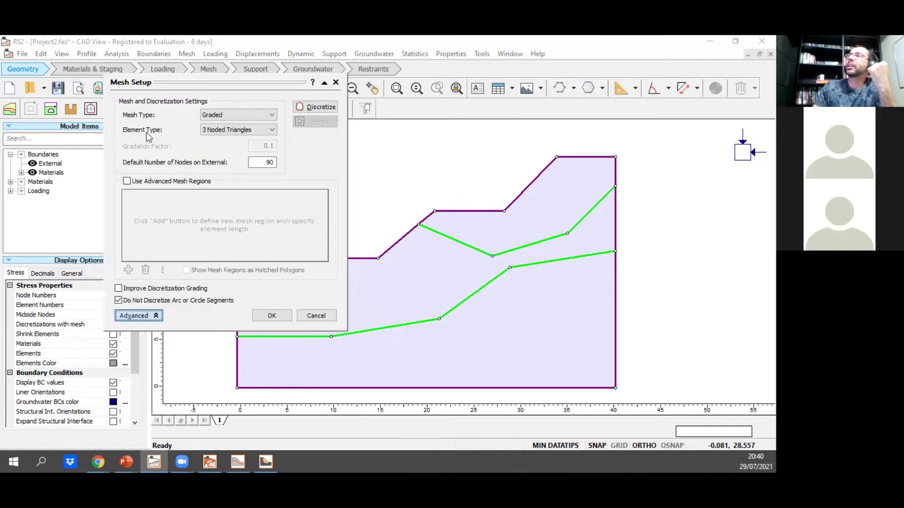
left_click(126, 181)
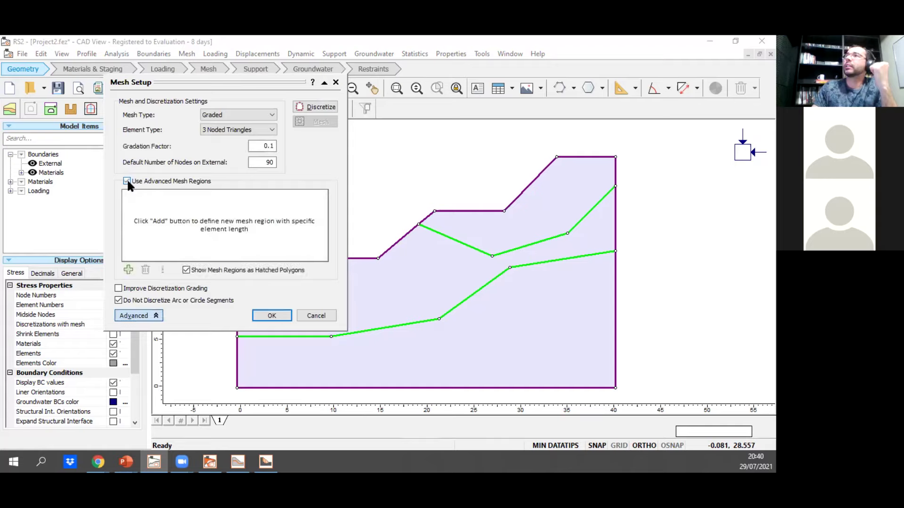
left_click(128, 270)
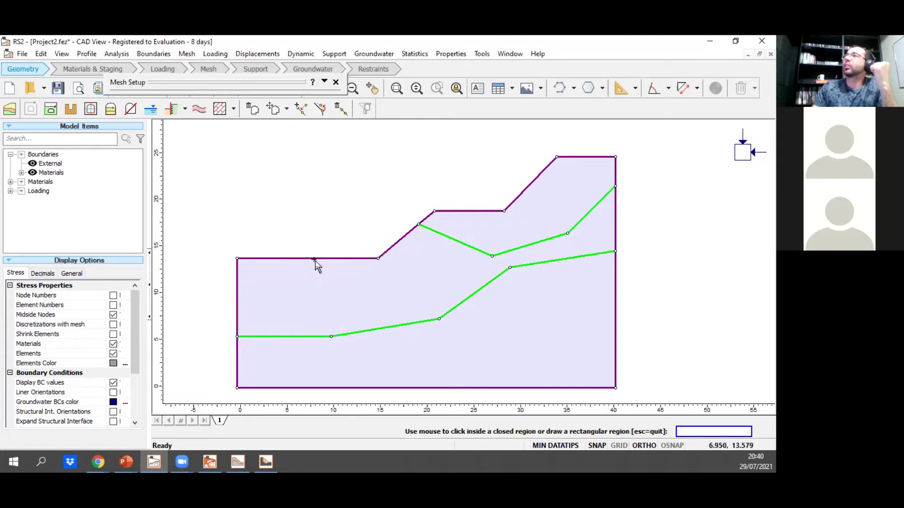
left_click(526, 216)
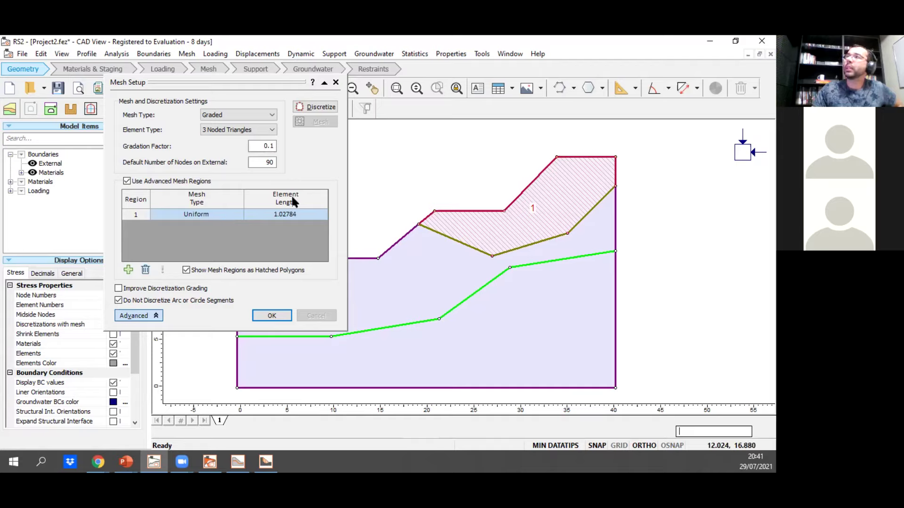
Set the element length of the upper slope's mesh region to 1.
left_click(302, 219)
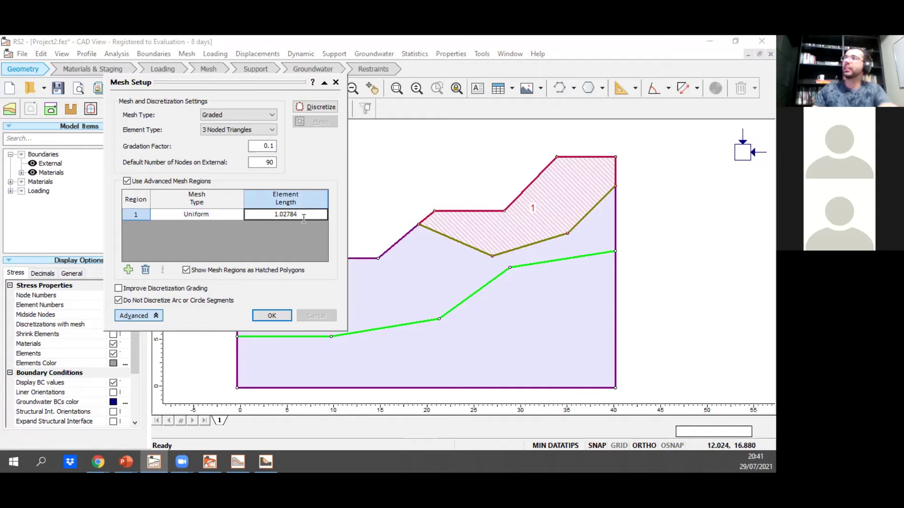
left_click_drag(304, 218, 274, 216)
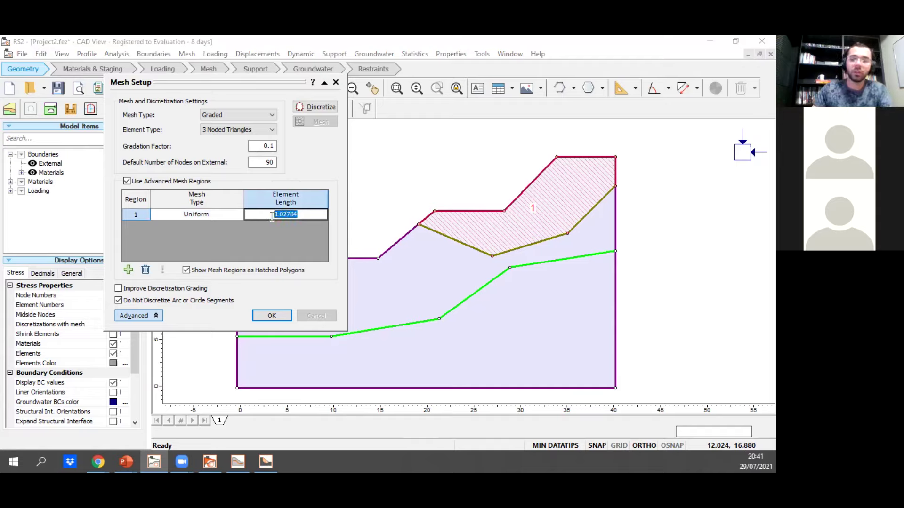
type("1")
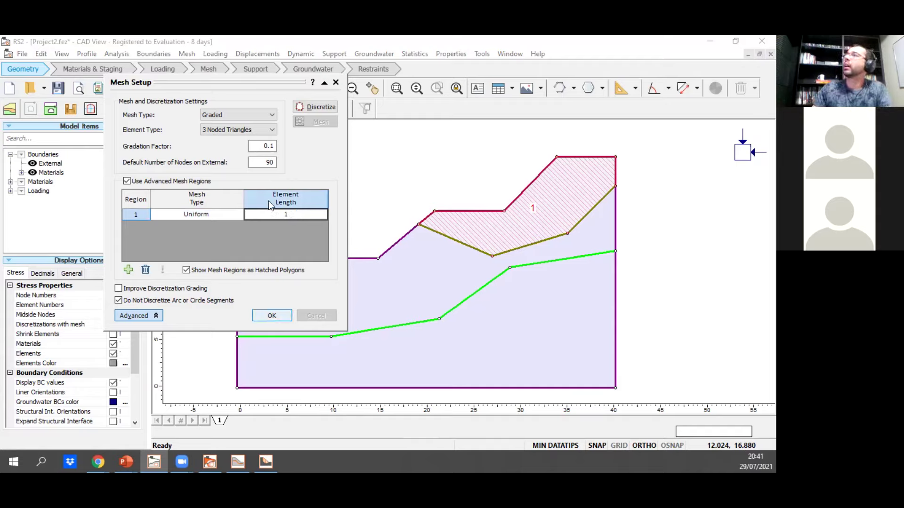
Discretize the boundaries and generate the graded mesh with the refined upper slope region, closing the mesh setup.
left_click(307, 107)
left_click(314, 122)
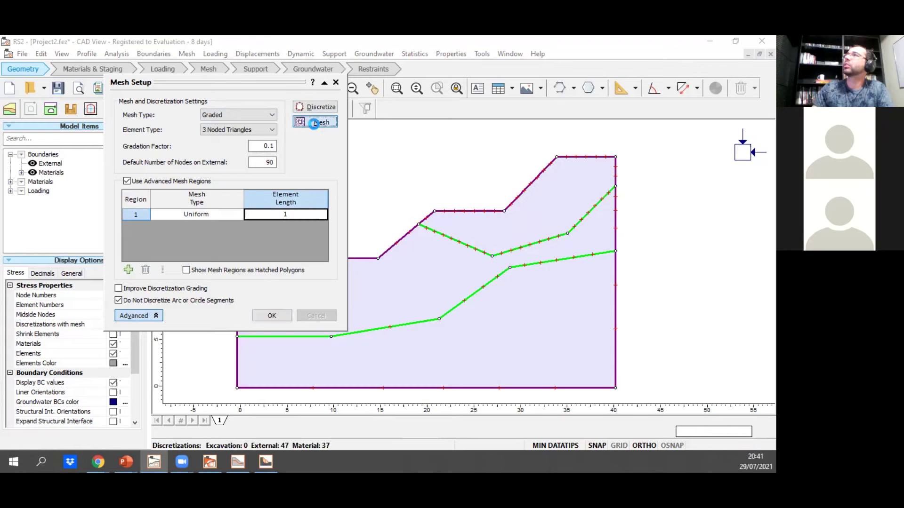
left_click(285, 320)
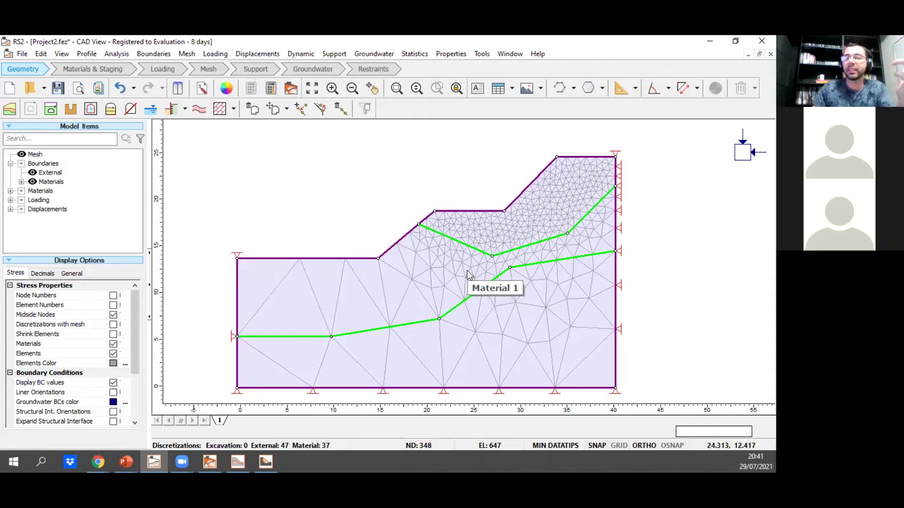
Examine how the mesh density changes from the refined upper slope region to the coarse elements in the rest of the model.
scroll(592, 184, "up", 1)
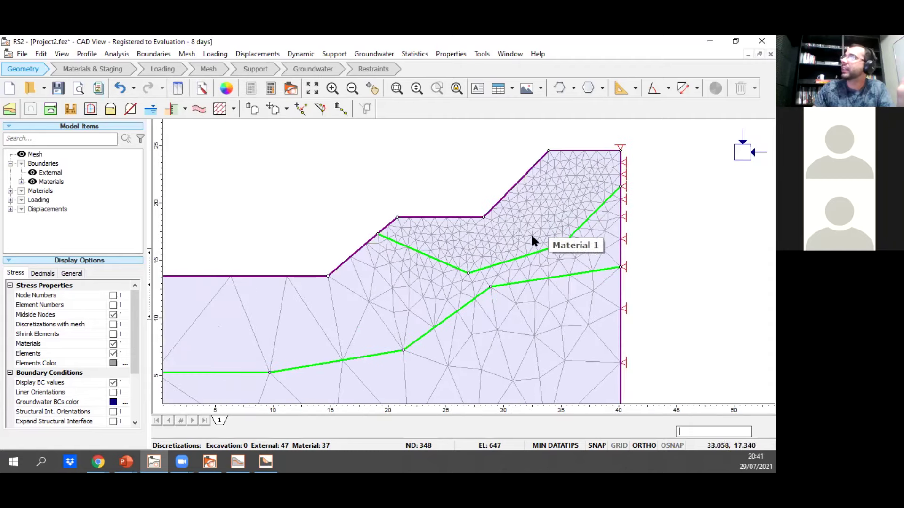
left_click_drag(555, 181, 481, 208)
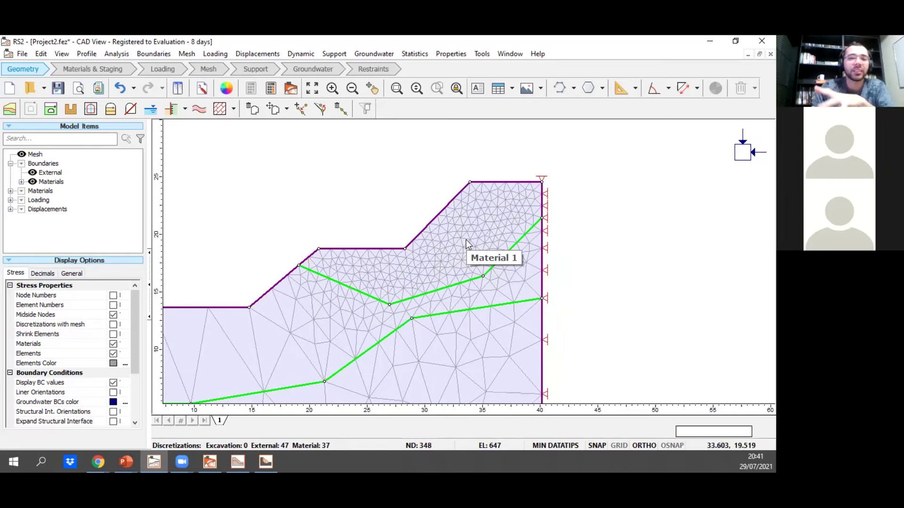
scroll(465, 243, "down", 1)
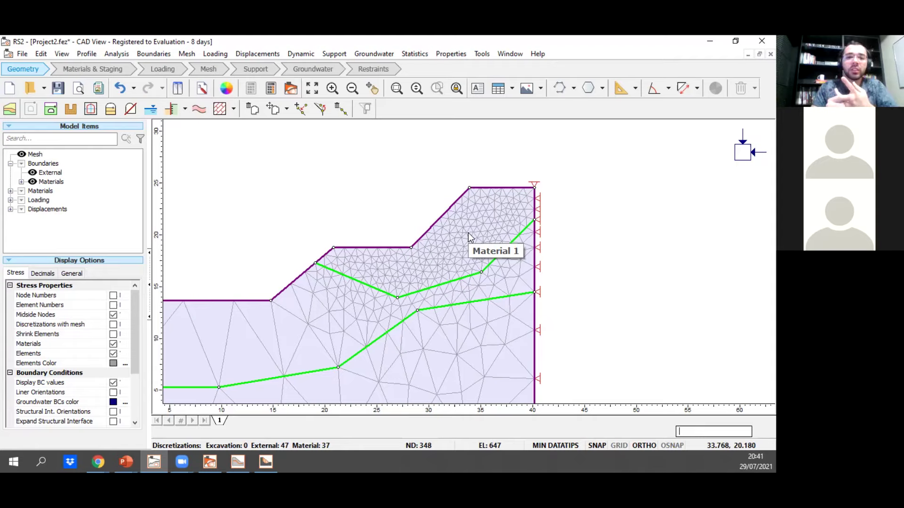
scroll(492, 224, "down", 1)
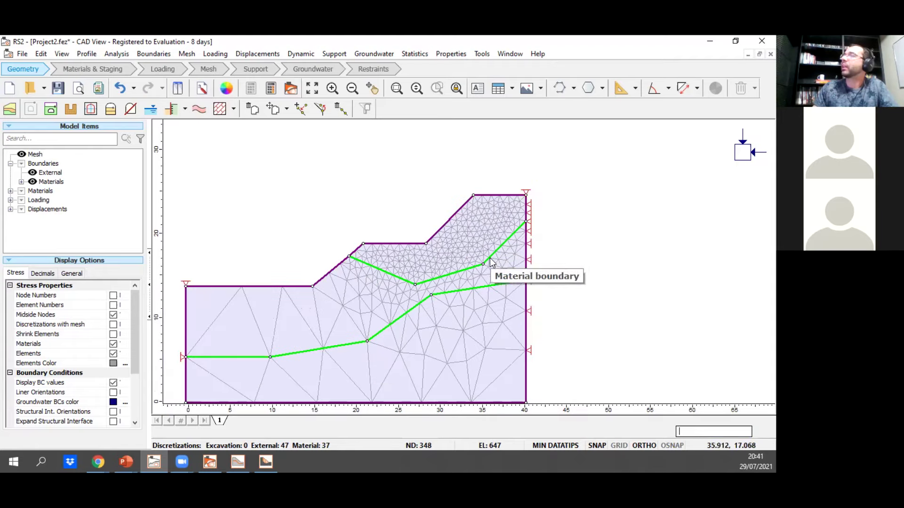
scroll(535, 308, "down", 1)
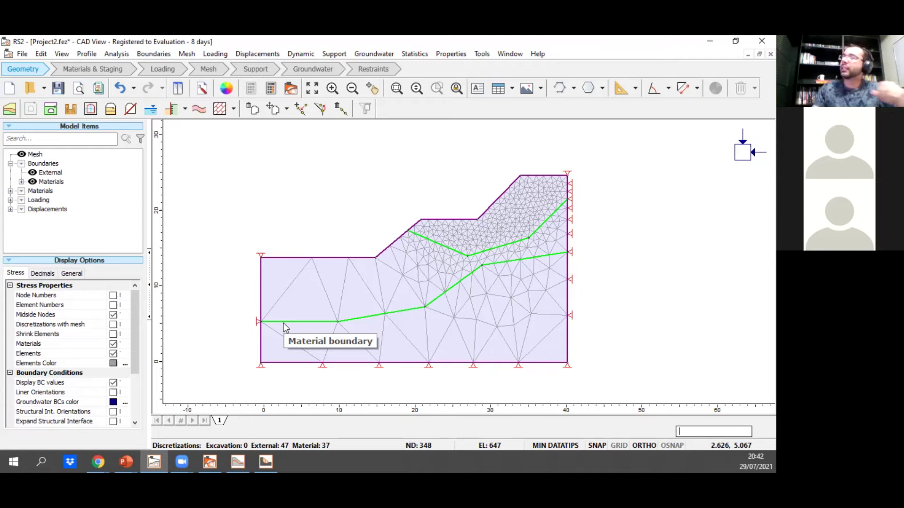
scroll(374, 304, "up", 2)
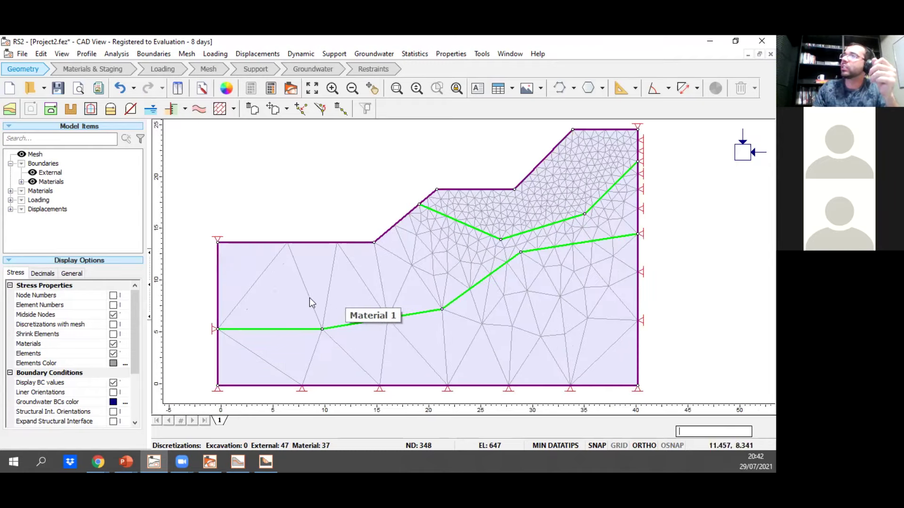
scroll(307, 266, "down", 1)
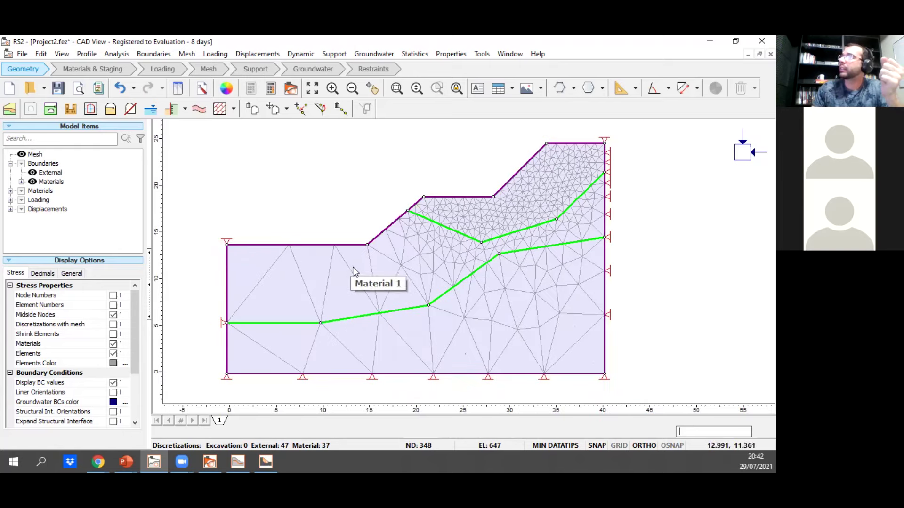
scroll(354, 270, "down", 1)
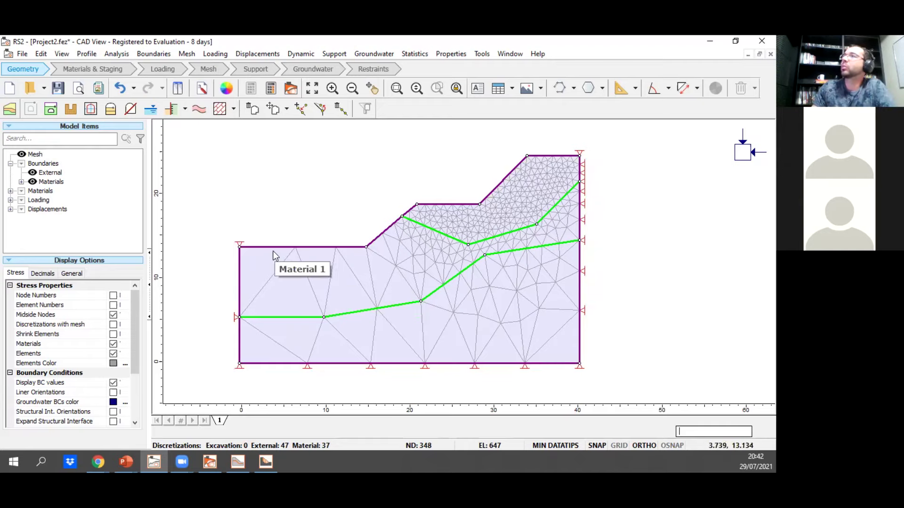
Reset the mesh and delete the external boundary's upper-left corner vertex and the vertex at the lower material boundary's left end.
right_click(240, 247)
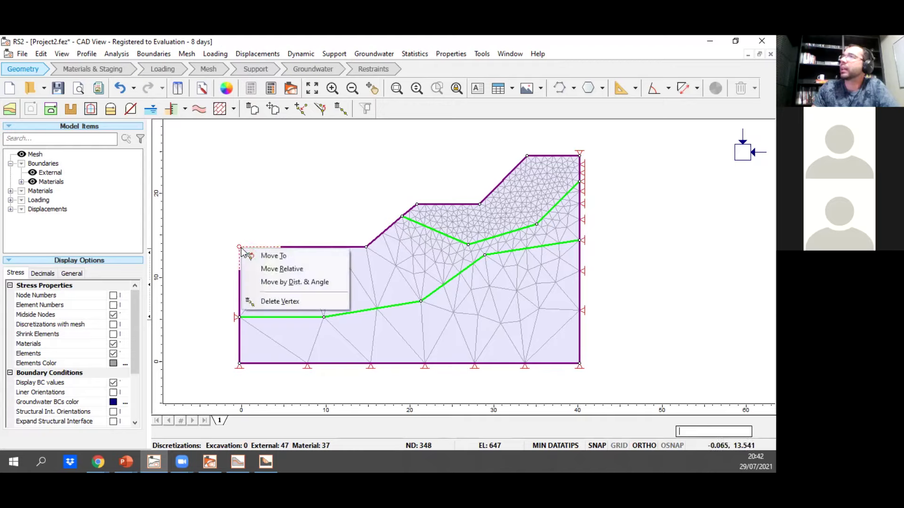
left_click(268, 302)
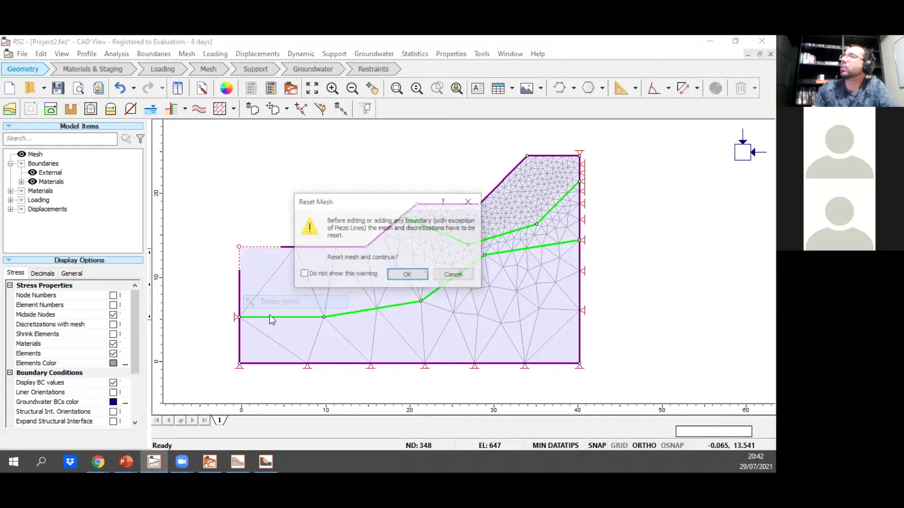
left_click(407, 275)
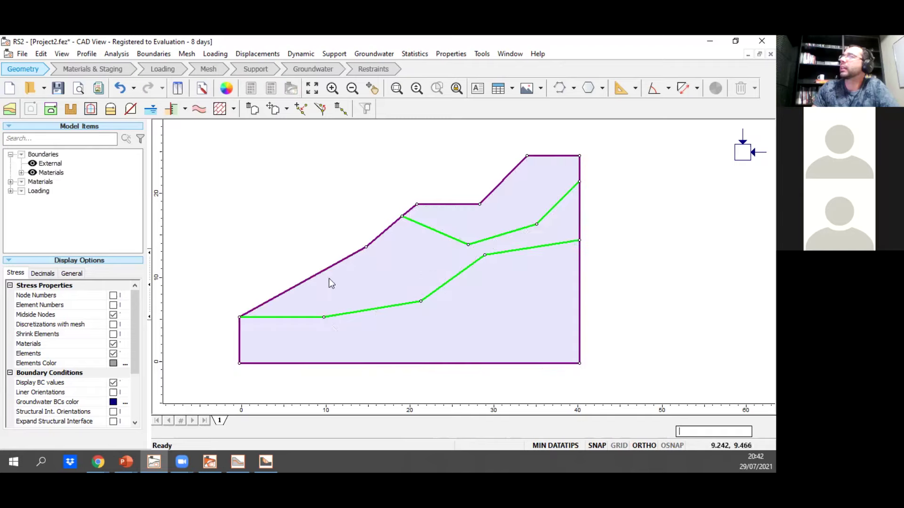
right_click(240, 318)
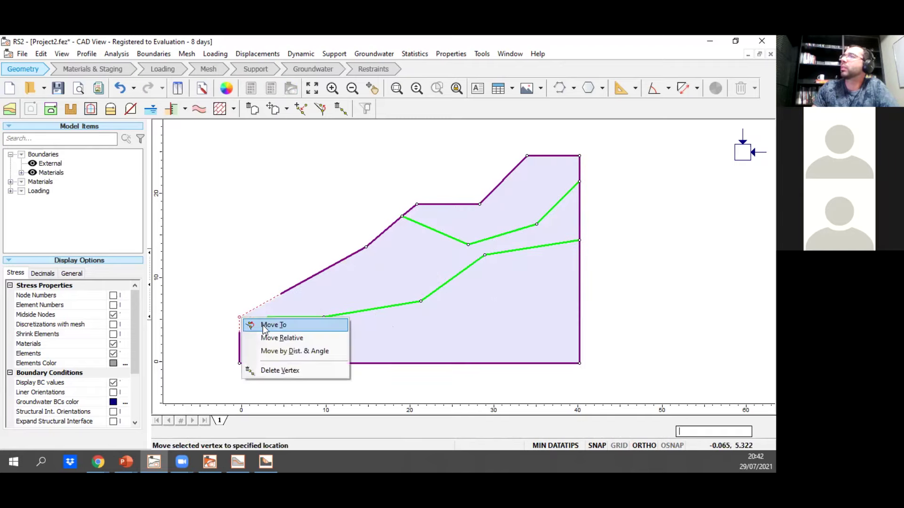
left_click(274, 372)
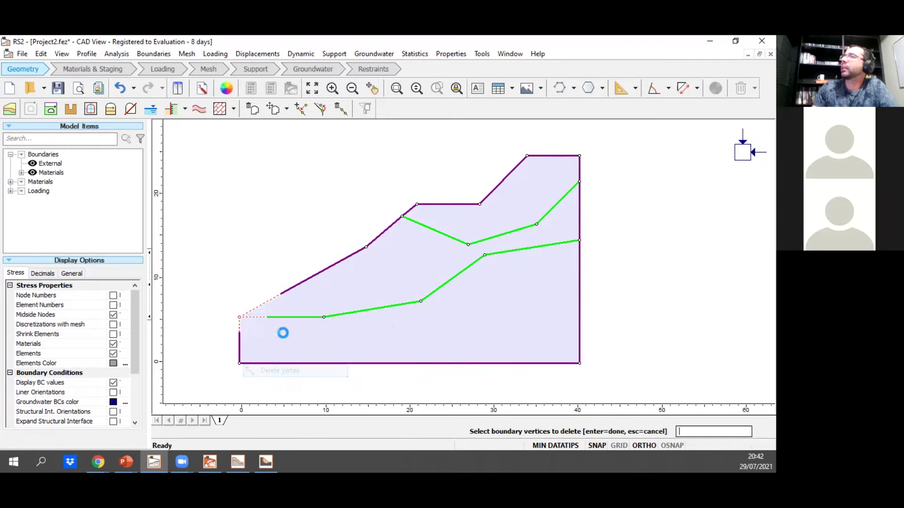
Move the external boundary's bottom-left corner below the slope toe and its bottom-right corner up the right edge, both to about elevation 9.5.
right_click(241, 365)
left_click(271, 373)
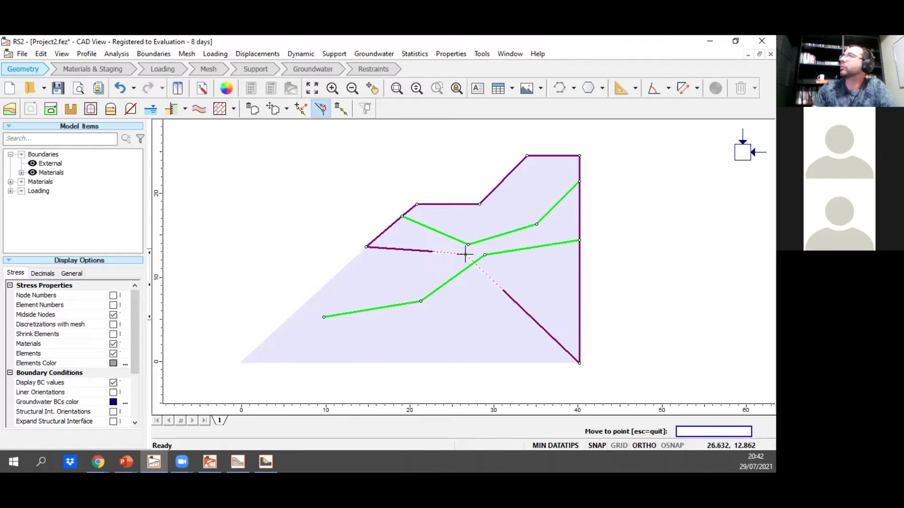
left_click(366, 281)
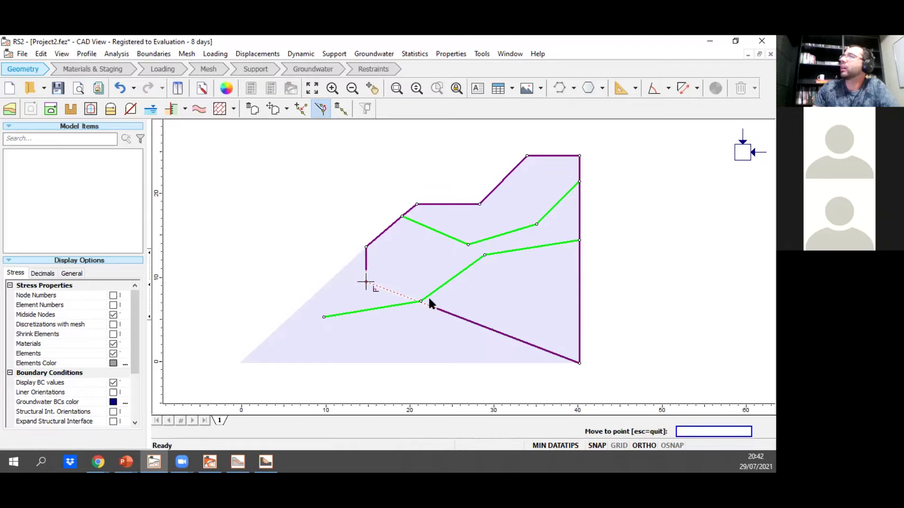
right_click(576, 366)
left_click(603, 371)
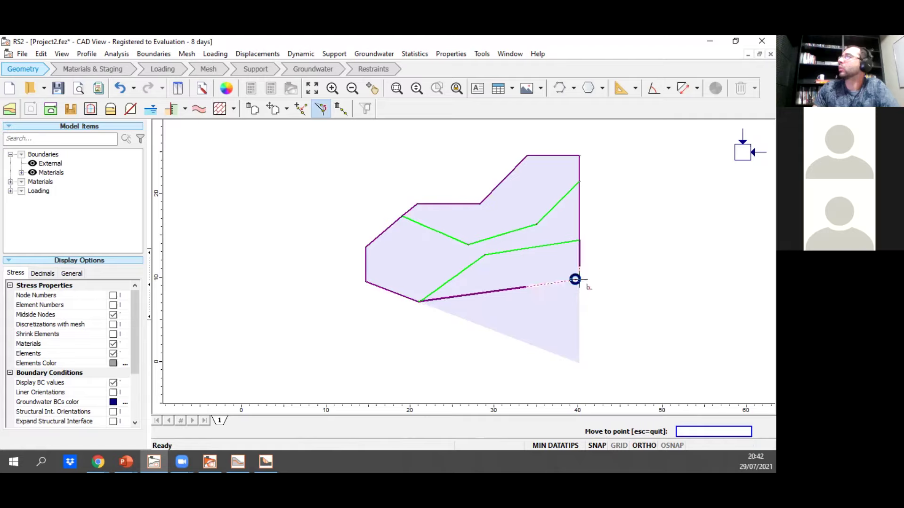
left_click(578, 280)
Straighten the raised base by moving its middle vertex to about (21.3, 9.5), and end the lower material boundary on the base.
right_click(418, 303)
left_click(438, 307)
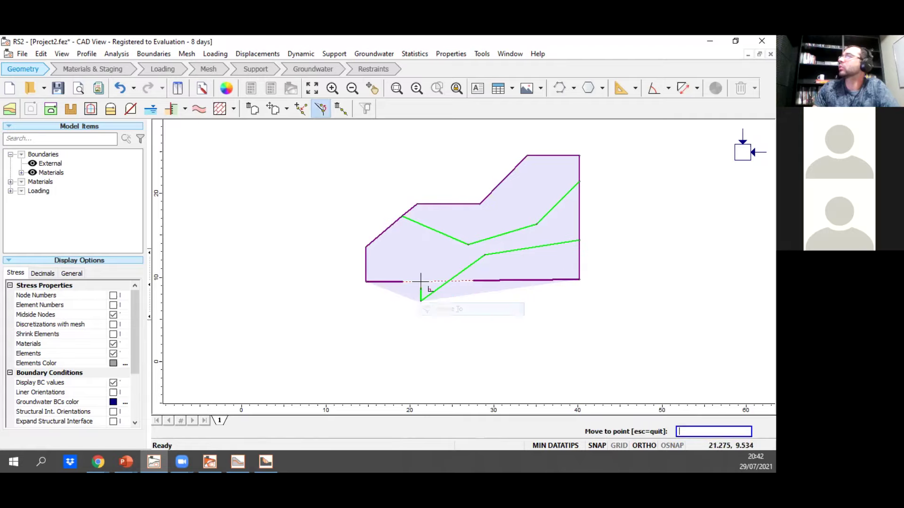
left_click(420, 282)
left_click(448, 282)
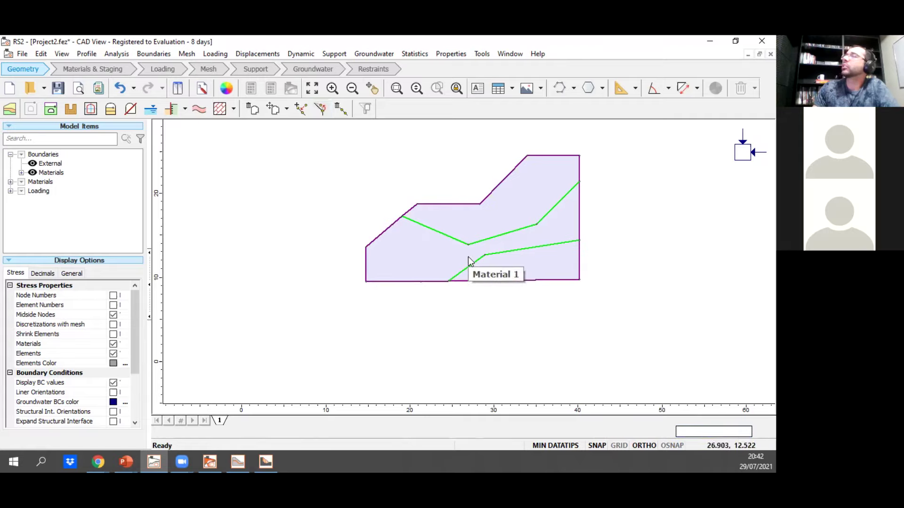
Discretize and remesh the cropped slope model, keeping the graded mesh and the uniform upper region with element length 1.
scroll(468, 256, "up", 1)
left_click_drag(283, 165, 286, 222)
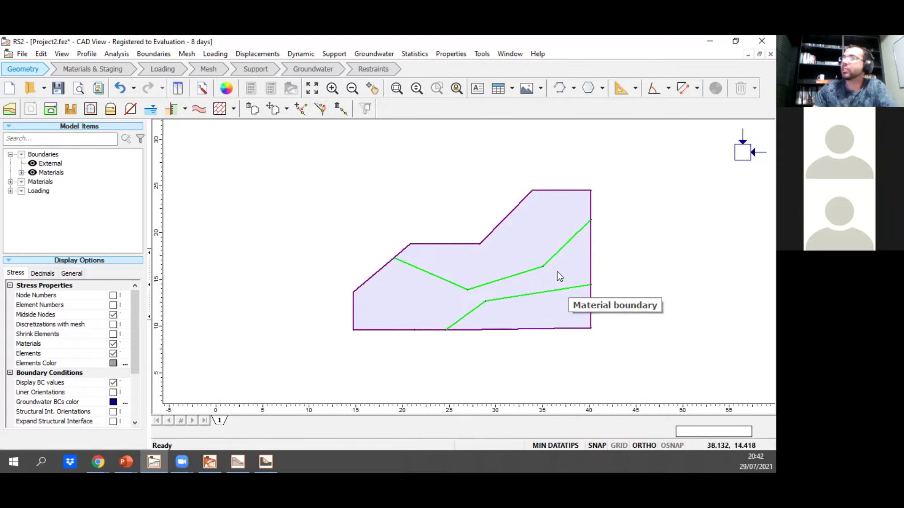
left_click(181, 57)
left_click(194, 66)
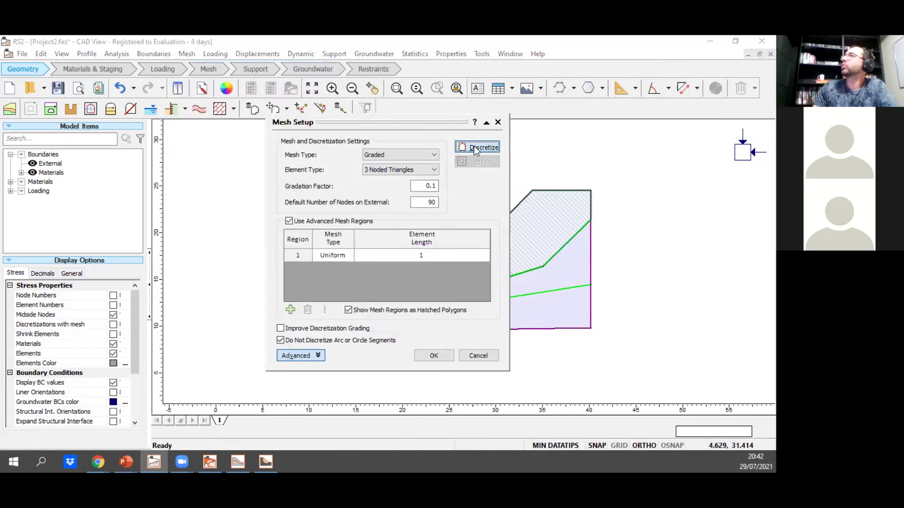
left_click(476, 147)
left_click(476, 162)
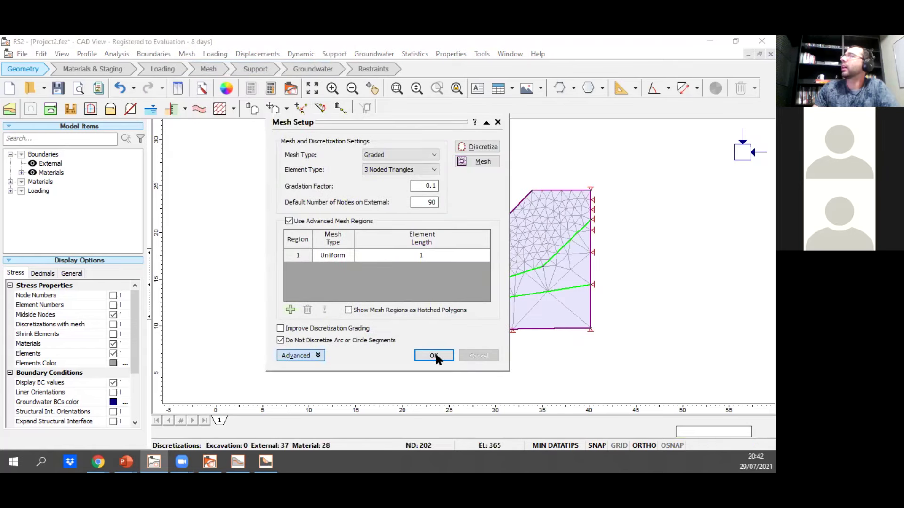
left_click(434, 356)
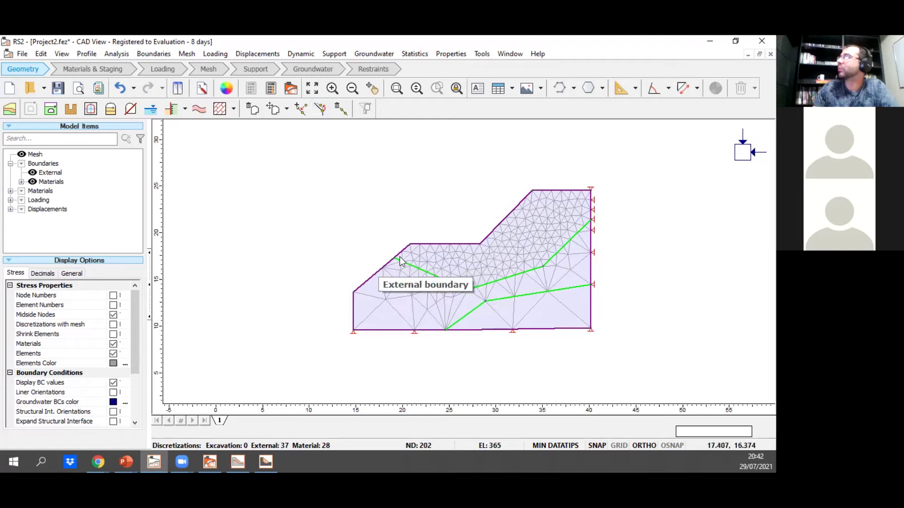
scroll(454, 238, "up", 1)
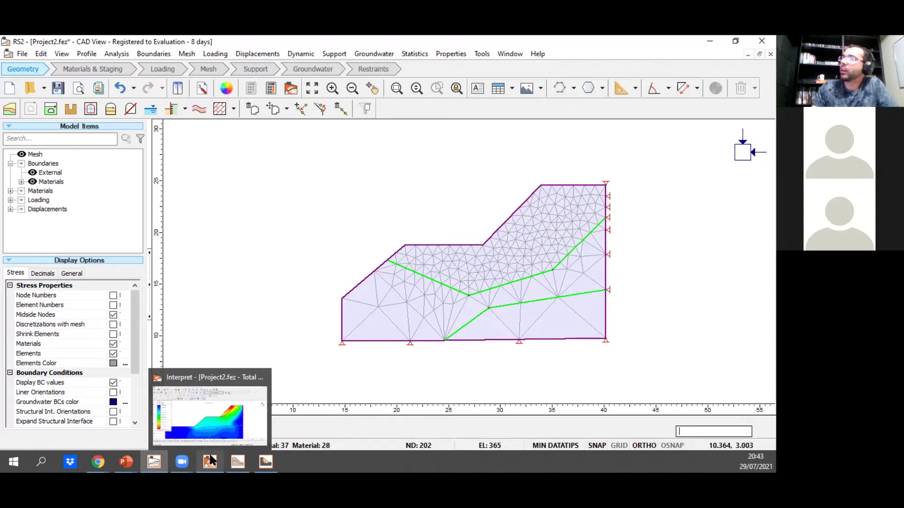
Switch to the PowerPoint slide show and compare the Exemplo 1 - Encosta refined-section slides for 1867 and 495 T6 elements.
mouse_move(130, 457)
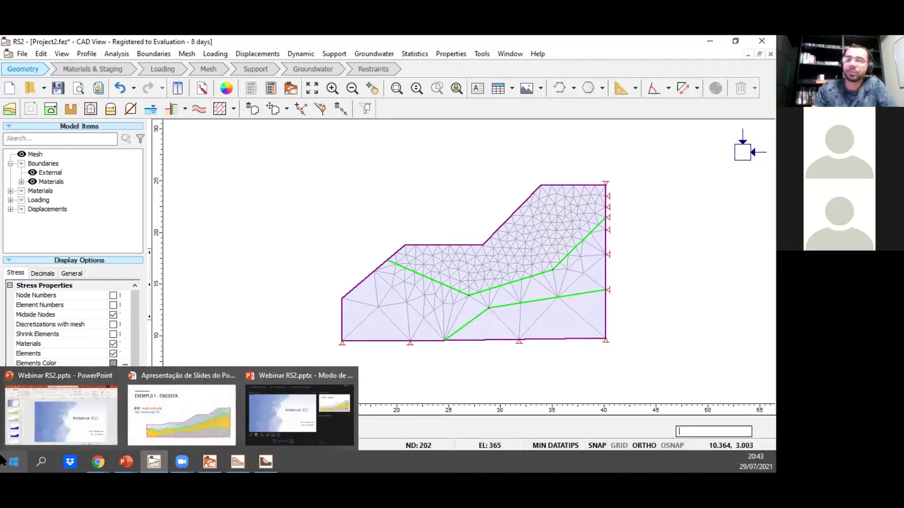
key("alt+Tab")
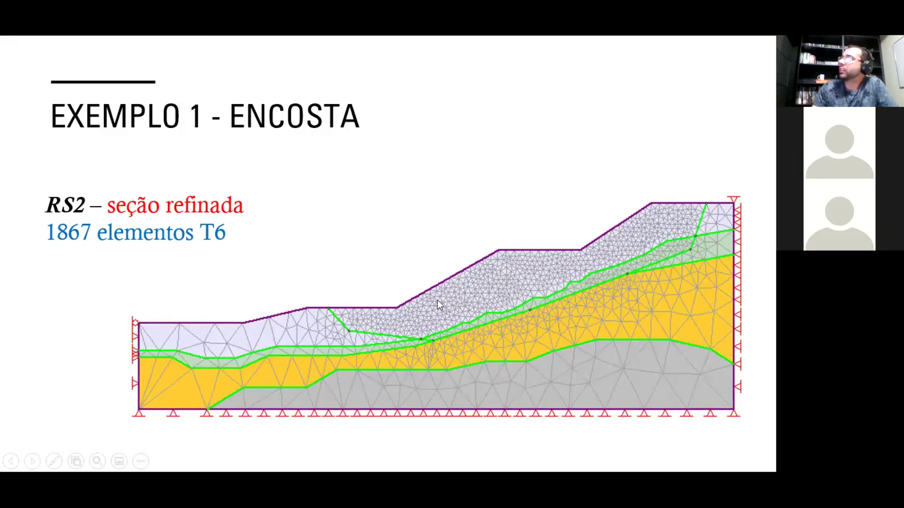
left_click(618, 236)
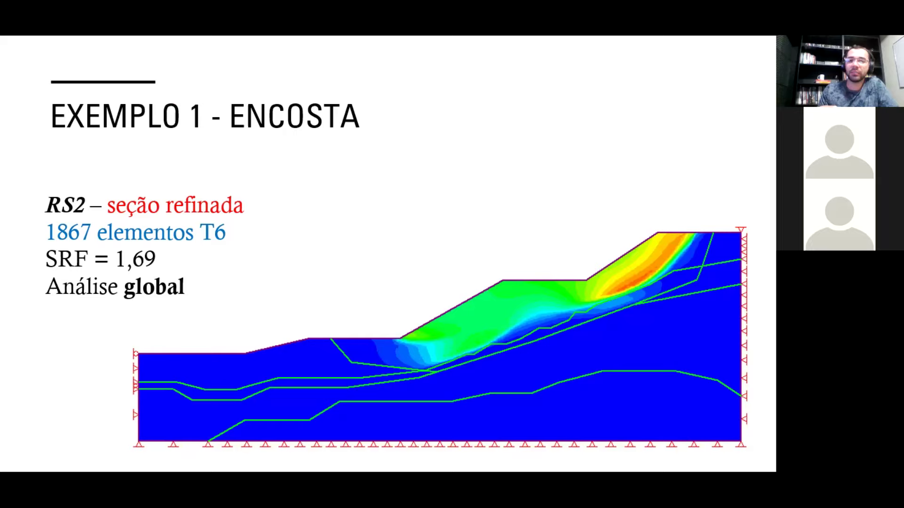
left_click(394, 292)
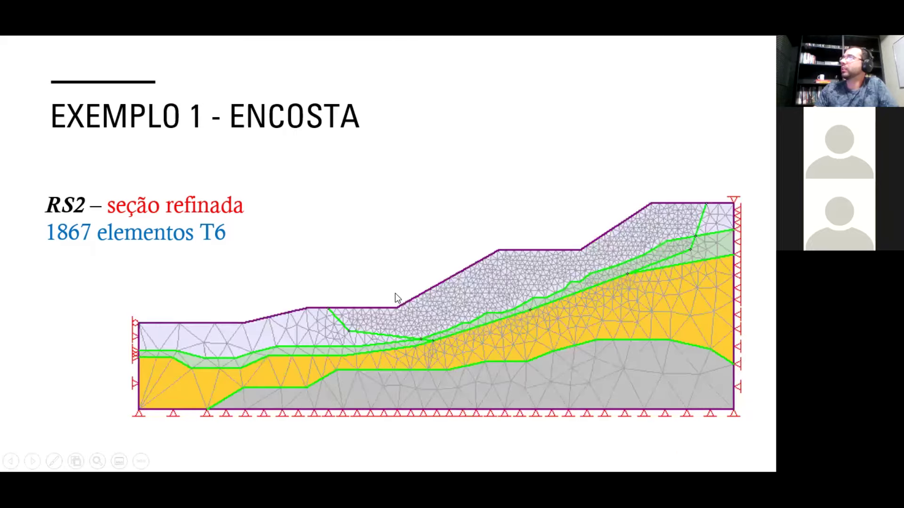
left_click(407, 305)
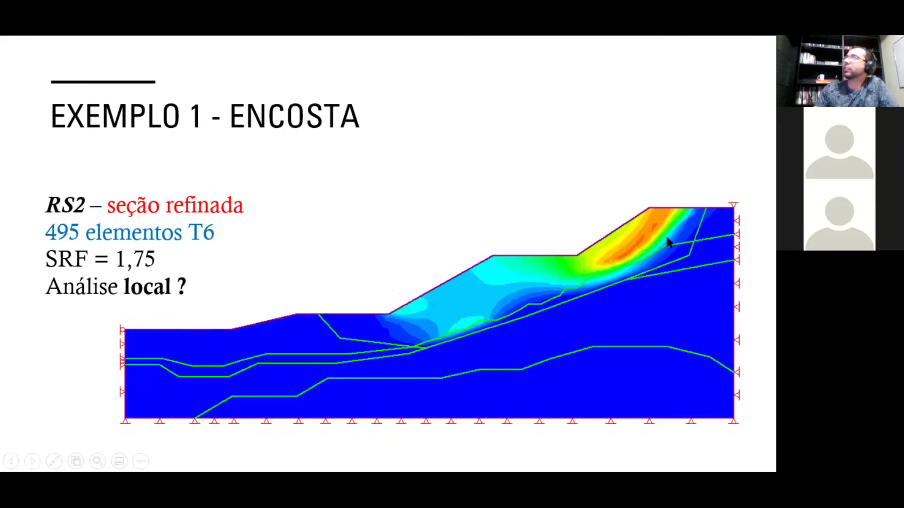